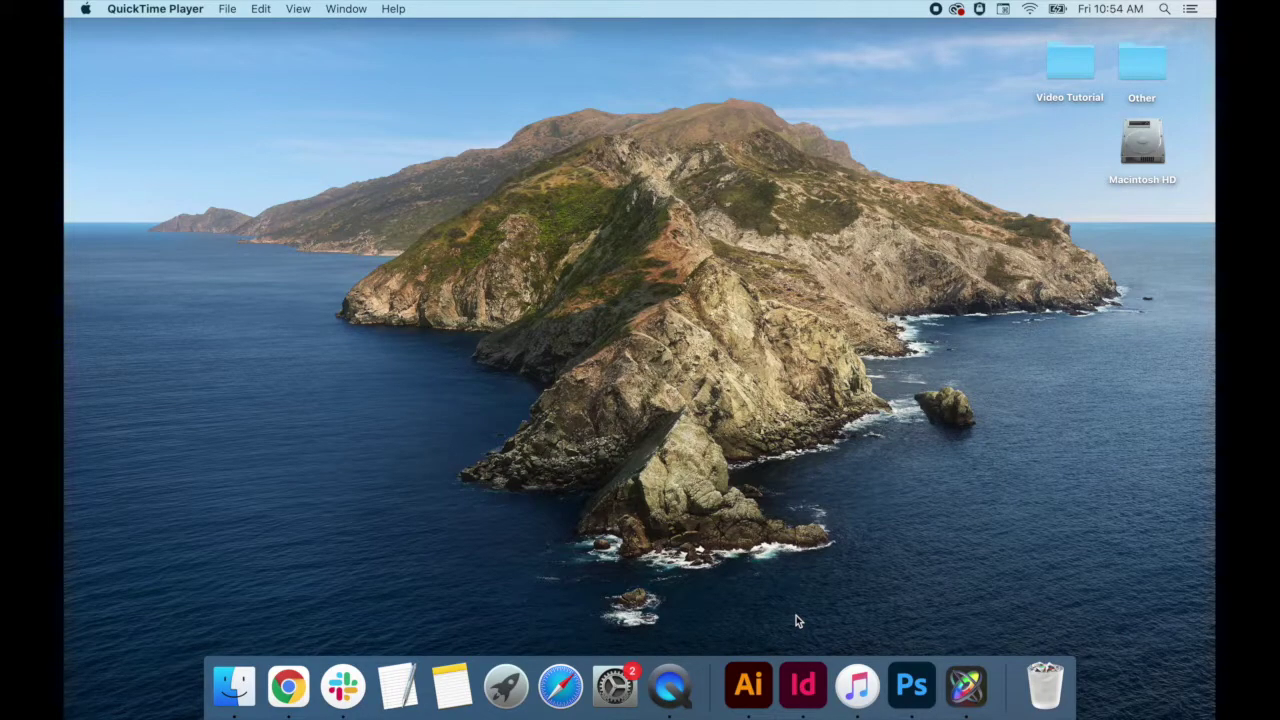
- Open the Video Tutorial folder, browse its documents, images, music and movies, then close it
double_click(1078, 68)
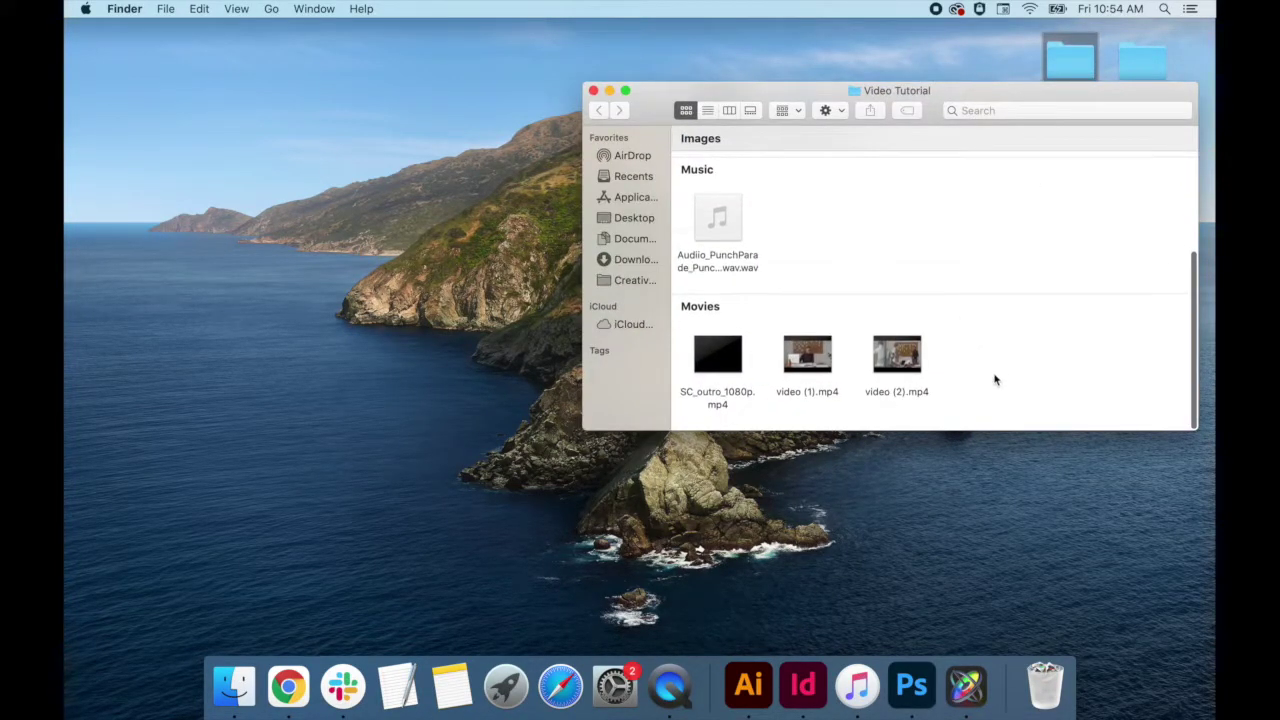
mouse_move(699, 371)
scroll(699, 371, "up", 3)
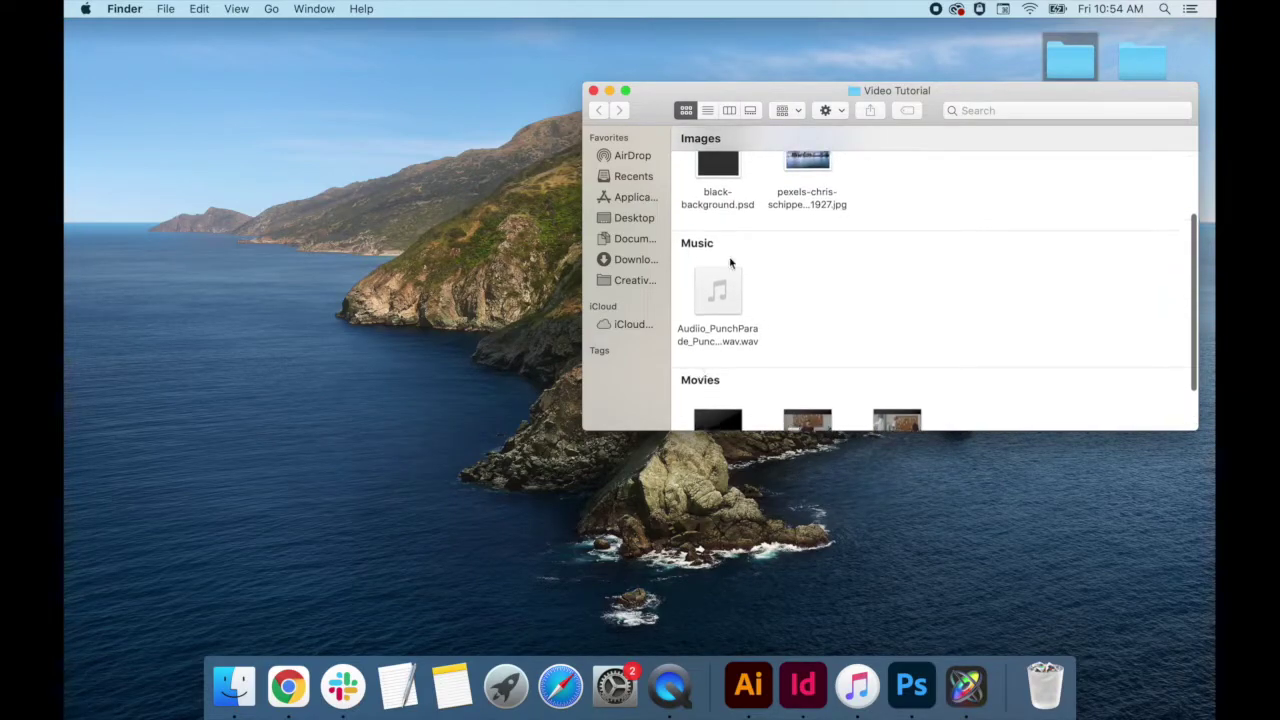
scroll(722, 305, "up", 2)
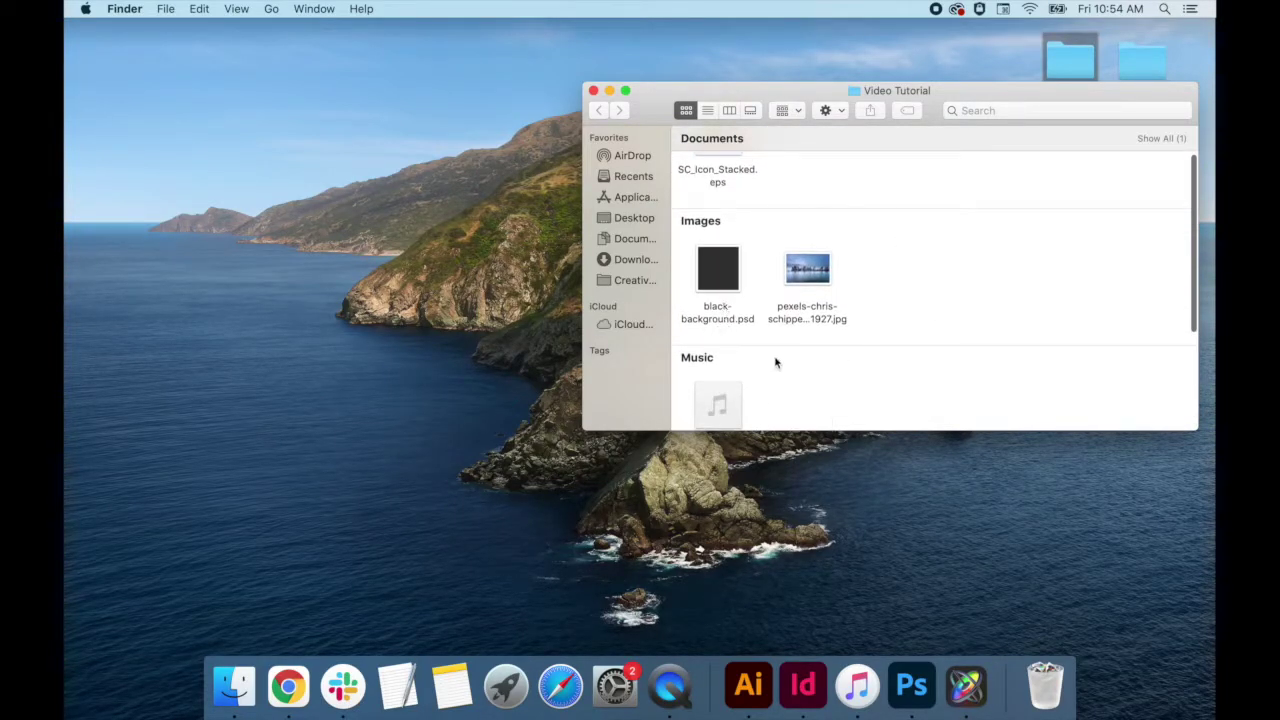
scroll(701, 256, "up", 2)
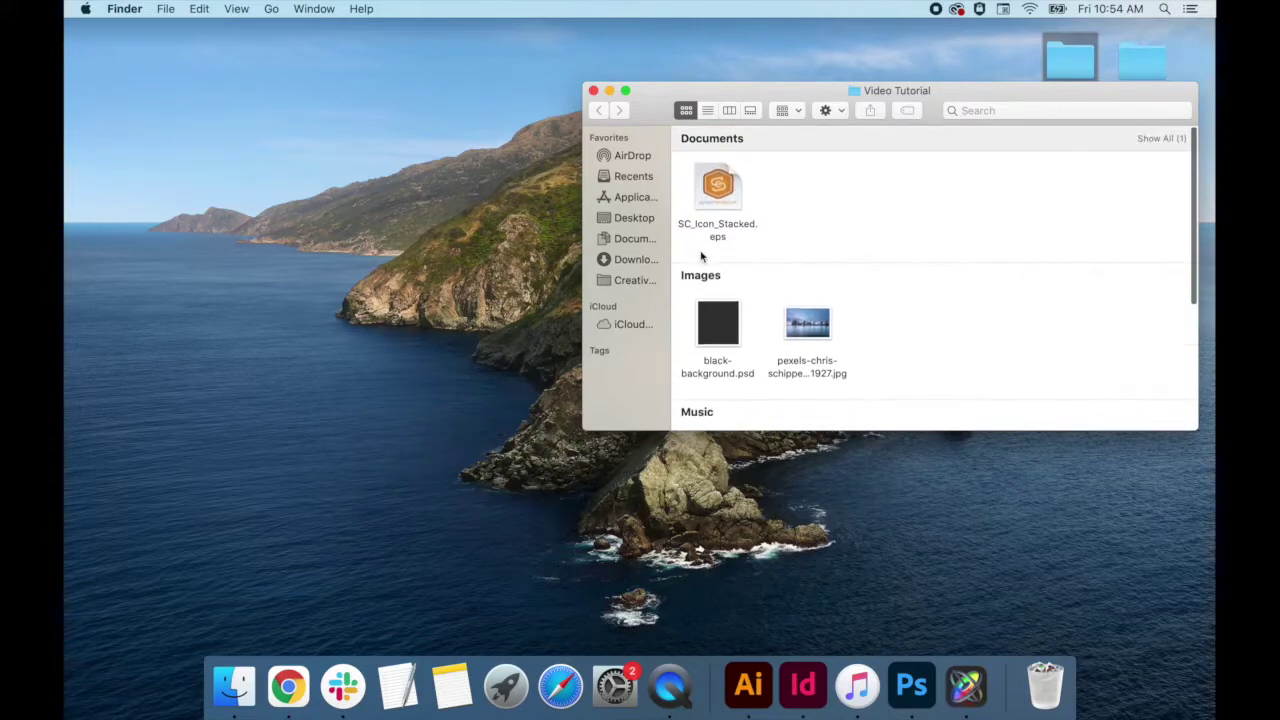
left_click(593, 91)
- Launch Photoshop and create a new HDV/HDTV 720p (1280x720) Film & Video document
left_click(904, 695)
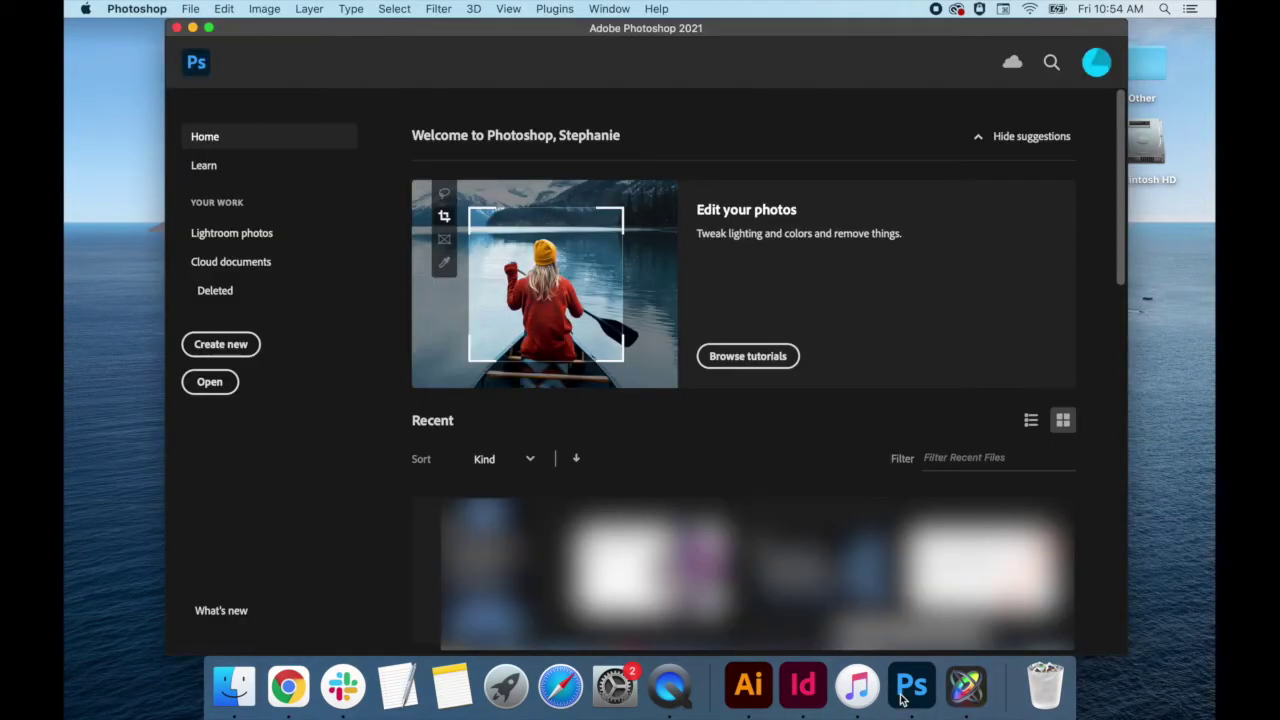
left_click(232, 348)
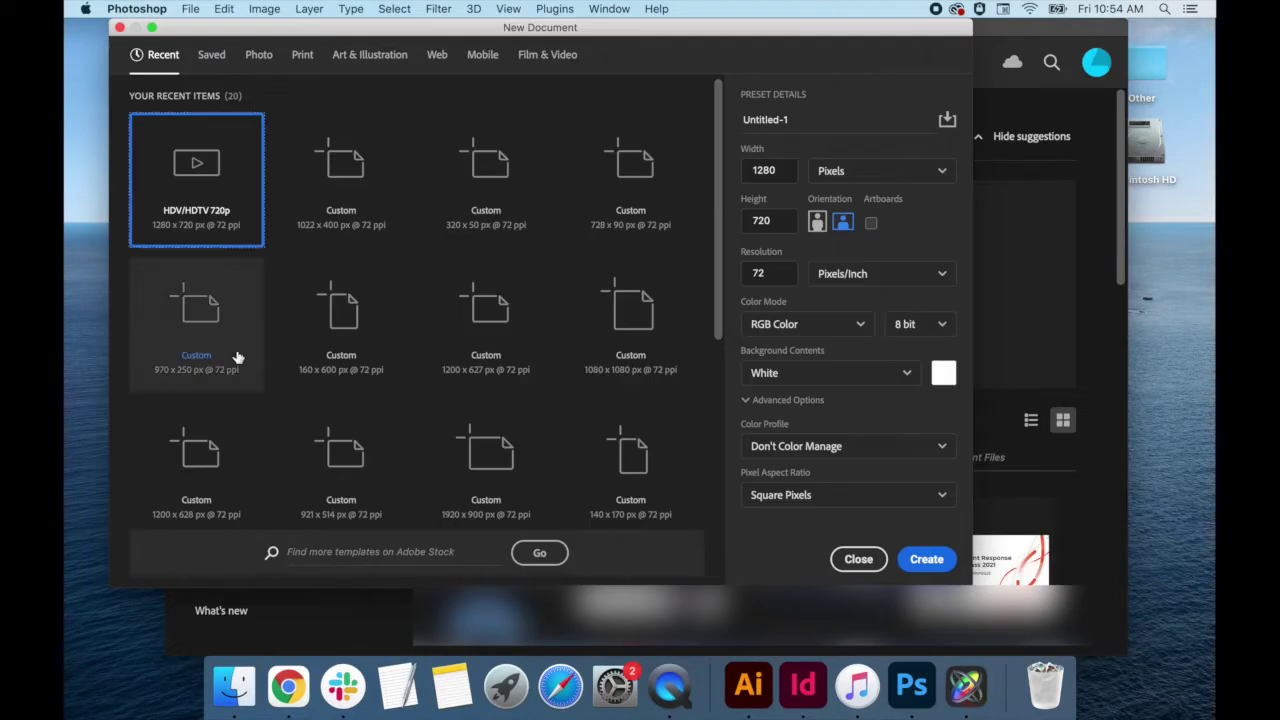
left_click(549, 58)
left_click(432, 277)
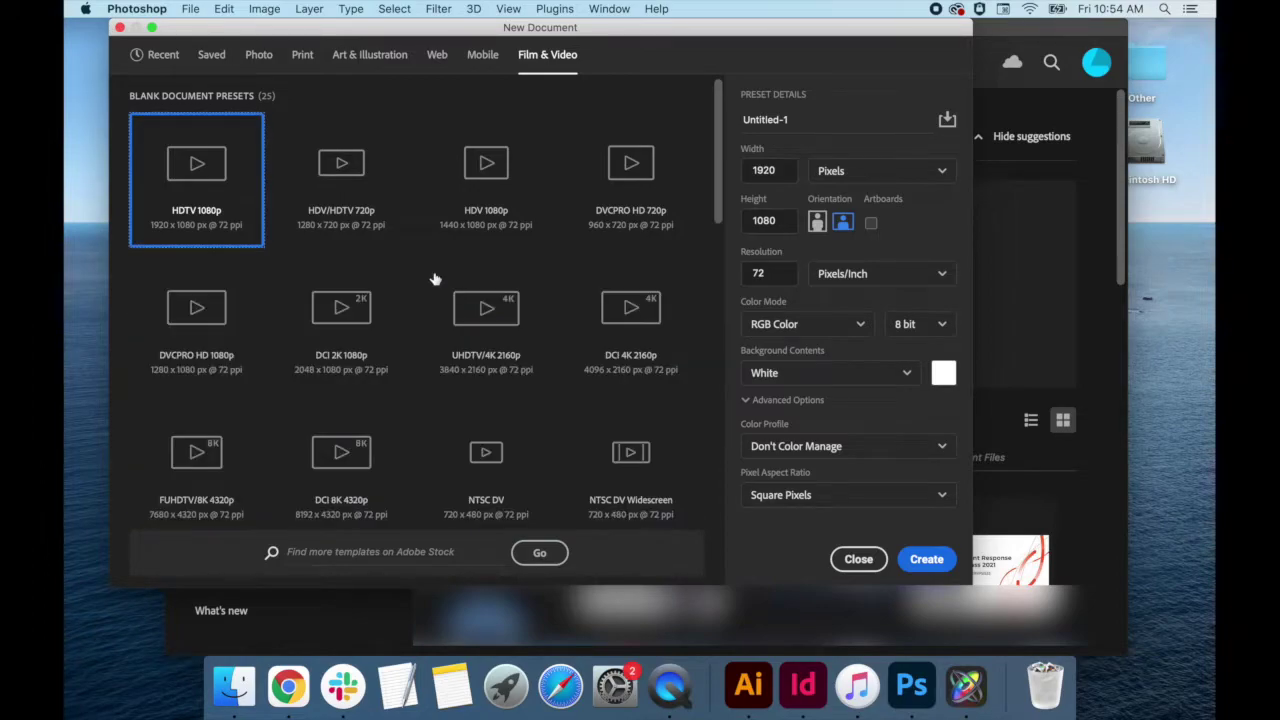
left_click(379, 206)
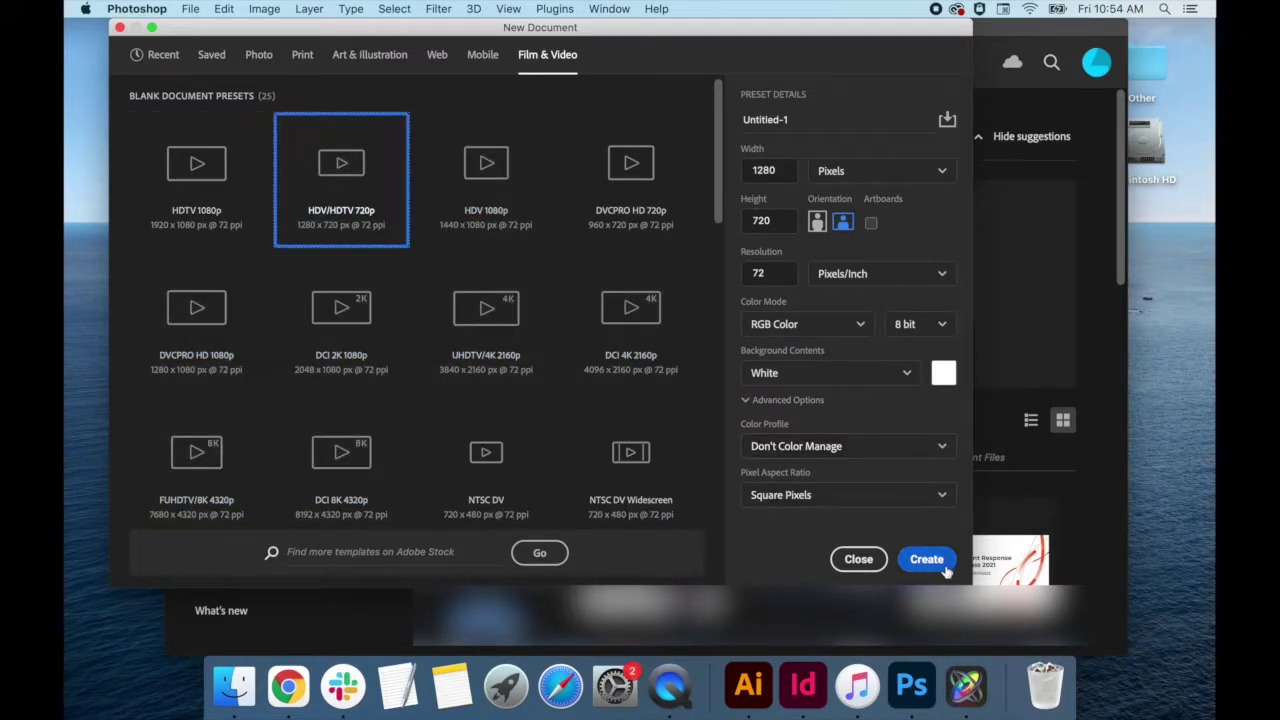
left_click(926, 560)
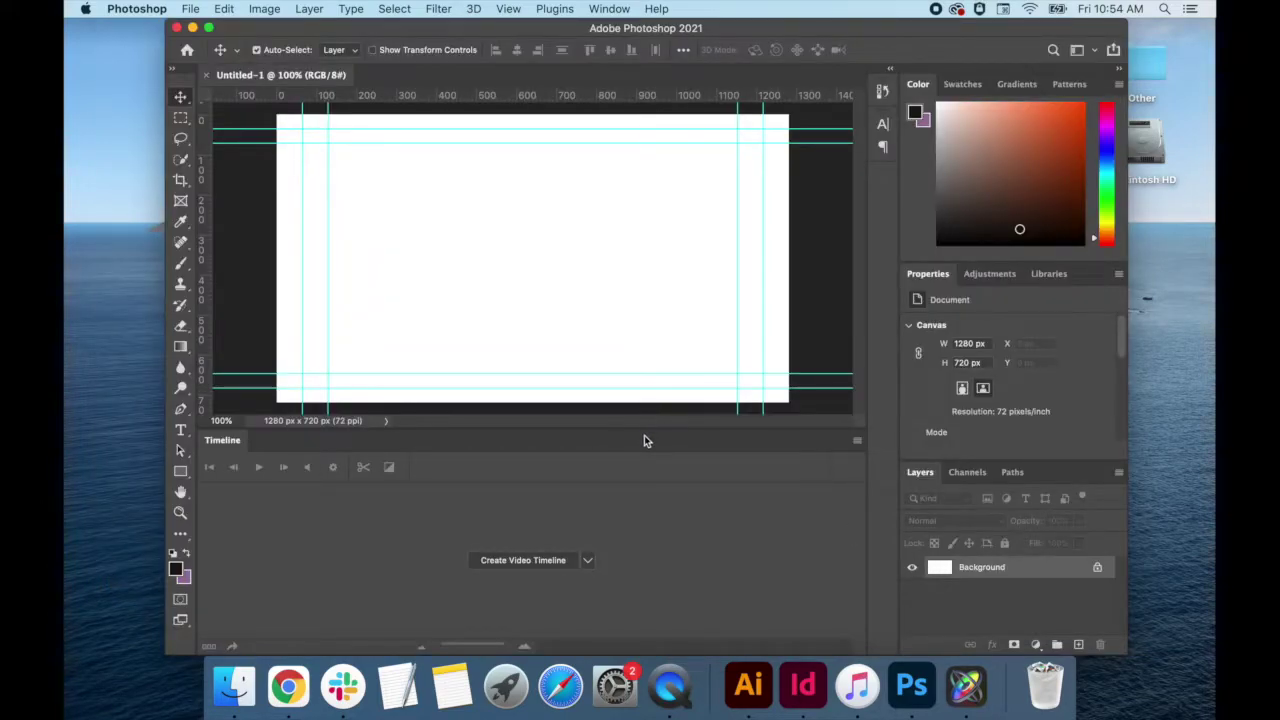
- Add a video timeline to the document and move the window aside to uncover the desktop
left_click(588, 561)
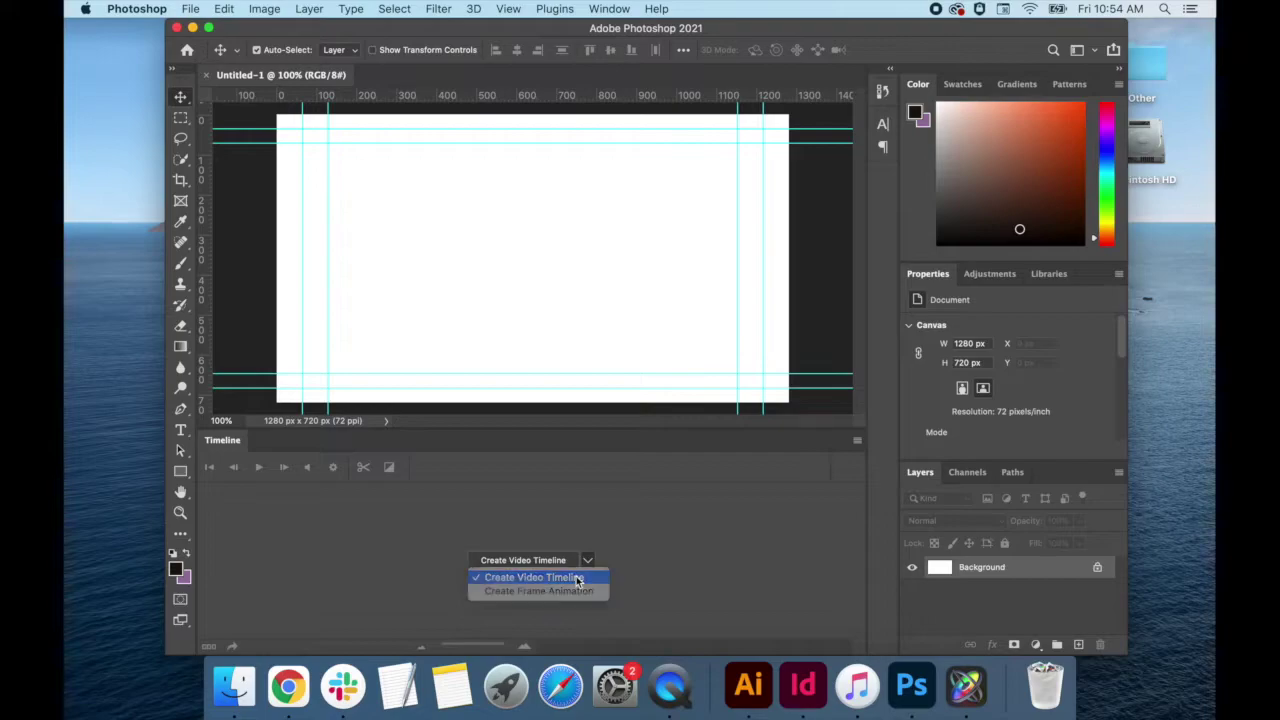
left_click(578, 578)
left_click(550, 563)
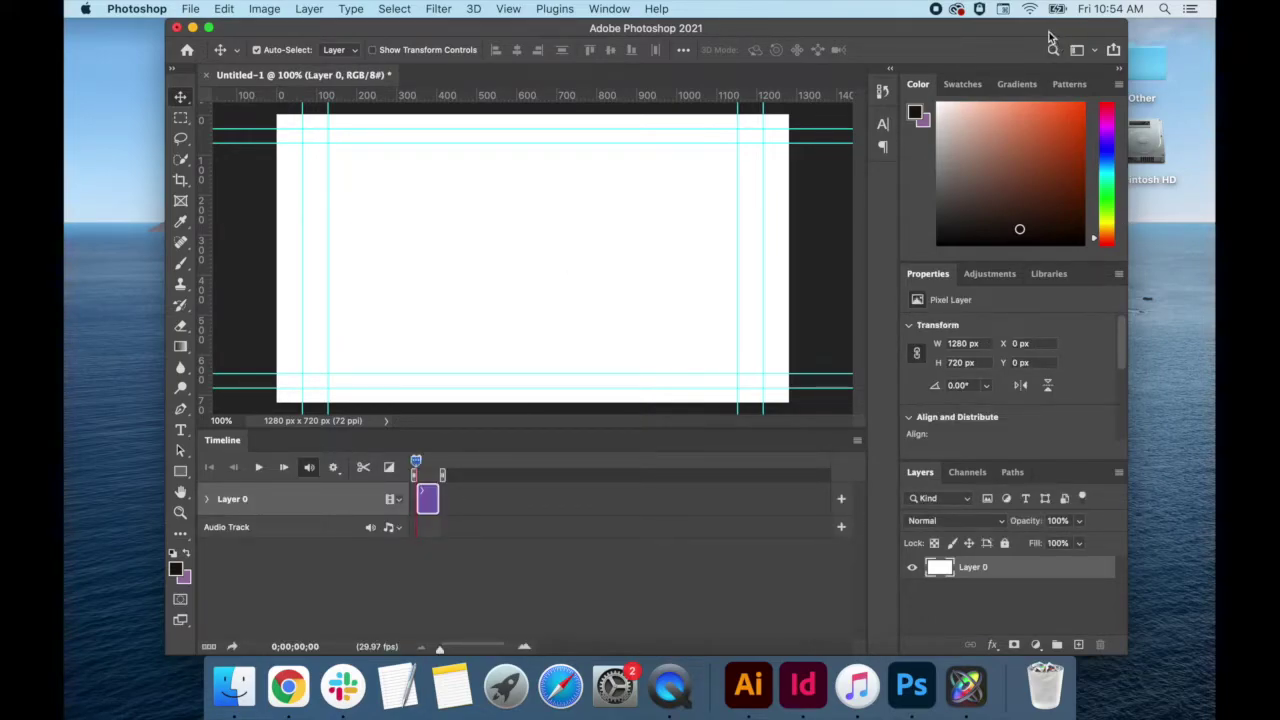
left_click_drag(1050, 38, 954, 38)
- Drag the three movie files from the Video Tutorial folder into Photoshop
double_click(1062, 70)
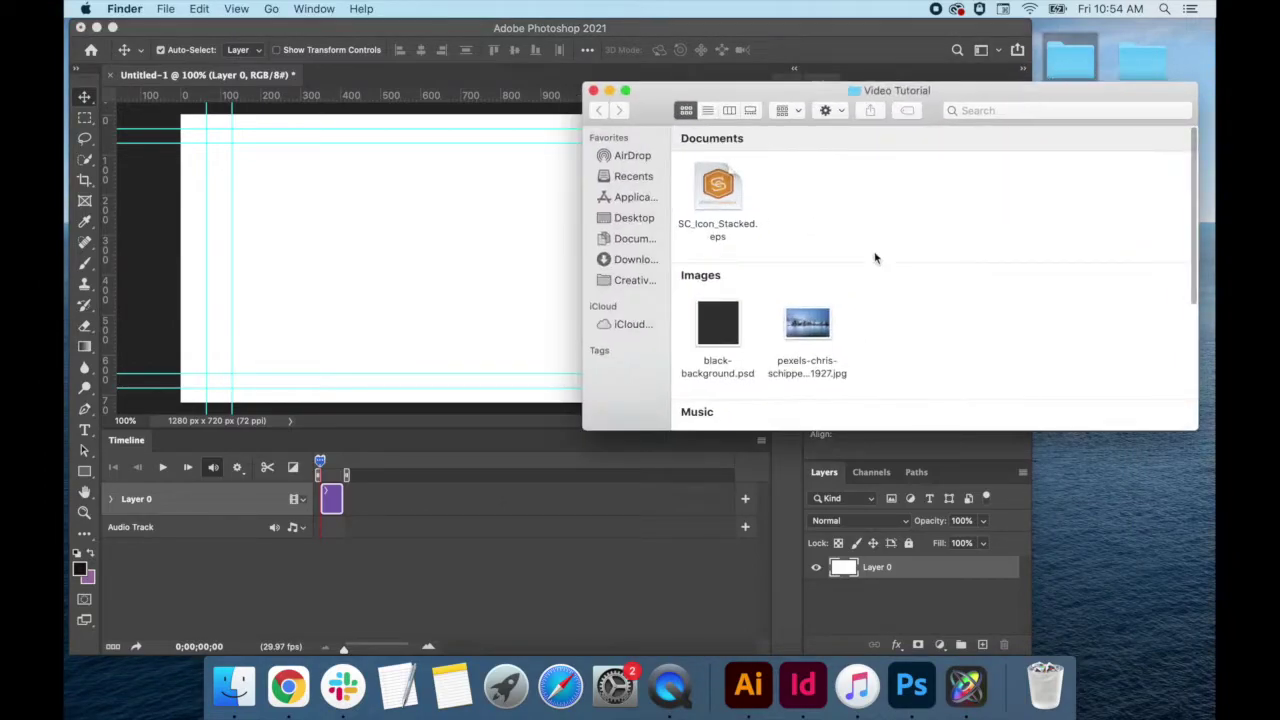
scroll(875, 258, "down", 5)
left_click_drag(977, 386, 910, 686)
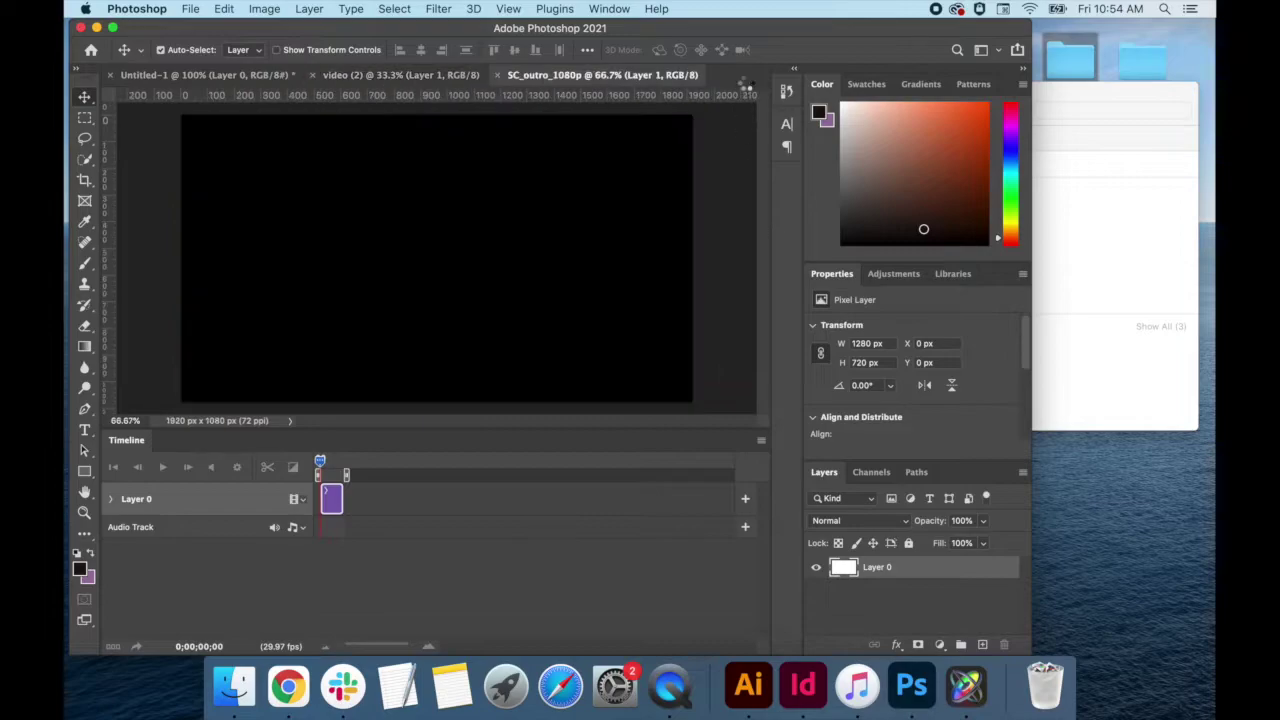
left_click_drag(728, 37, 868, 35)
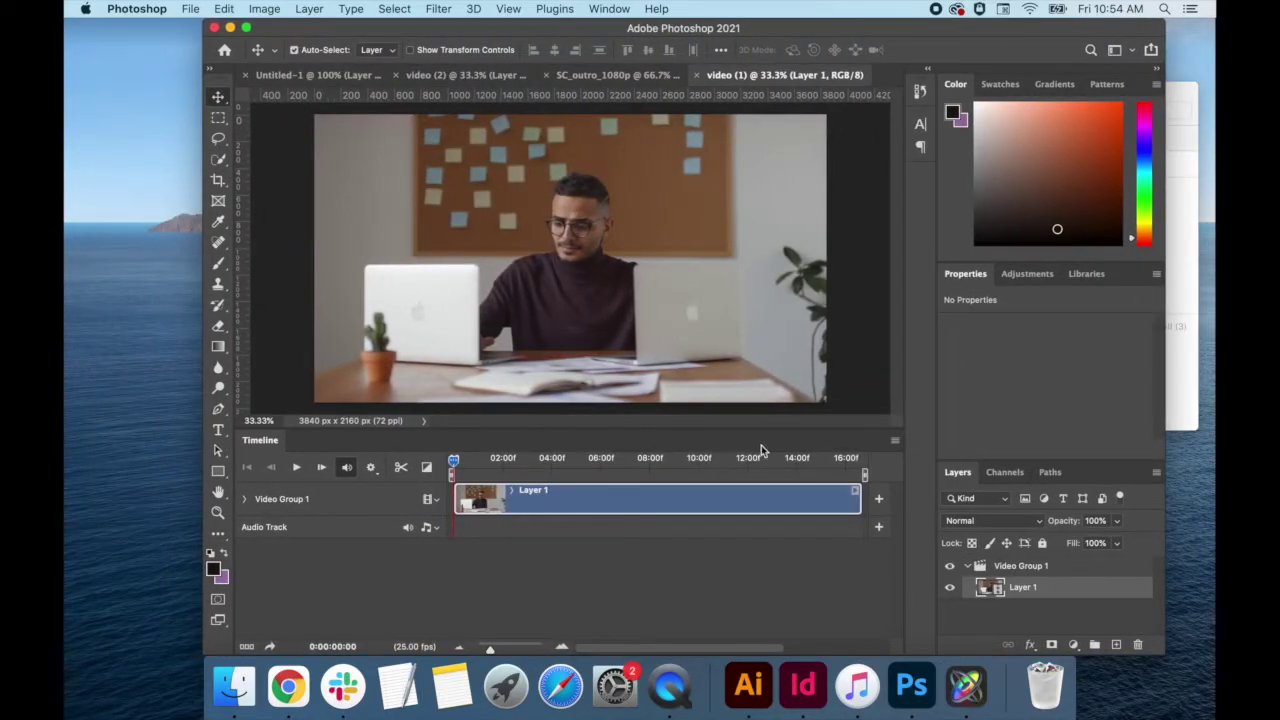
- Duplicate the office clip's Layer 1 into Untitled-1 and close video (1) without saving
right_click(1039, 591)
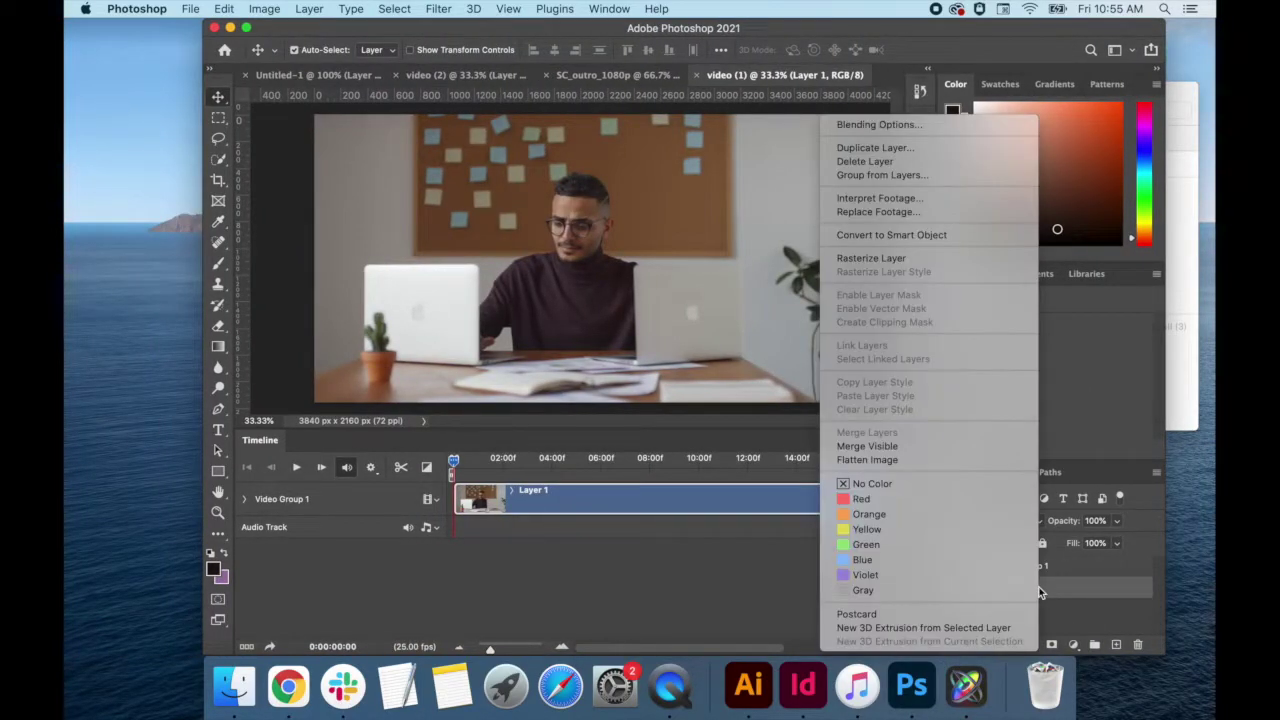
left_click(904, 150)
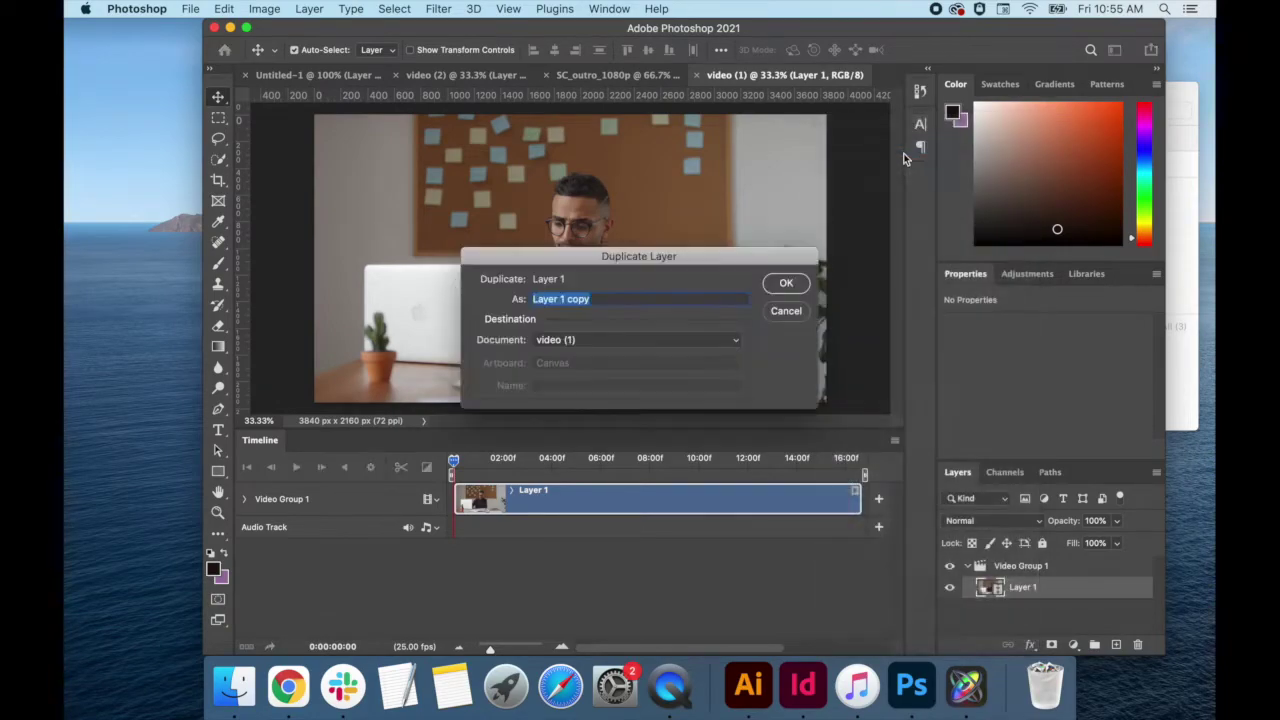
left_click(617, 336)
left_click(580, 298)
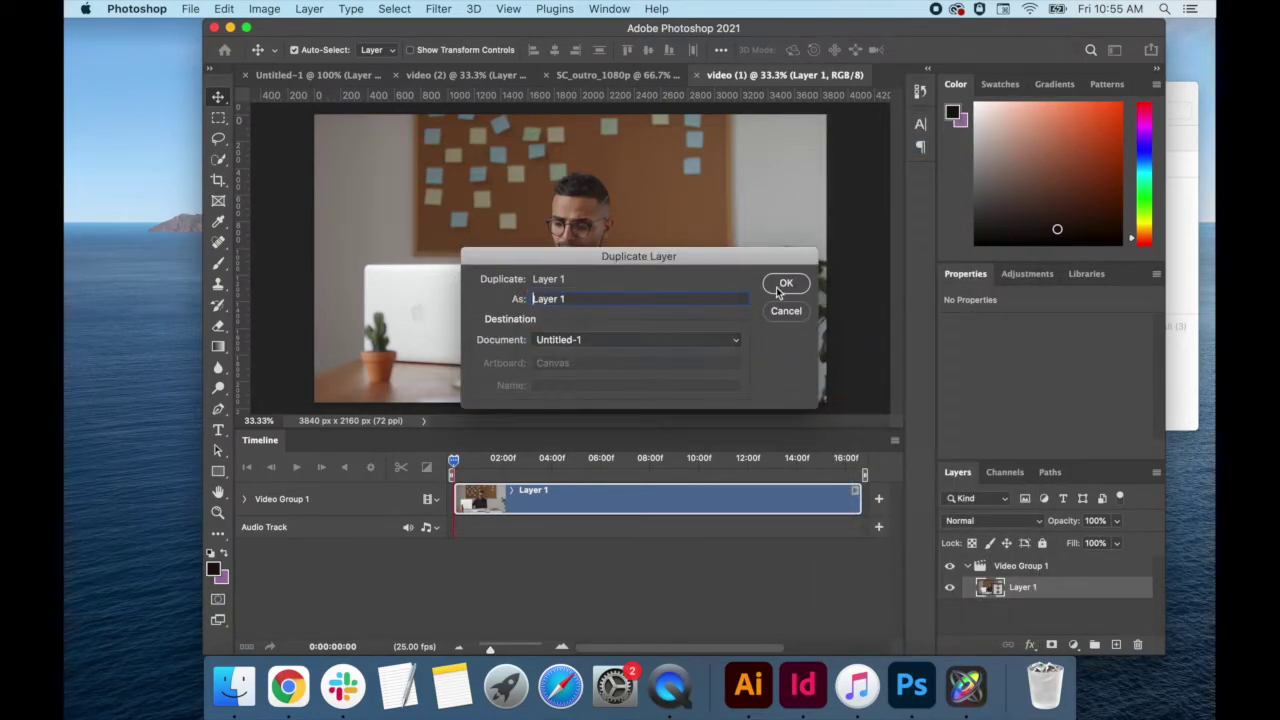
left_click(786, 284)
left_click(696, 75)
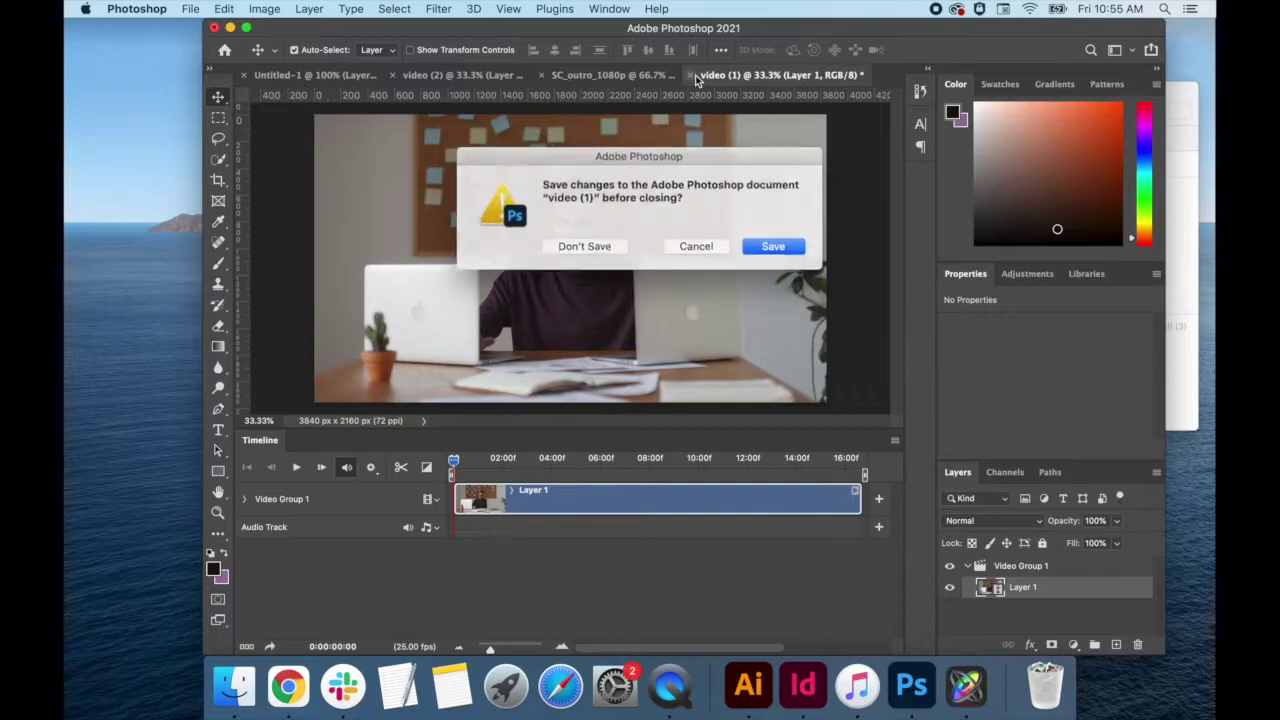
left_click(586, 246)
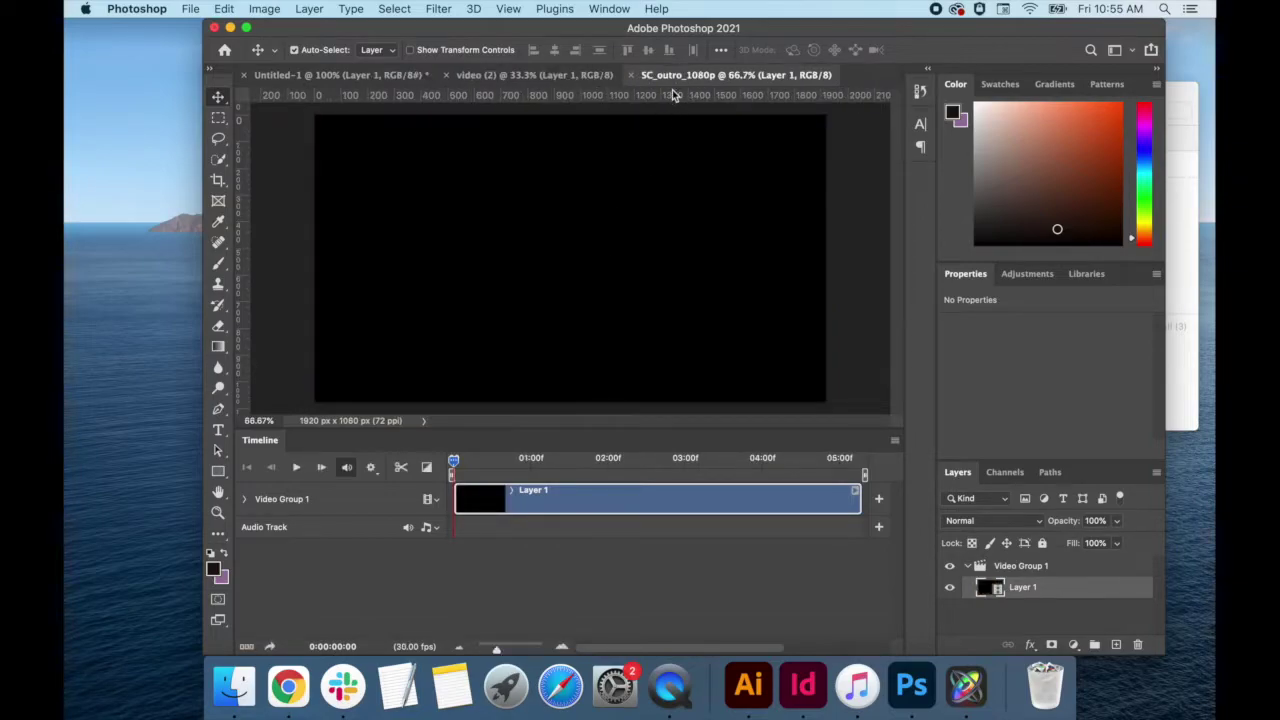
- Duplicate the outro layer into Untitled-1 as Layer 2 and close SC_outro_1080p unsaved
right_click(1040, 586)
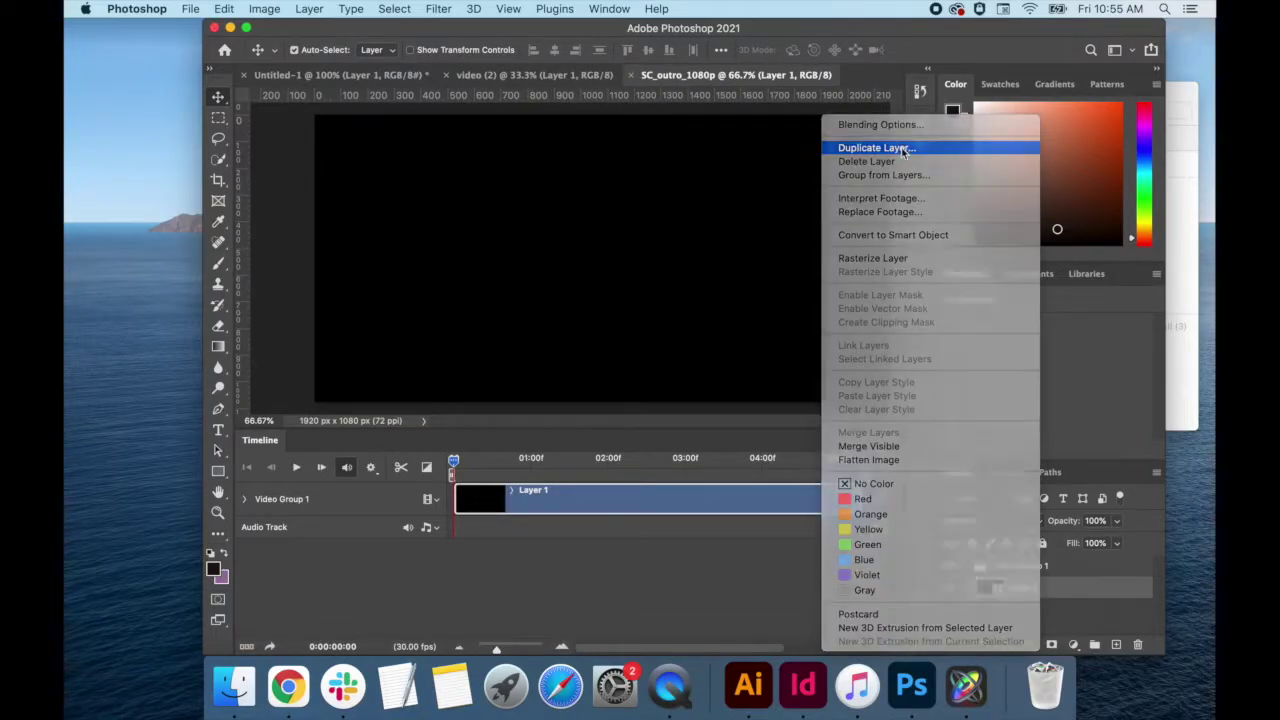
left_click(914, 143)
left_click(620, 339)
left_click(618, 310)
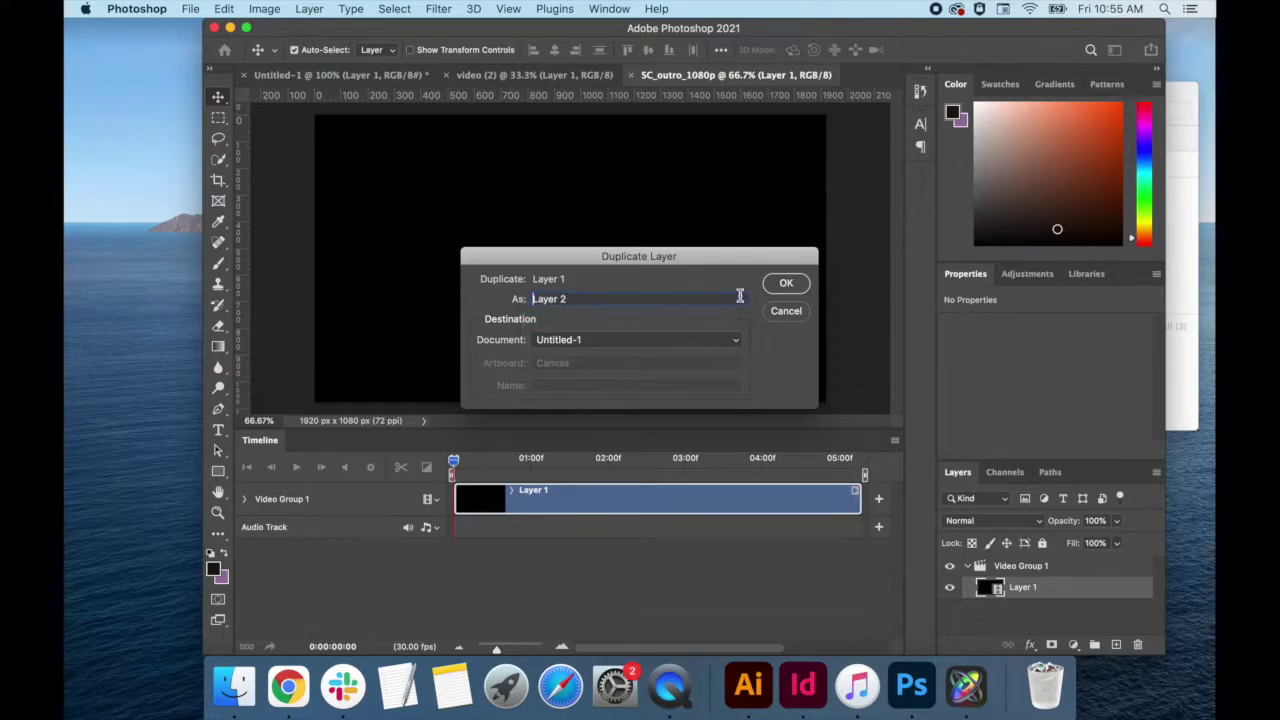
left_click(768, 290)
left_click(630, 75)
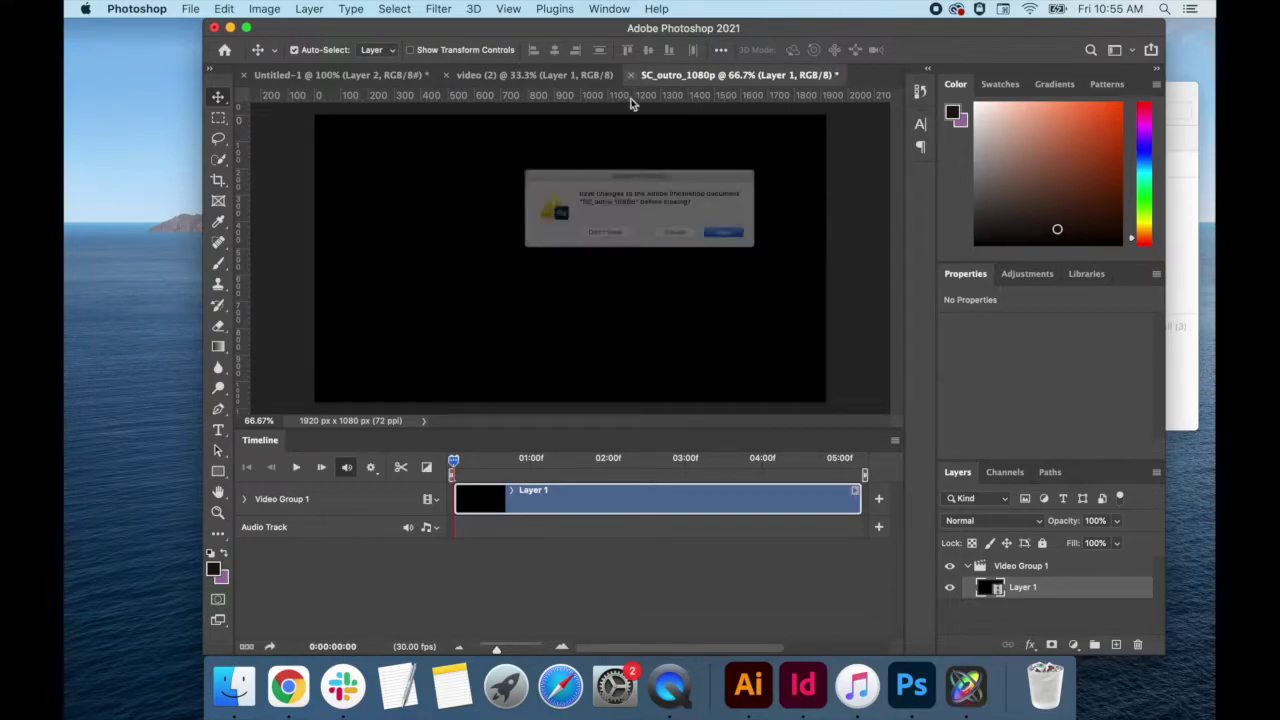
left_click(586, 246)
- Duplicate the video (2) layer into Untitled-1 as Layer 3 and close its document
right_click(1023, 587)
left_click(955, 160)
left_click(694, 339)
left_click(694, 331)
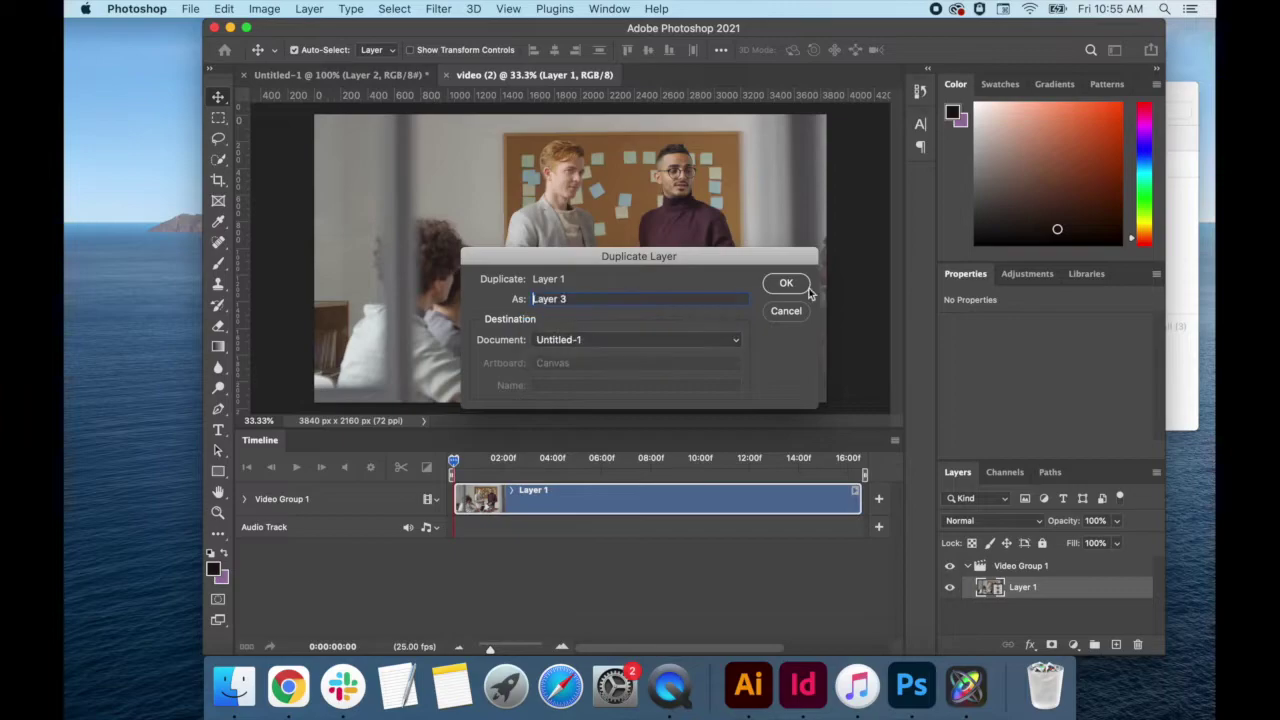
left_click(790, 284)
left_click(446, 75)
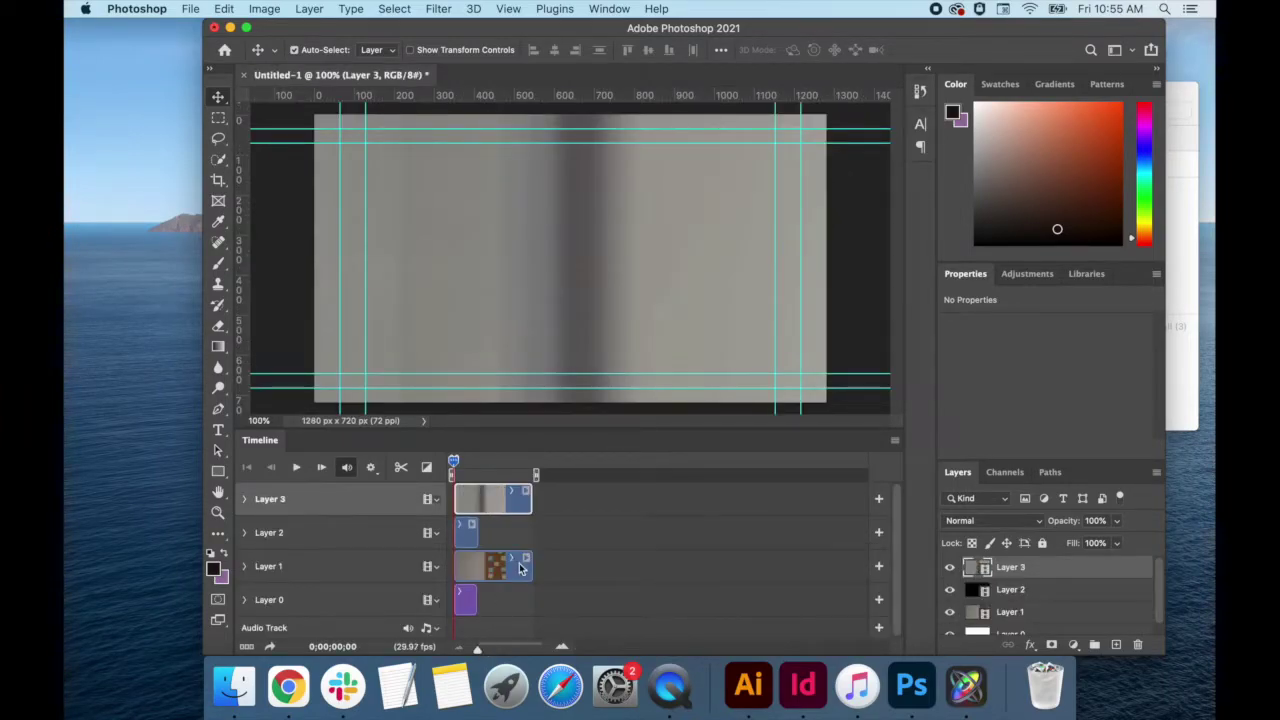
- Delete the Layer 0 track from the timeline
left_click(471, 540)
left_click(496, 567)
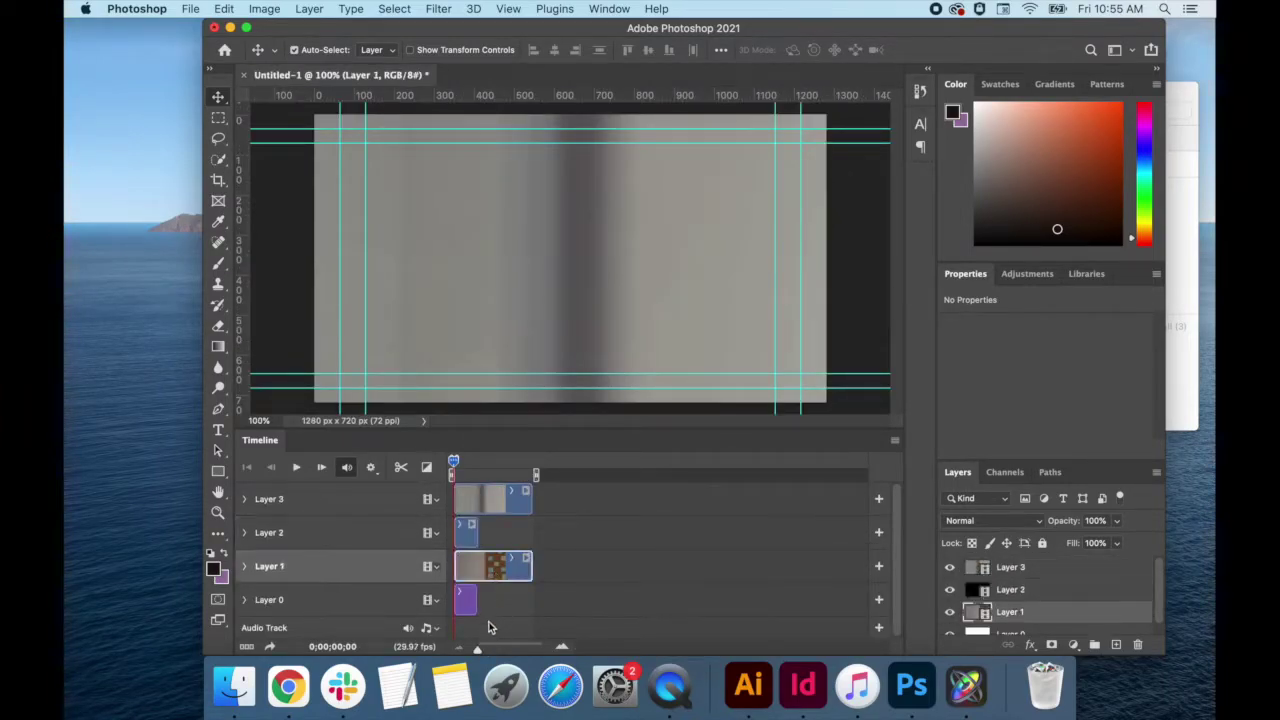
left_click(467, 600)
key("Delete")
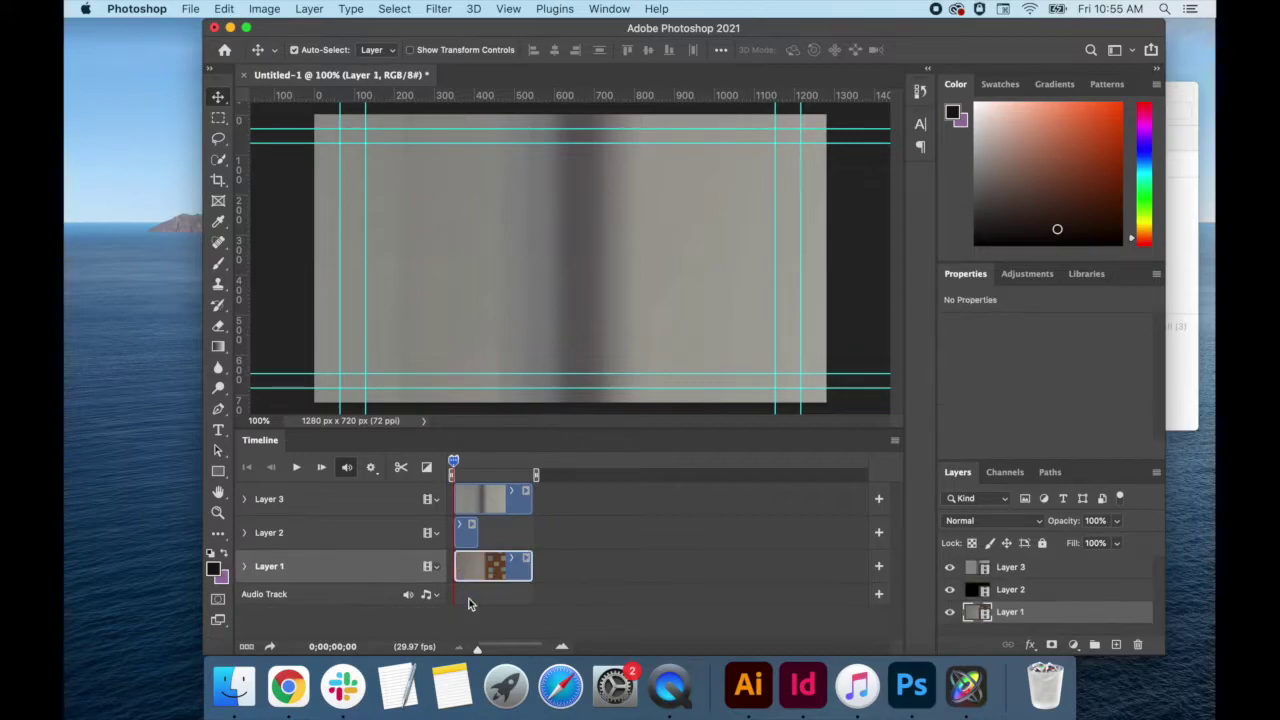
- Group the clips into Video Group 1 ordered Layer 1, Layer 3, then Layer 2
mouse_move(477, 651)
left_mouse_down()
mouse_move(505, 651)
mouse_move(486, 658)
left_mouse_up()
left_click_drag(524, 506, 563, 532)
left_click_drag(489, 500, 719, 504)
left_click_drag(624, 521, 461, 508)
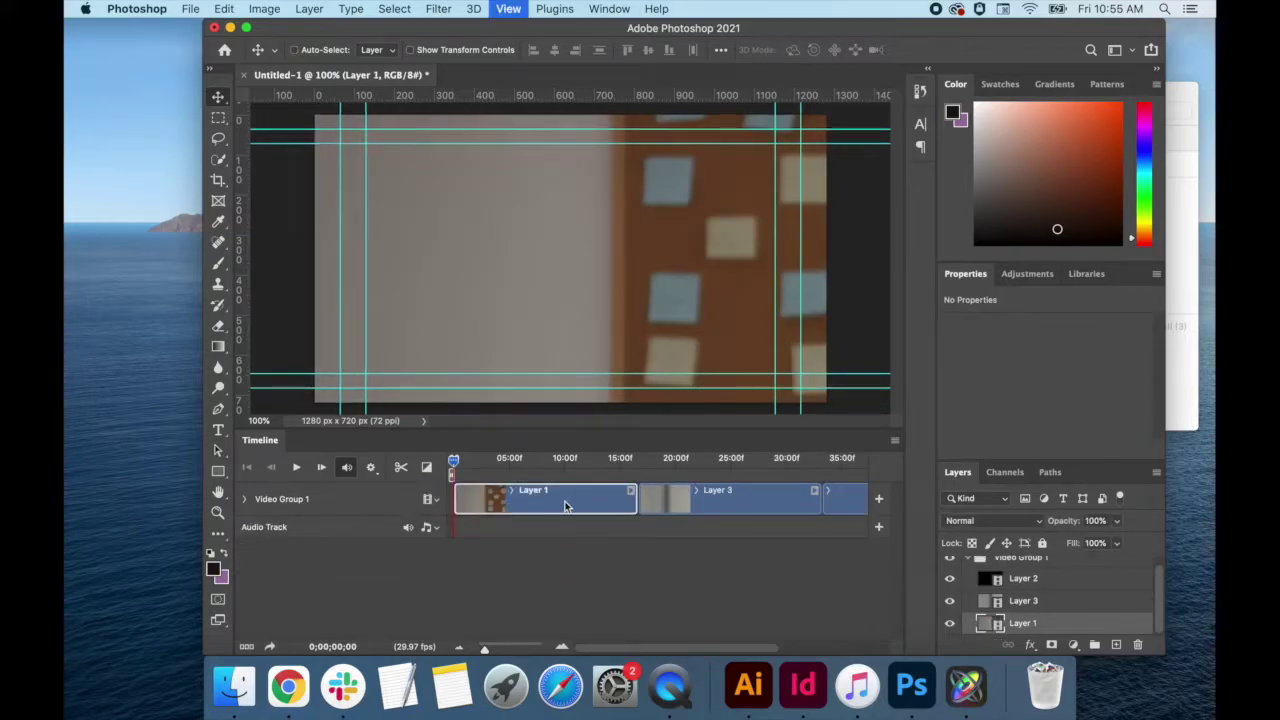
- Free-transform Layer 1 down to fit between the 1280×720 guides
key("super+minus")
key("super+minus")
key("super+minus")
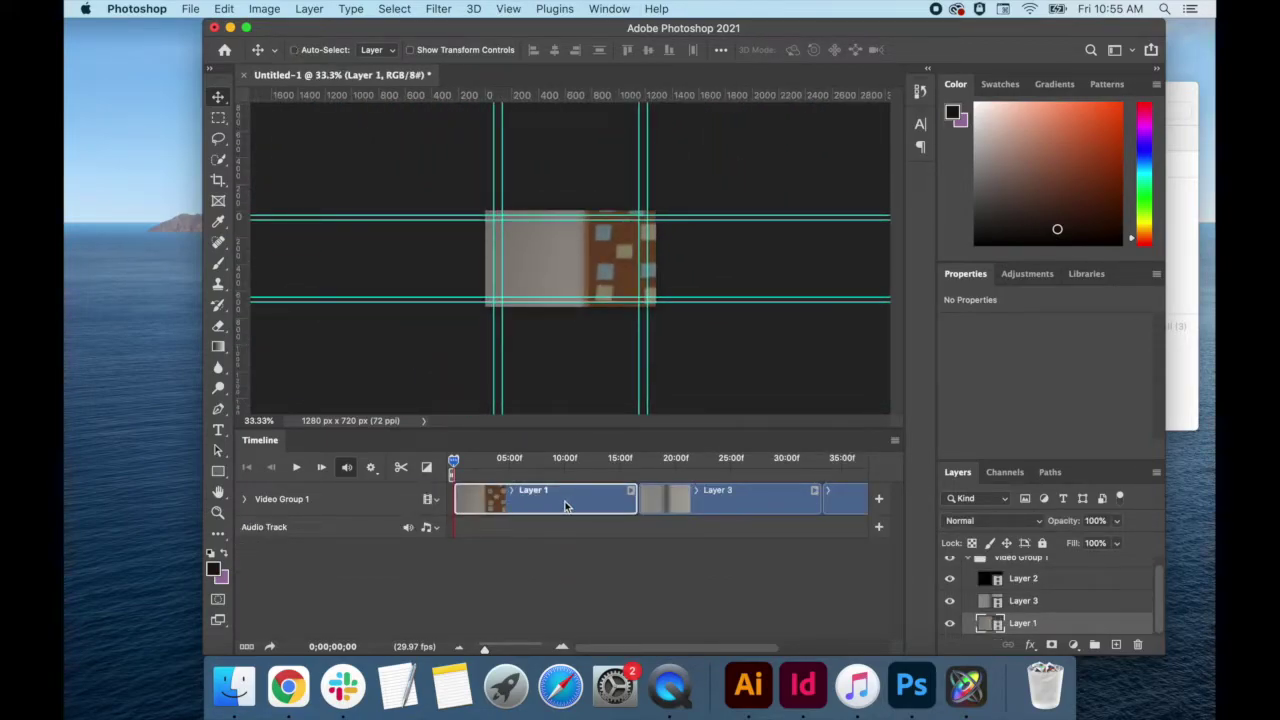
key("super+t")
key("super+minus")
key("super+minus")
key("super+minus")
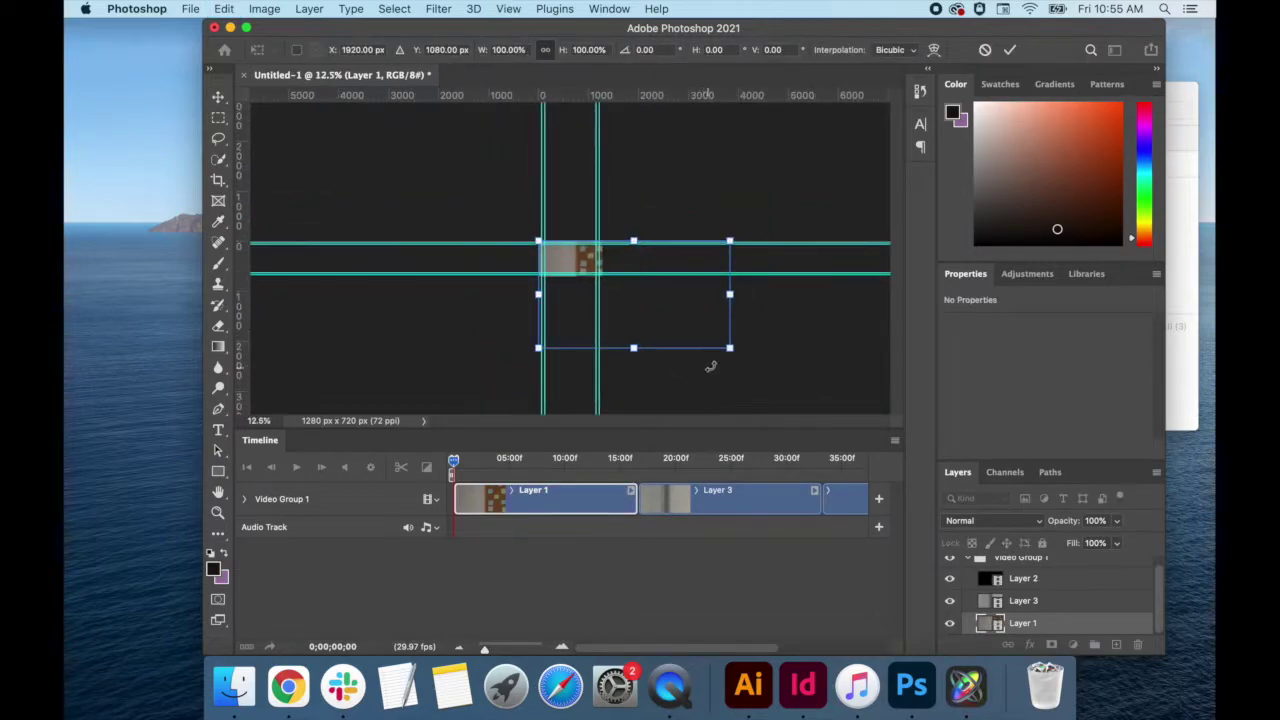
left_click_drag(730, 350, 613, 289)
key("Return")
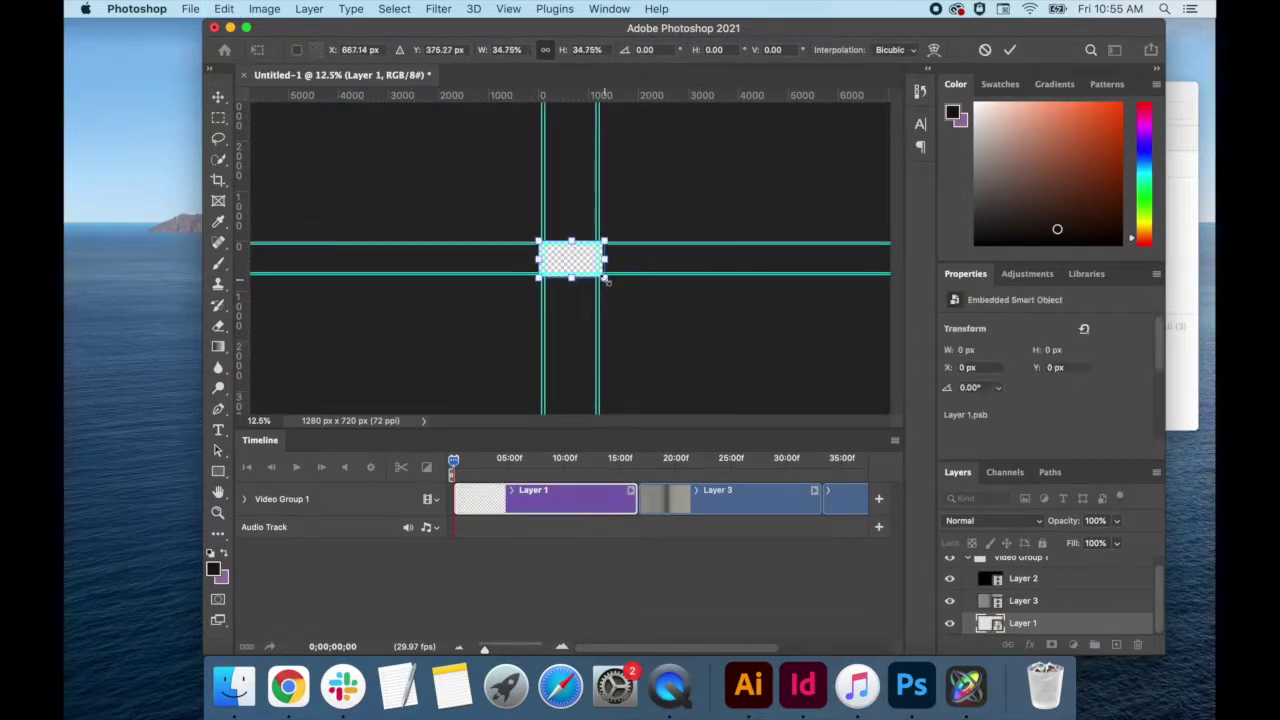
- Move the playhead onto Layer 3 and scale it down to fit the frame
key("super+plus")
key("super+plus")
key("super+plus")
key("super+plus")
key("super+plus")
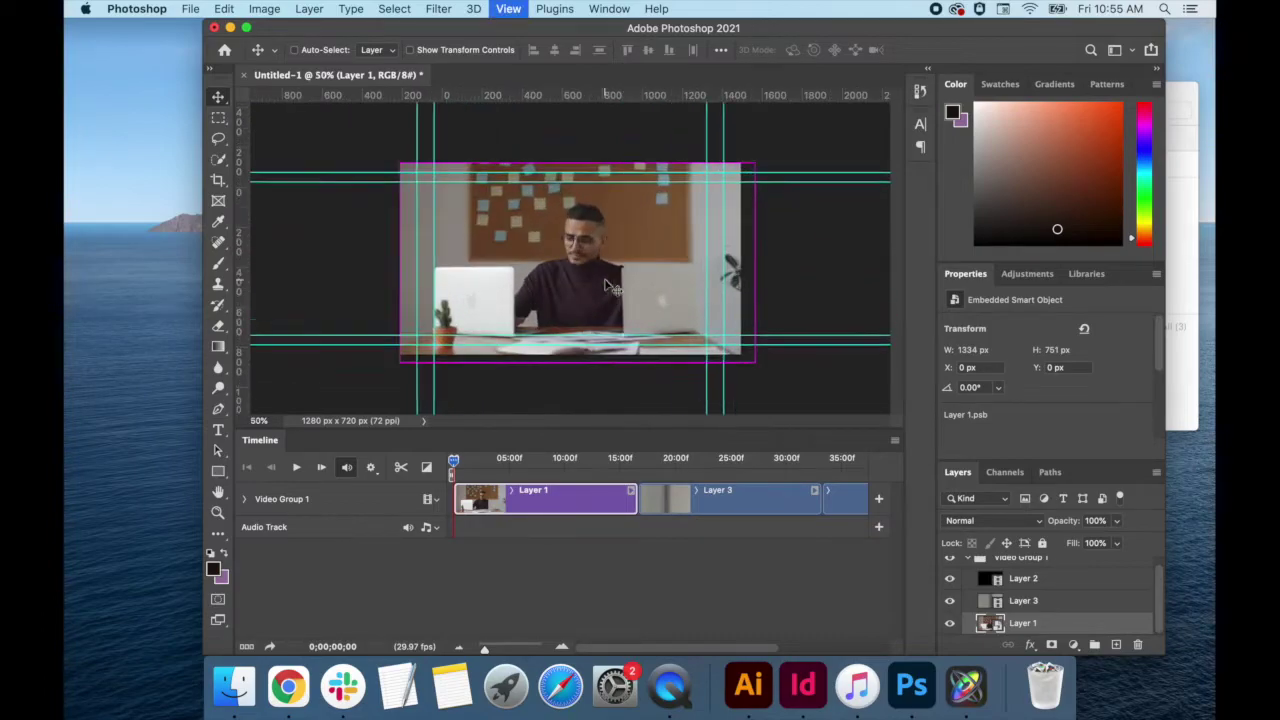
key("alt+bracketright")
left_click_drag(454, 467, 708, 462)
key("super+minus")
key("super+minus")
key("super+t")
key("super+minus")
key("super+minus")
key("super+minus")
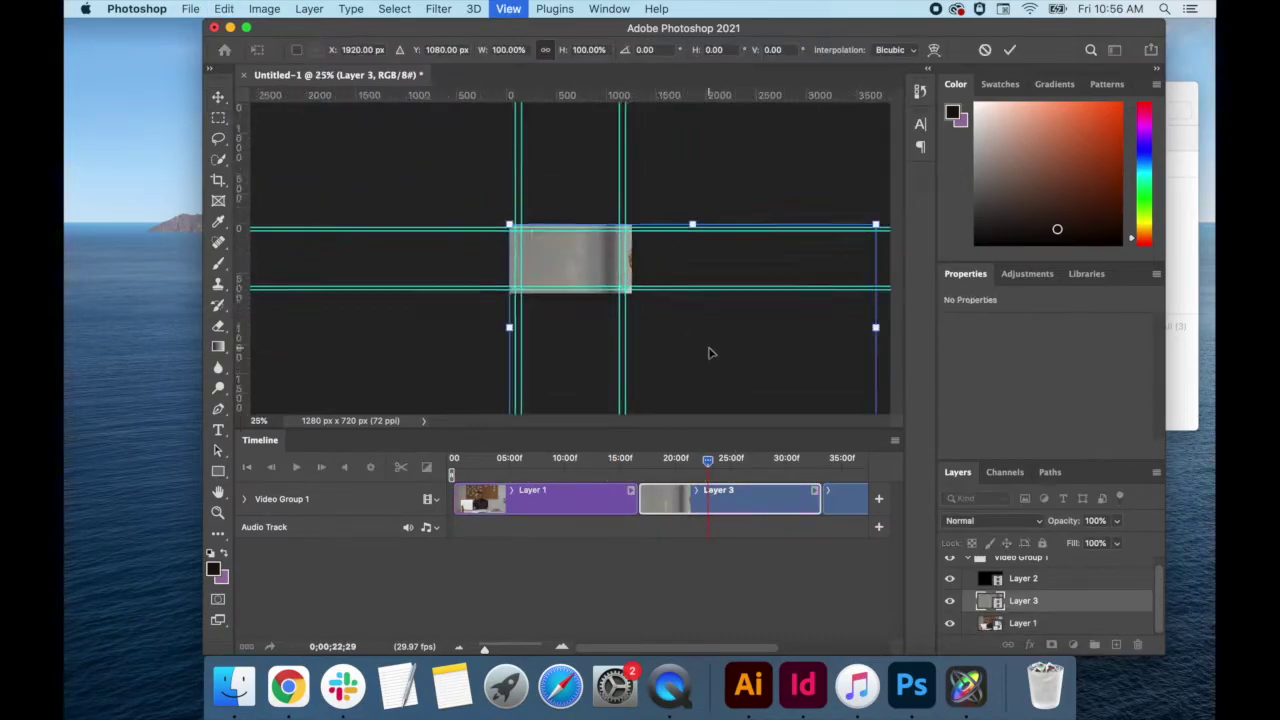
left_click_drag(660, 305, 605, 281)
key("Return")
- Return the canvas to 100% view and set the playhead to 28;18 on Layer 2
key("super+plus")
key("super+plus")
key("super+plus")
key("super+plus")
key("super+plus")
left_click_drag(709, 462, 651, 462)
key("super+plus")
key("alt+bracketright")
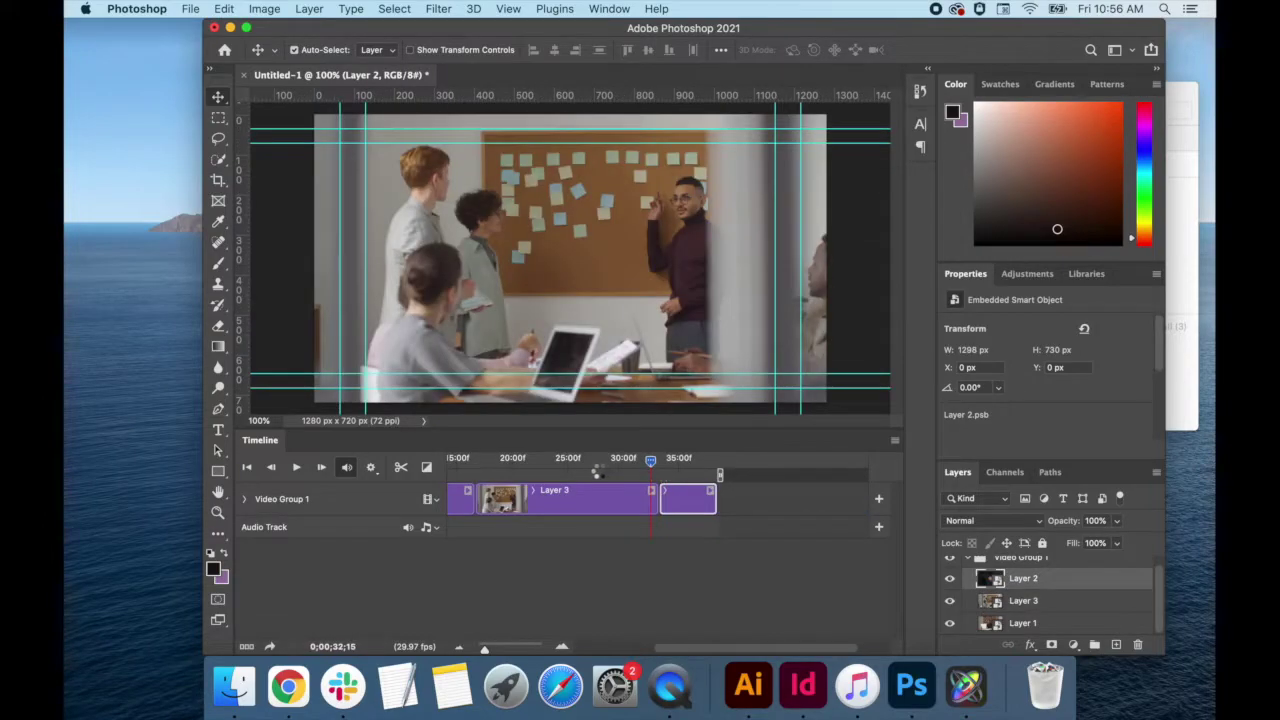
left_click(604, 462)
- Trim Layer 3 to end near 30:00, split off and delete its tail, then bring Finder forward
left_click(598, 462)
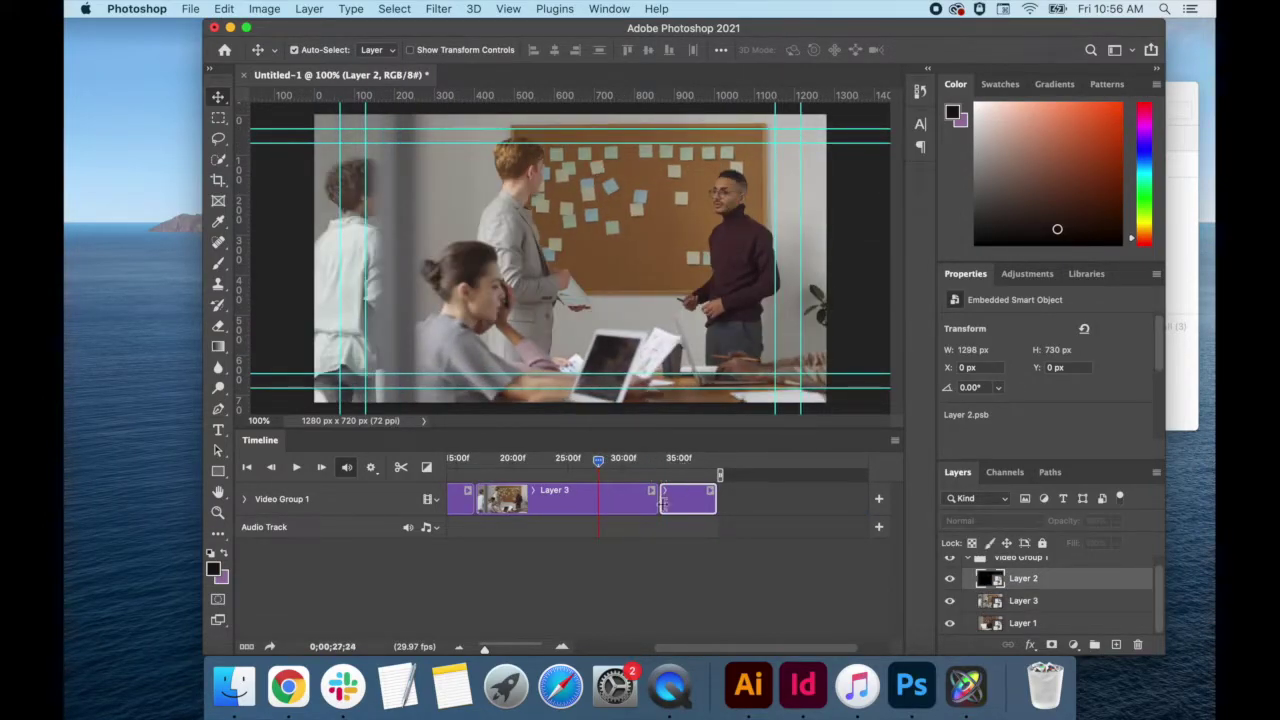
left_click_drag(657, 510, 626, 513)
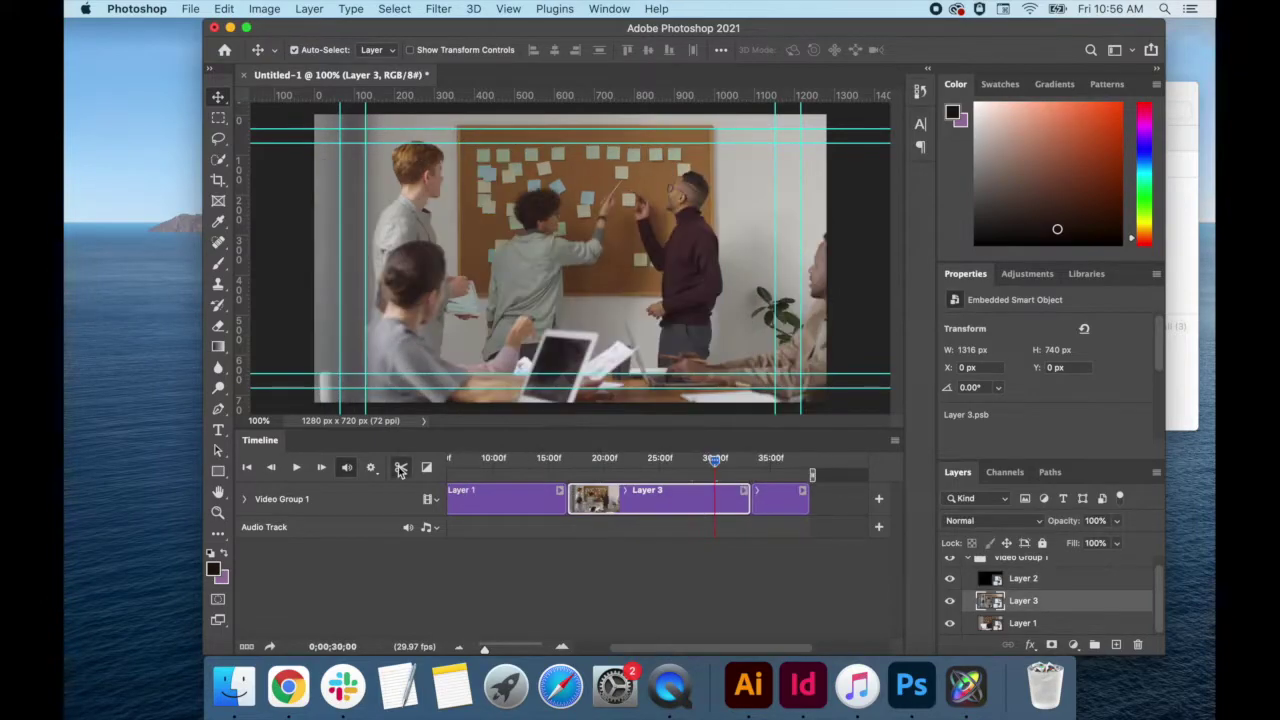
left_click(400, 467)
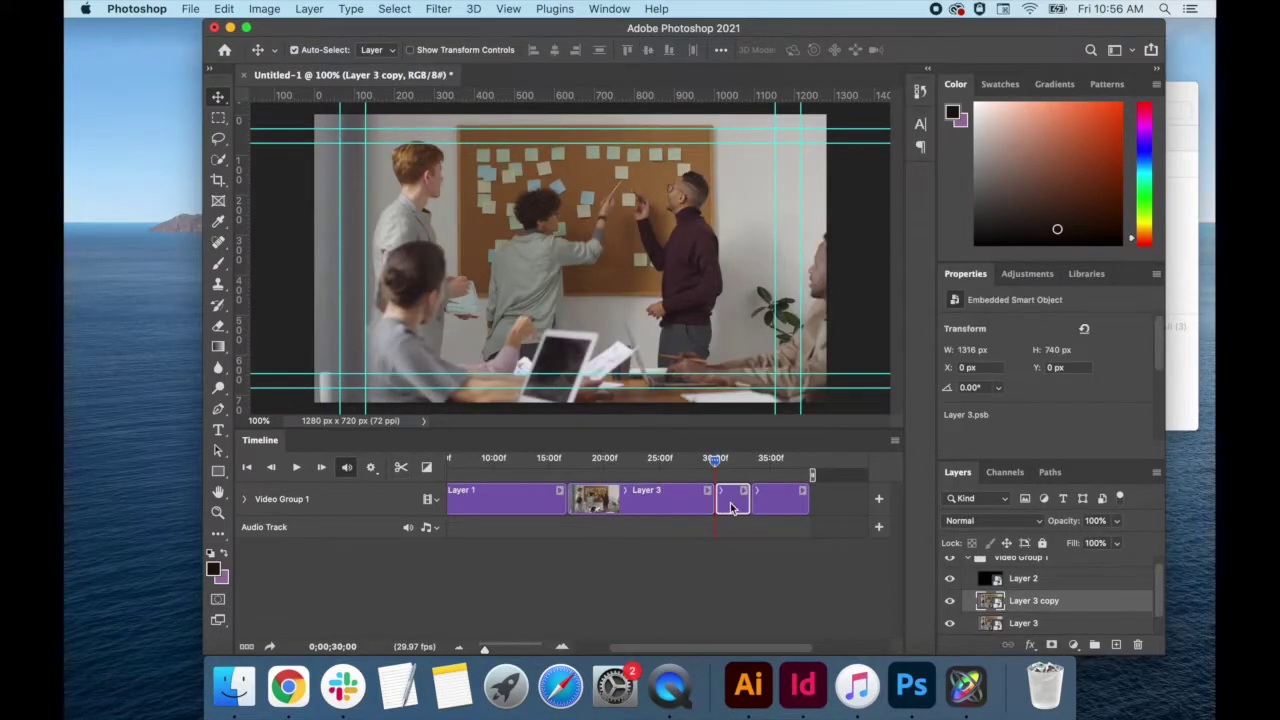
key("Delete")
left_click_drag(714, 460, 706, 461)
left_click(1182, 395)
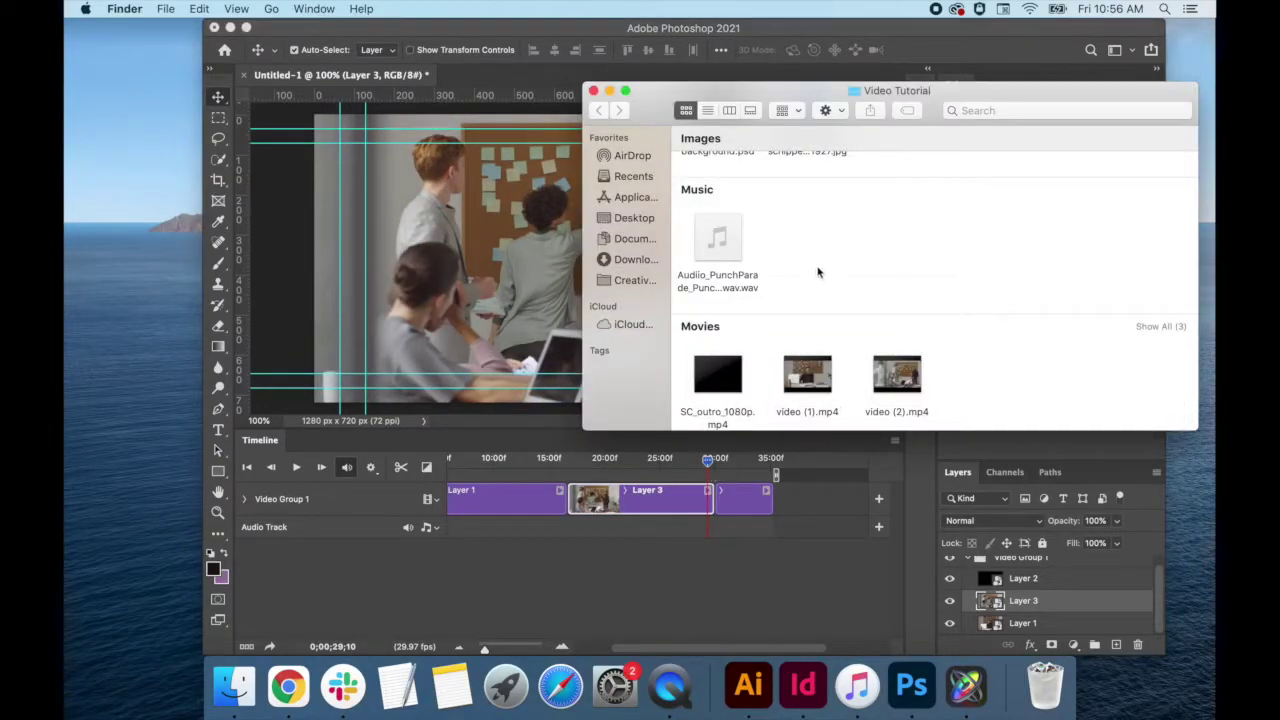
- Open the pexels skyline photo, unlock its background, and duplicate it into Untitled-1
scroll(818, 272, "down", 2)
scroll(824, 320, "up", 5)
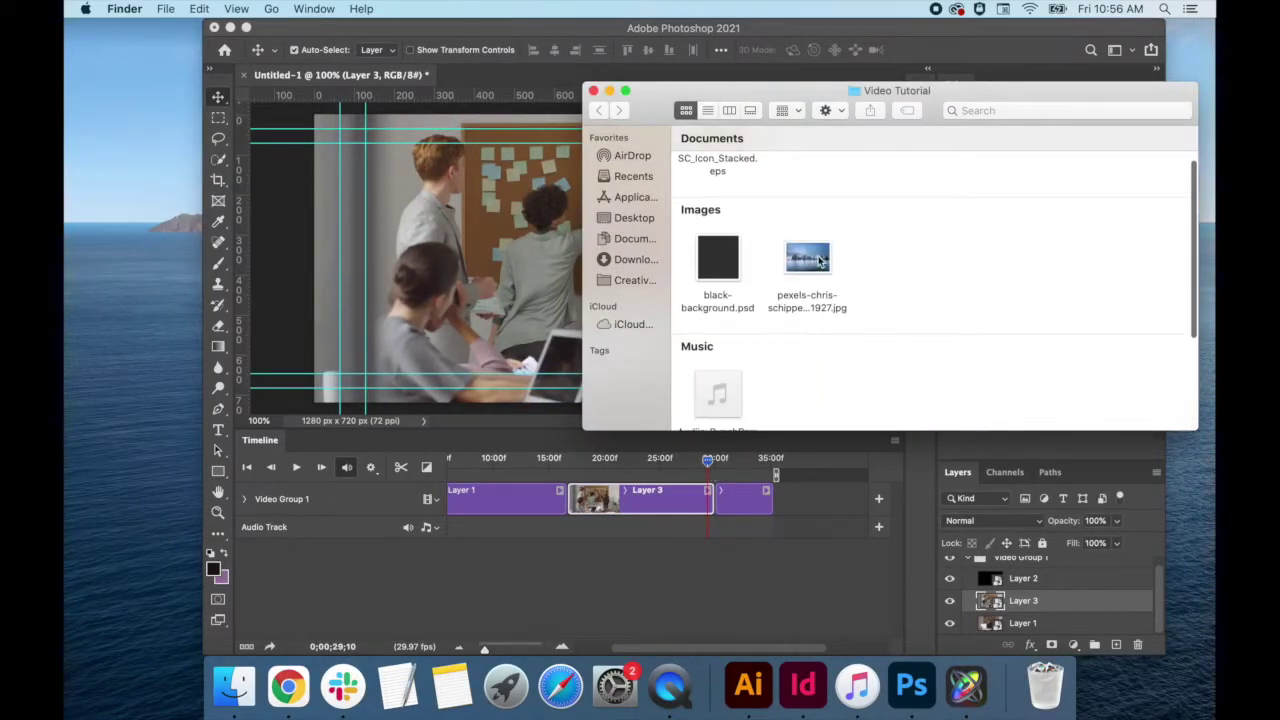
left_click_drag(818, 260, 911, 684)
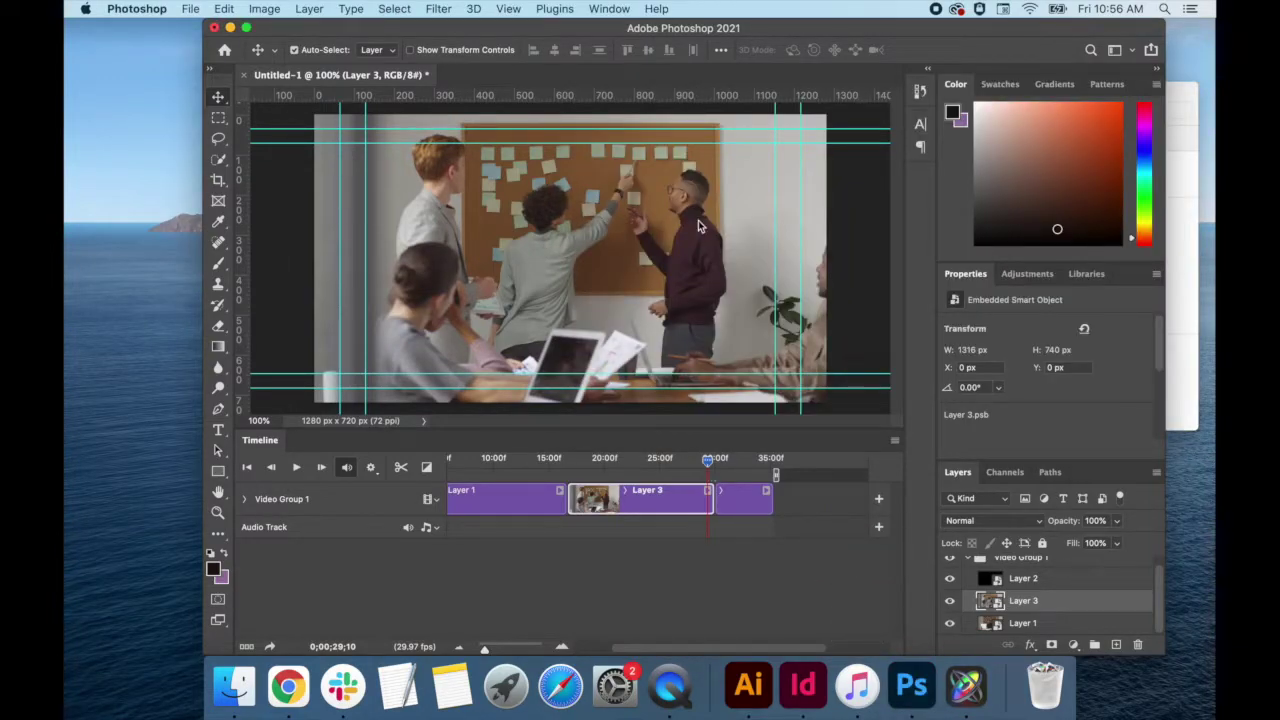
left_click(1130, 569)
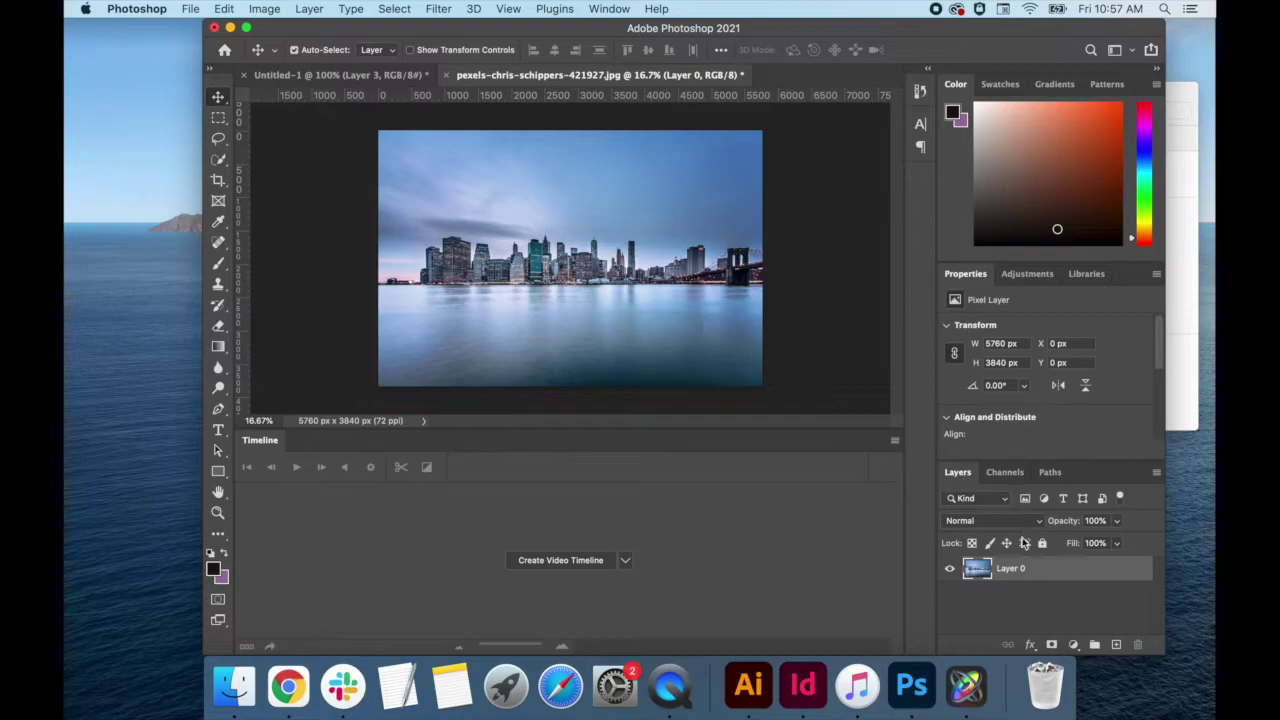
right_click(1036, 572)
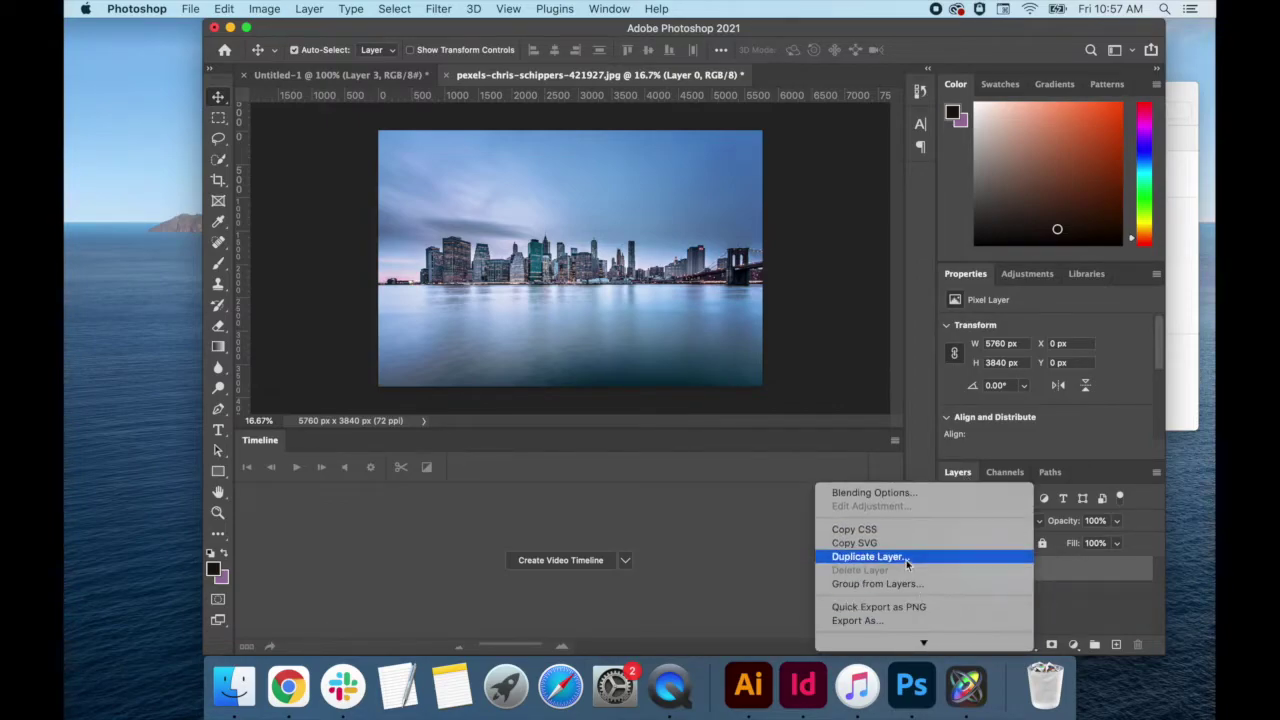
left_click(868, 557)
left_click(383, 75)
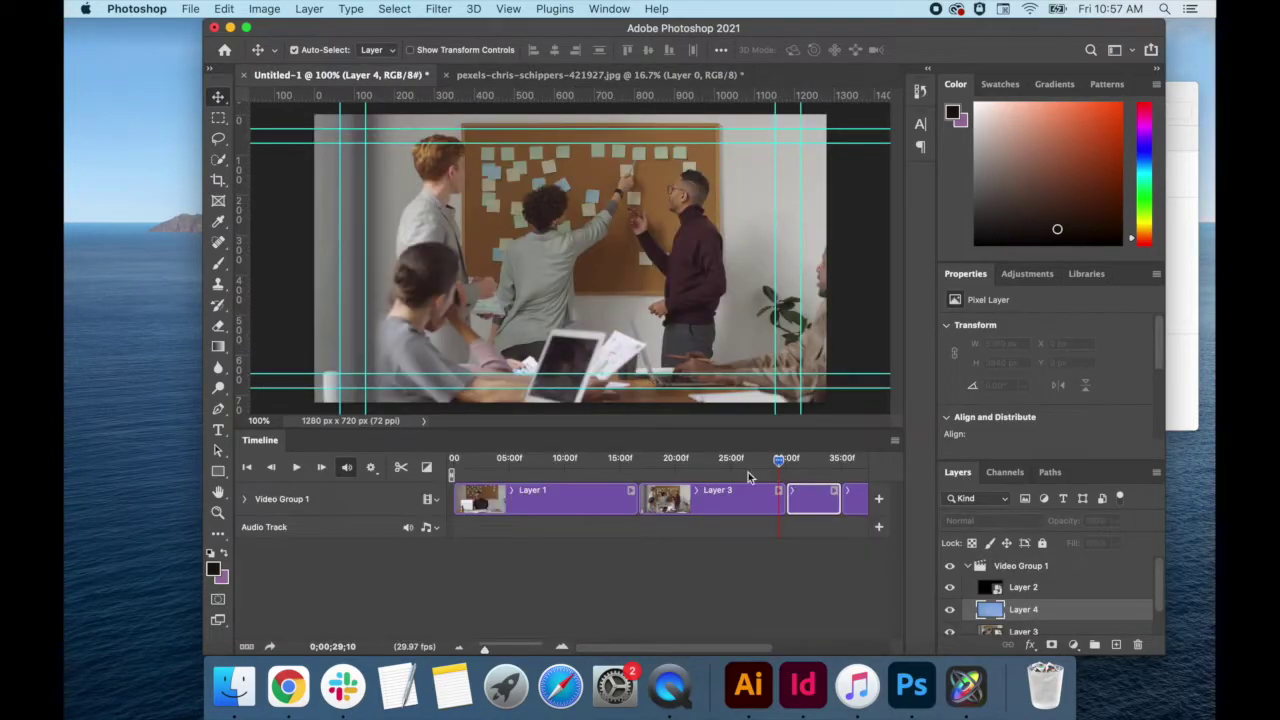
- Move Layer 4 onto its own track above the group, with the playhead at 17;27
scroll(822, 512, "right", 3)
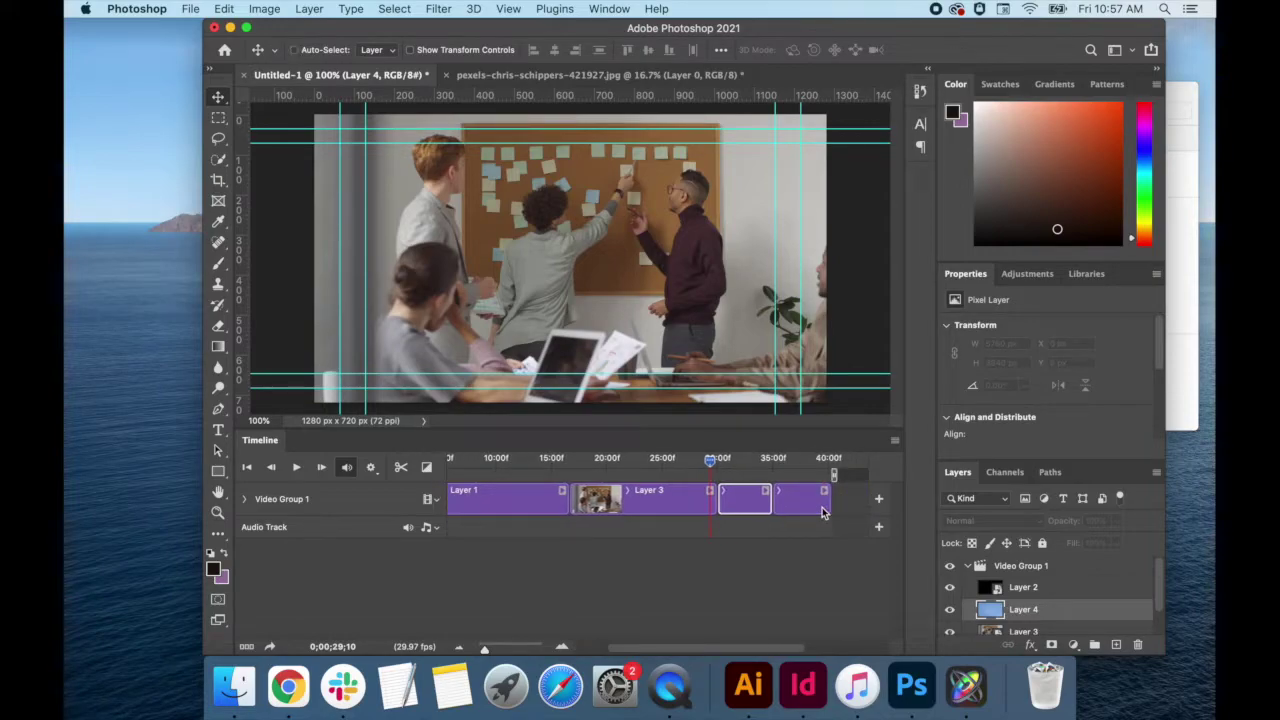
left_click_drag(822, 512, 568, 508)
left_click_drag(713, 463, 585, 477)
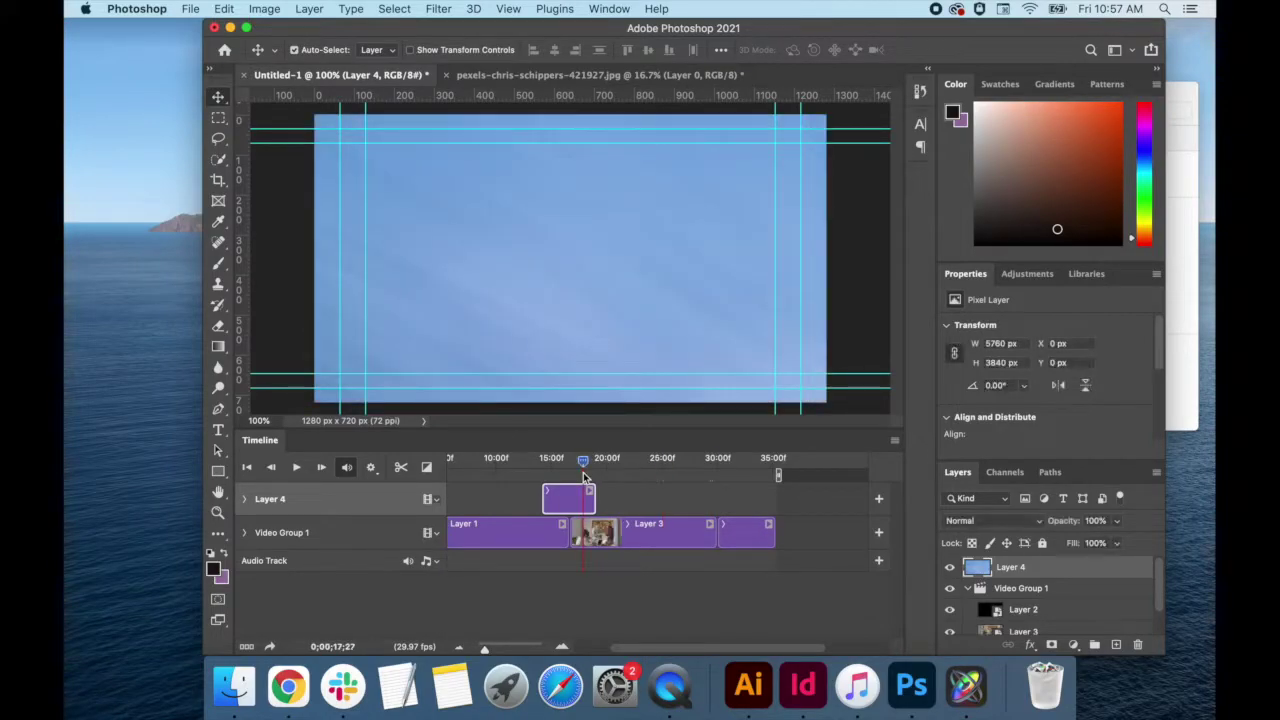
- Scale Layer 4 down to about 1802×1202 px so it fills the frame
key("super+minus")
key("super+minus")
key("super+minus")
key("super+t")
key("super+minus")
key("super+minus")
key("super+minus")
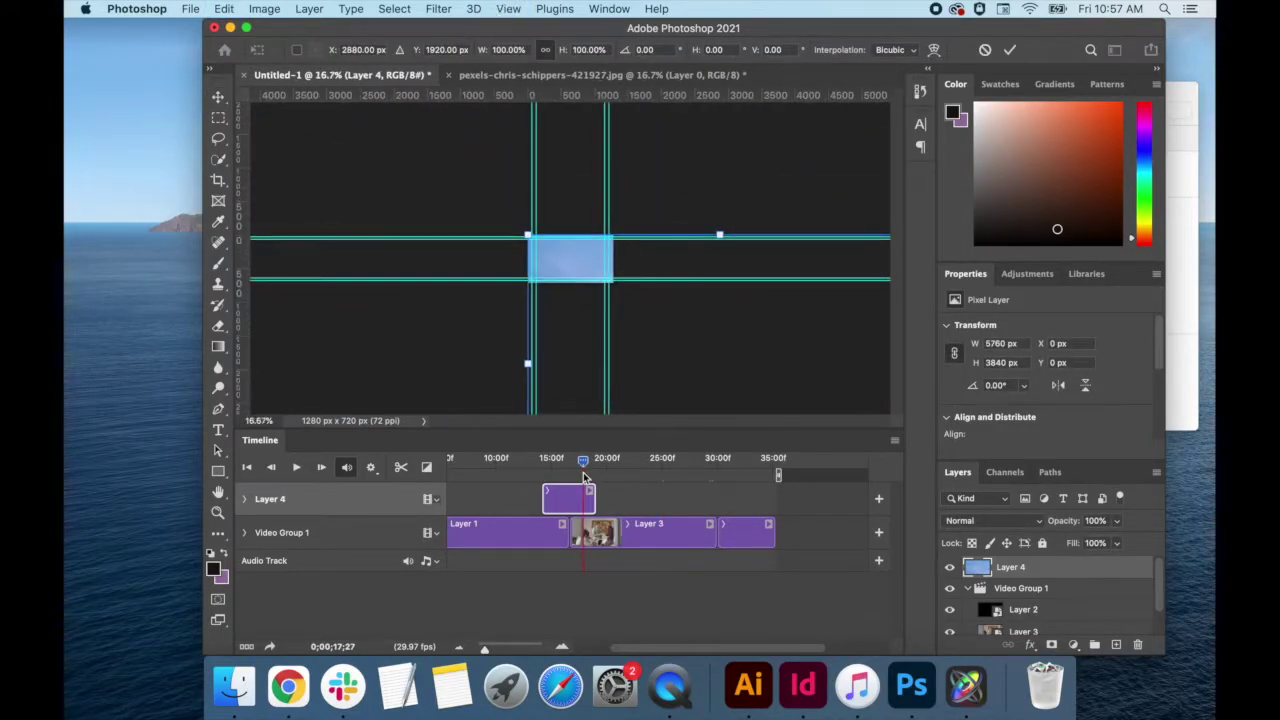
left_click_drag(825, 340, 623, 258)
key("super+plus")
key("super+plus")
key("super+plus")
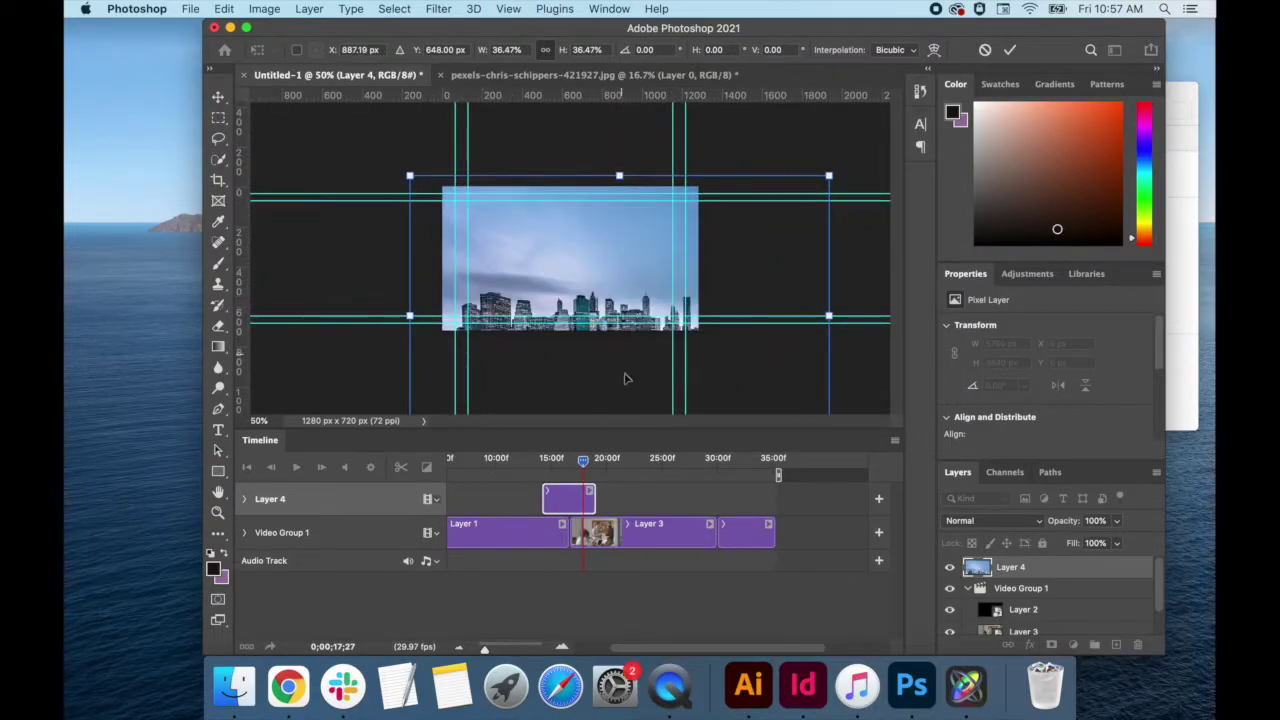
left_click_drag(647, 202, 624, 180)
key("Return")
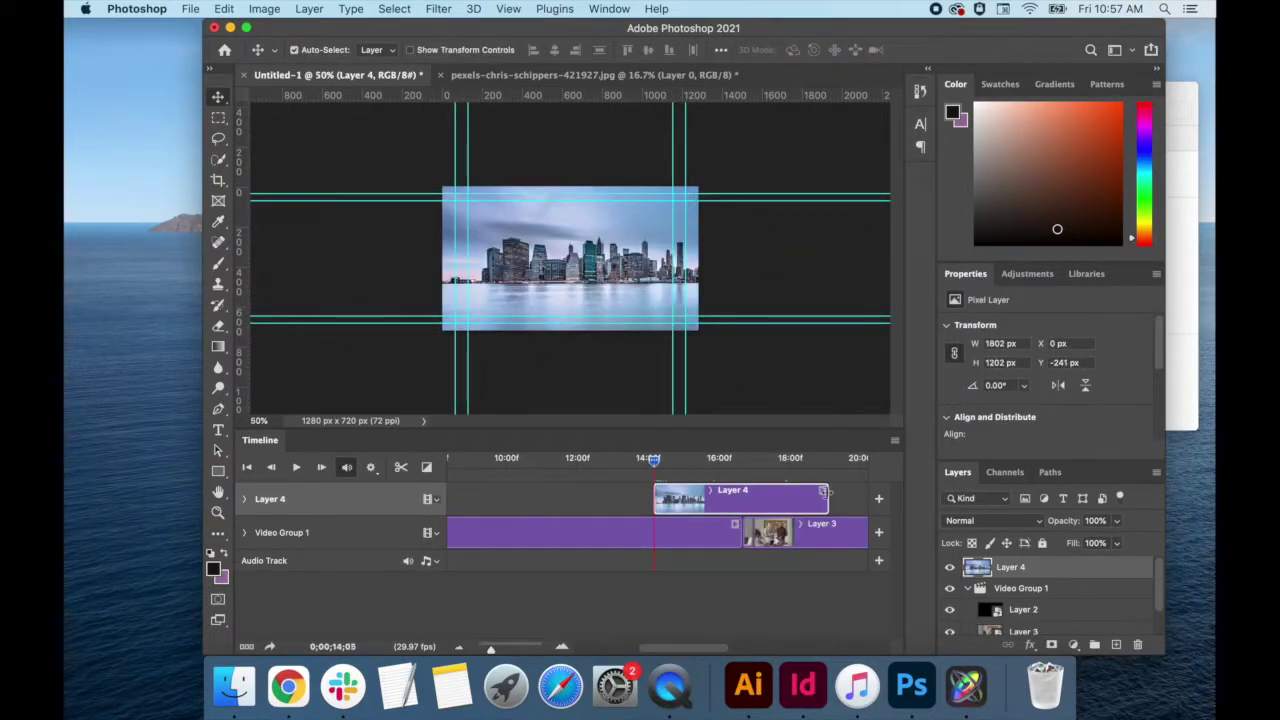
- Apply a Pan motion at -180° to the skyline clip, then play and stop a timeline preview
left_click(823, 491)
left_click(857, 424)
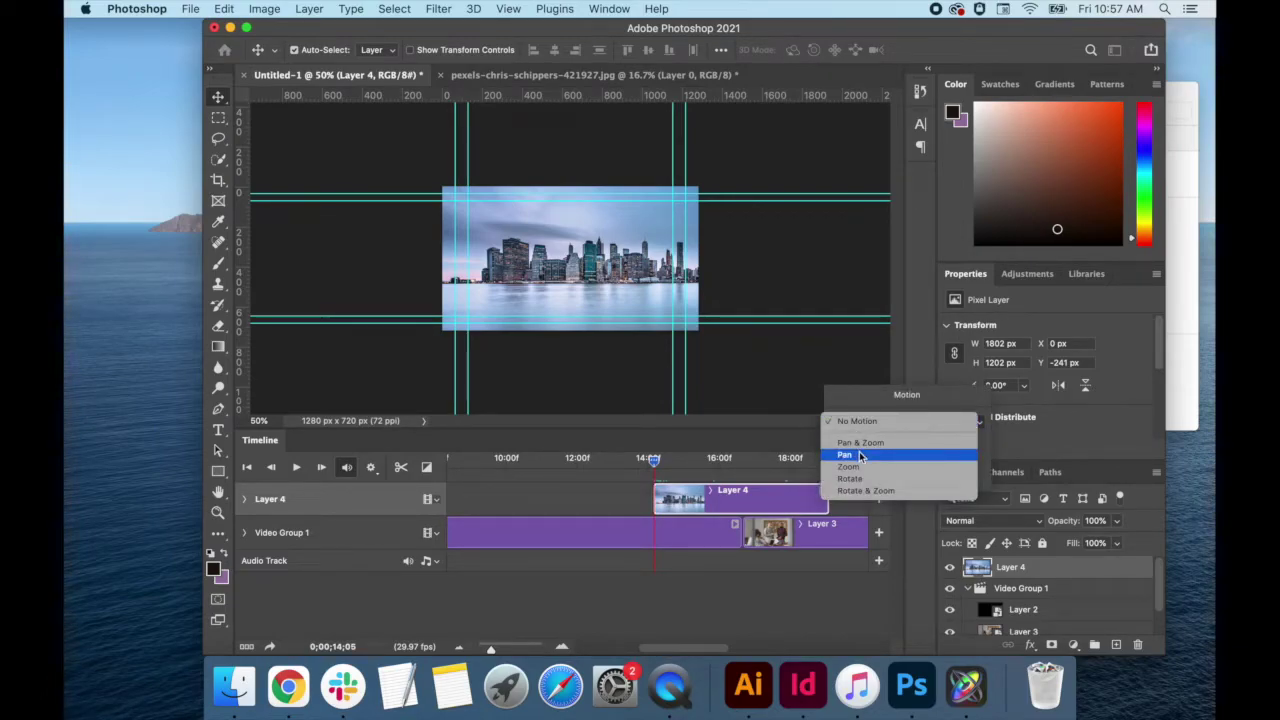
left_click(860, 456)
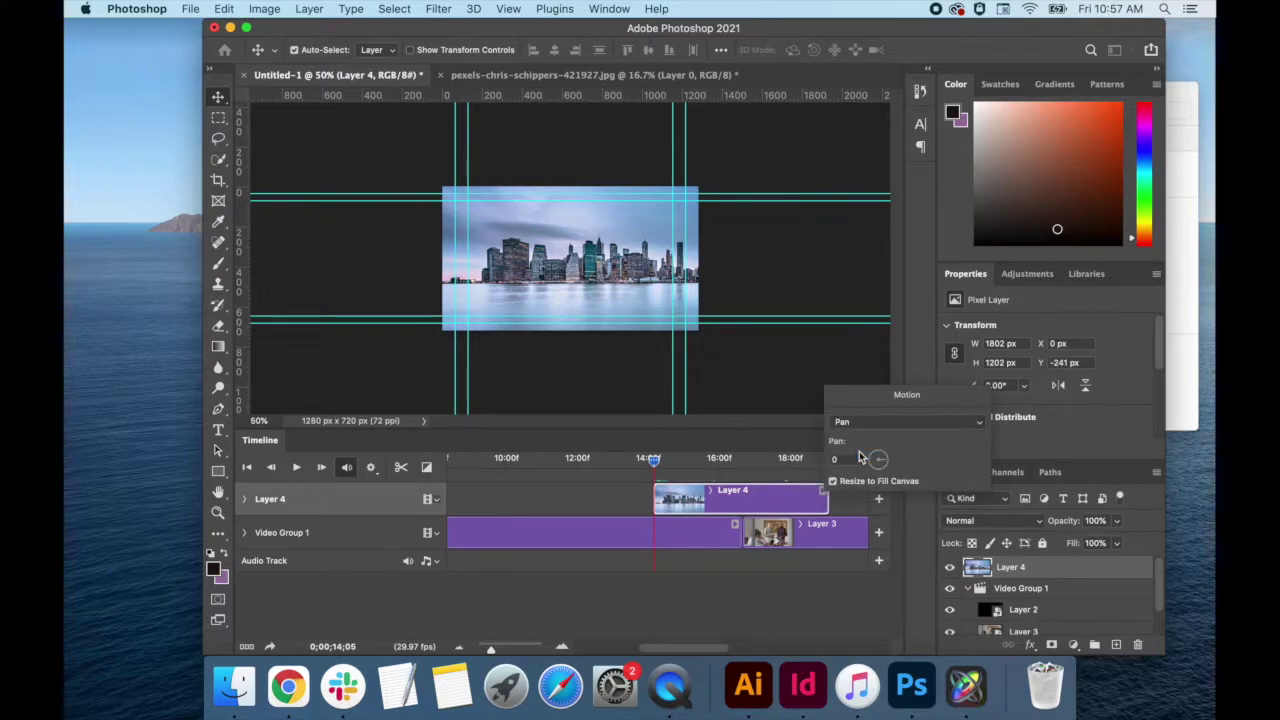
left_click_drag(883, 463, 871, 460)
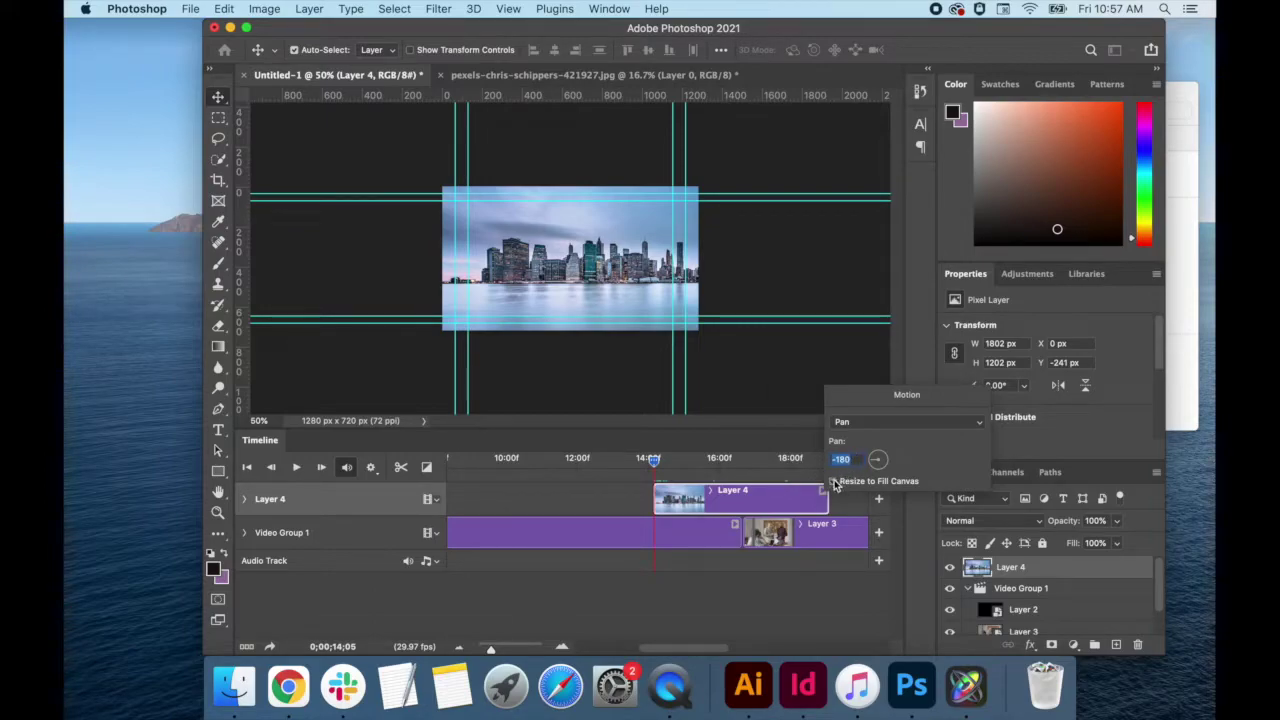
left_click(745, 420)
left_click(751, 408)
key("space")
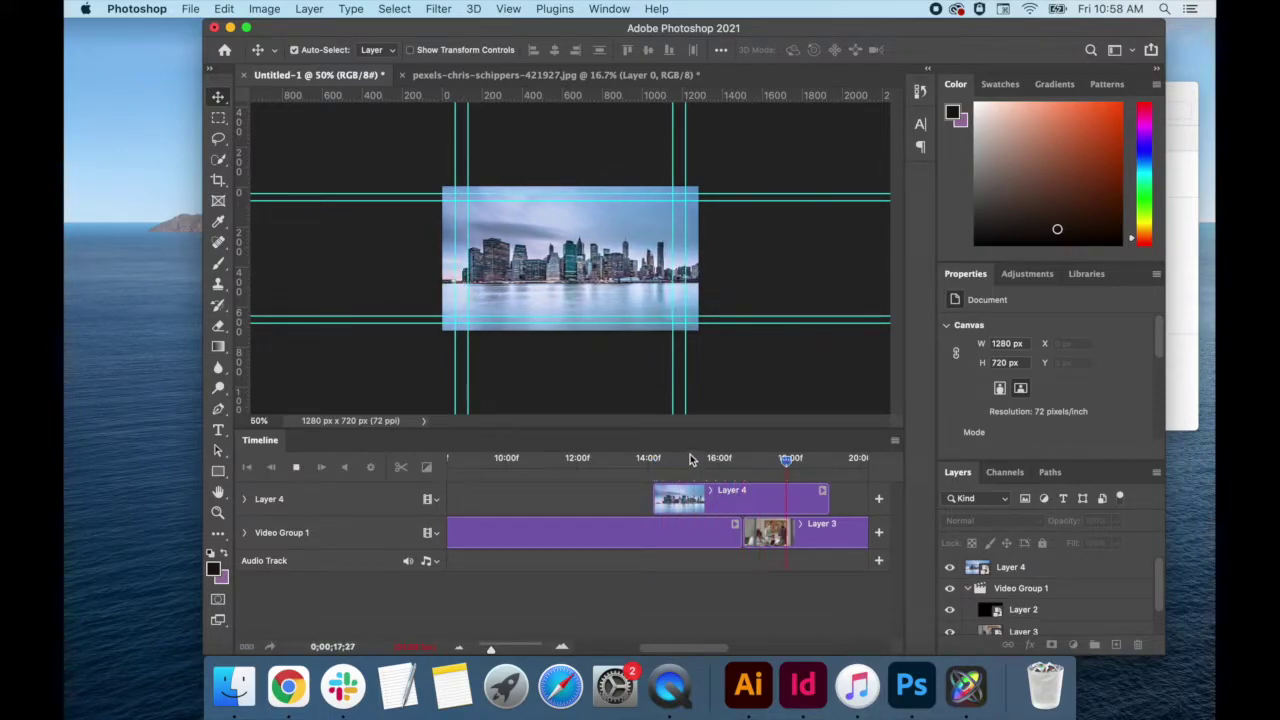
key("space")
- Set the Fade transition duration to 0.25 s
scroll(733, 498, "right", 3)
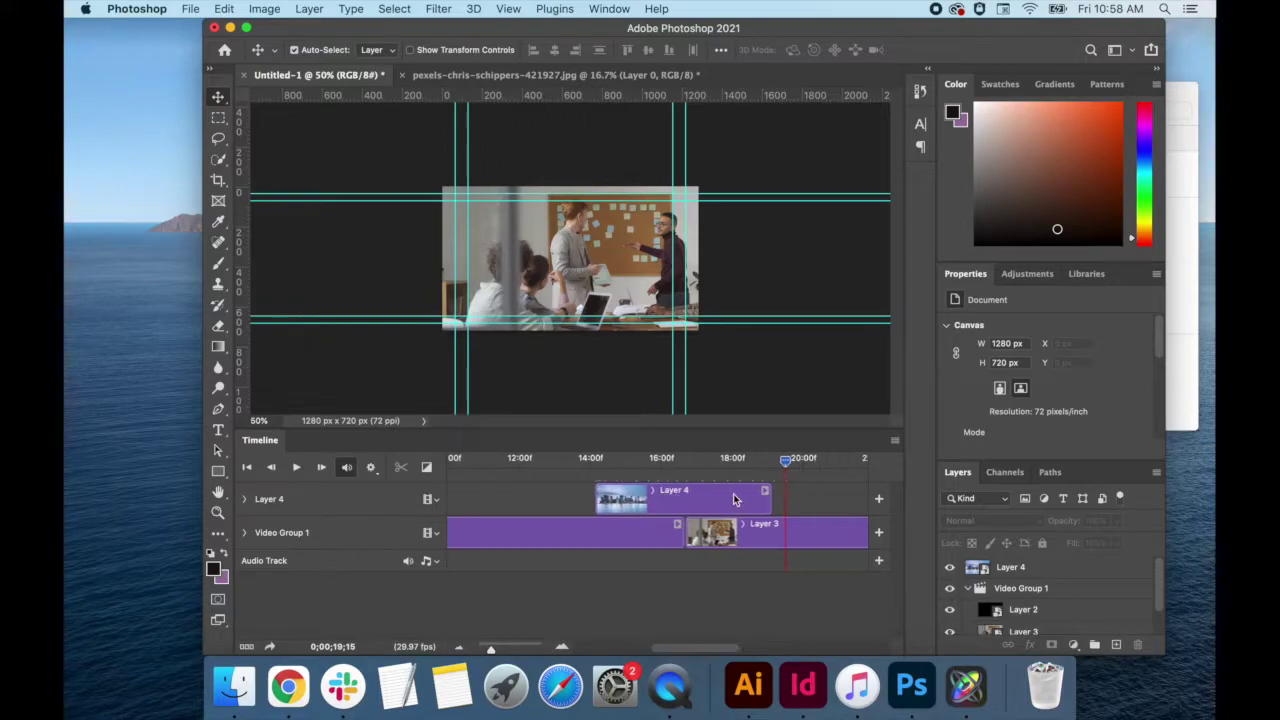
left_click(426, 467)
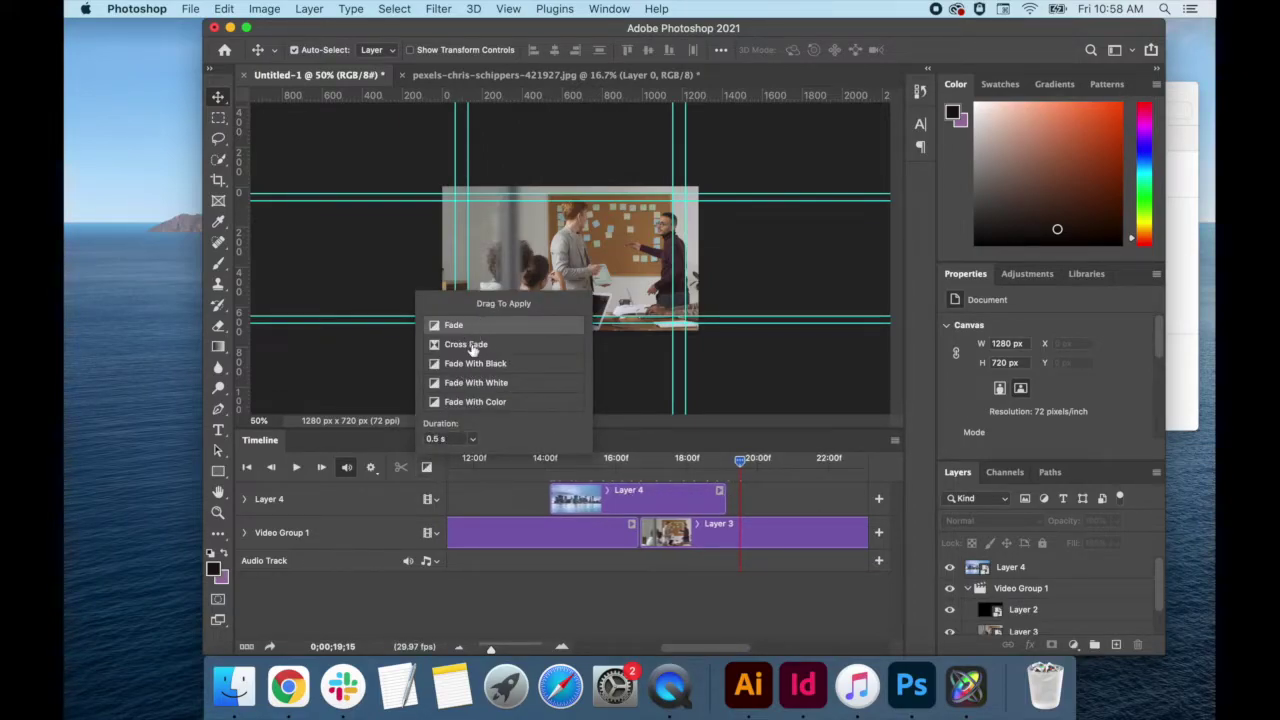
left_click(470, 441)
left_click_drag(482, 456, 473, 456)
left_click(486, 378)
- Place Fade at the start and end of Layer 4's clip, zoom the timeline out, and bring Finder forward
left_click_drag(538, 331, 563, 510)
left_click(426, 467)
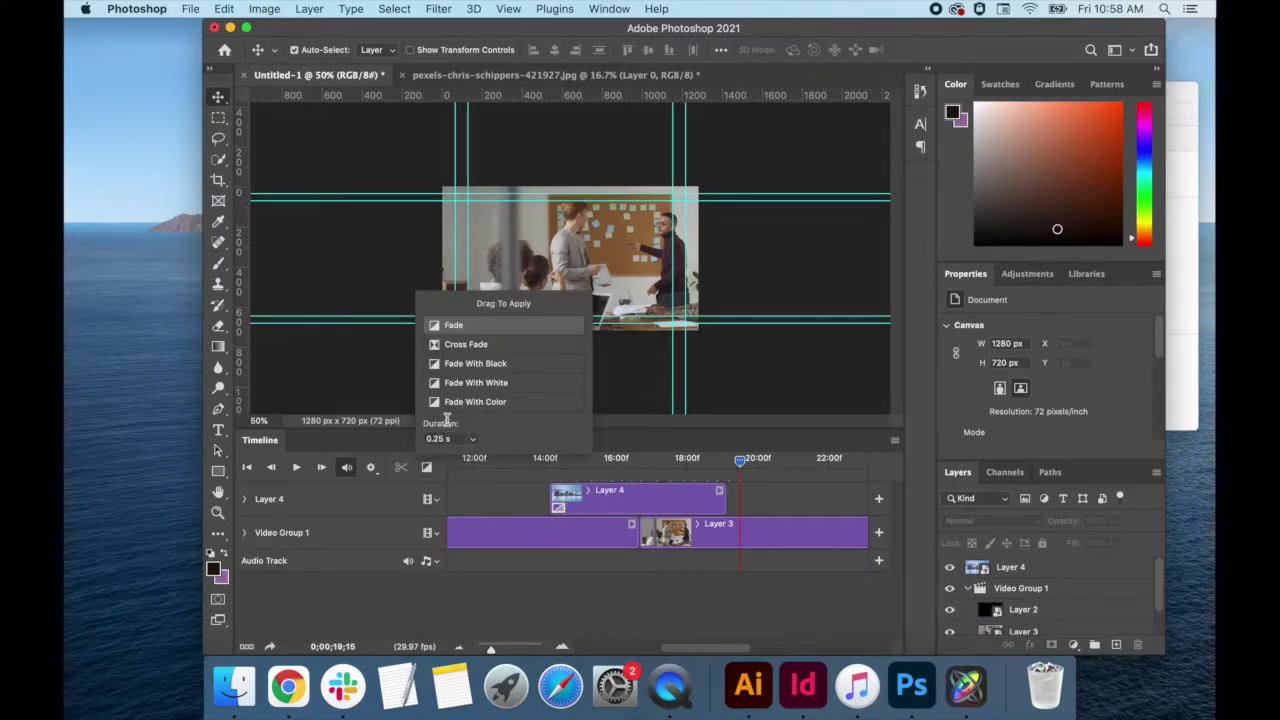
left_click_drag(470, 330, 716, 511)
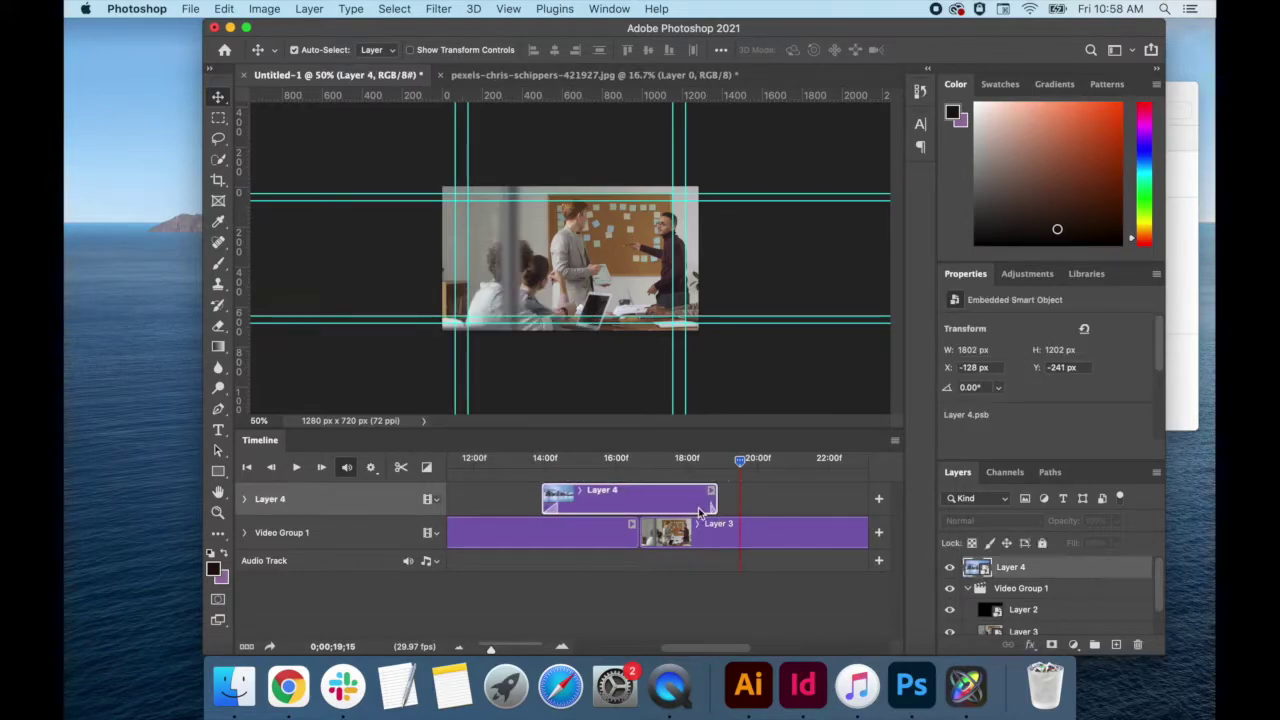
left_click(710, 508)
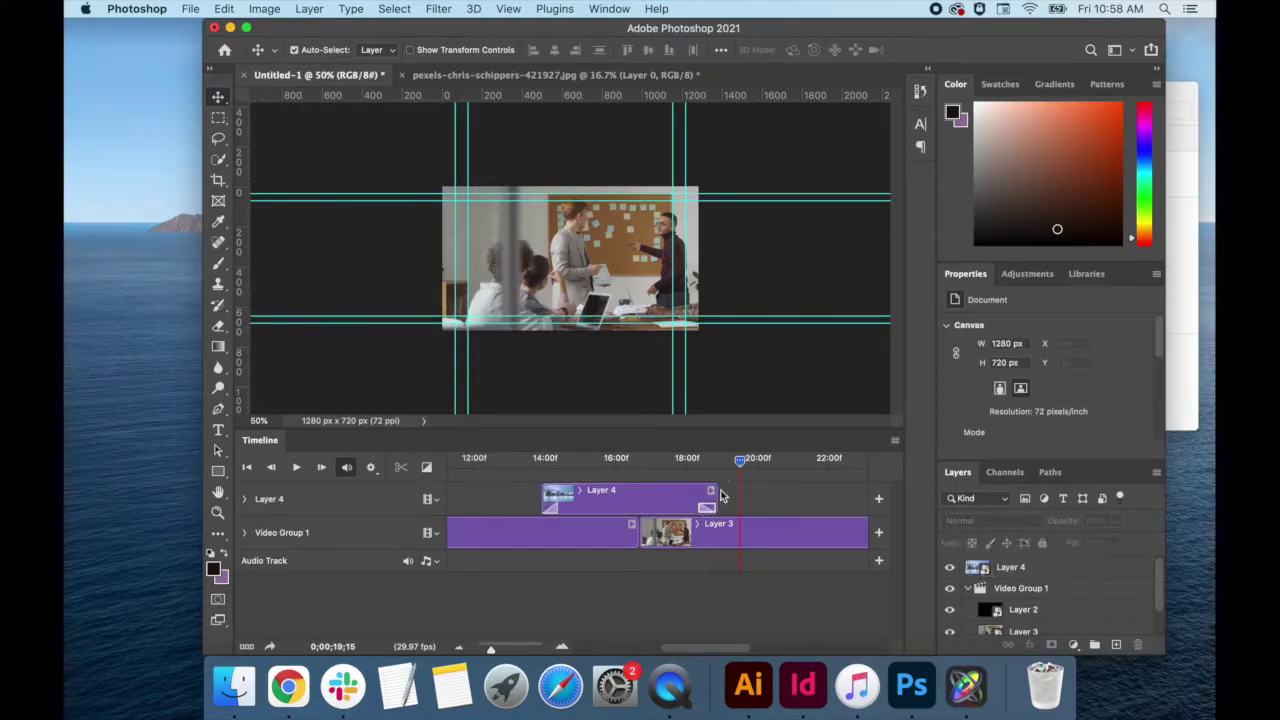
left_click(740, 463)
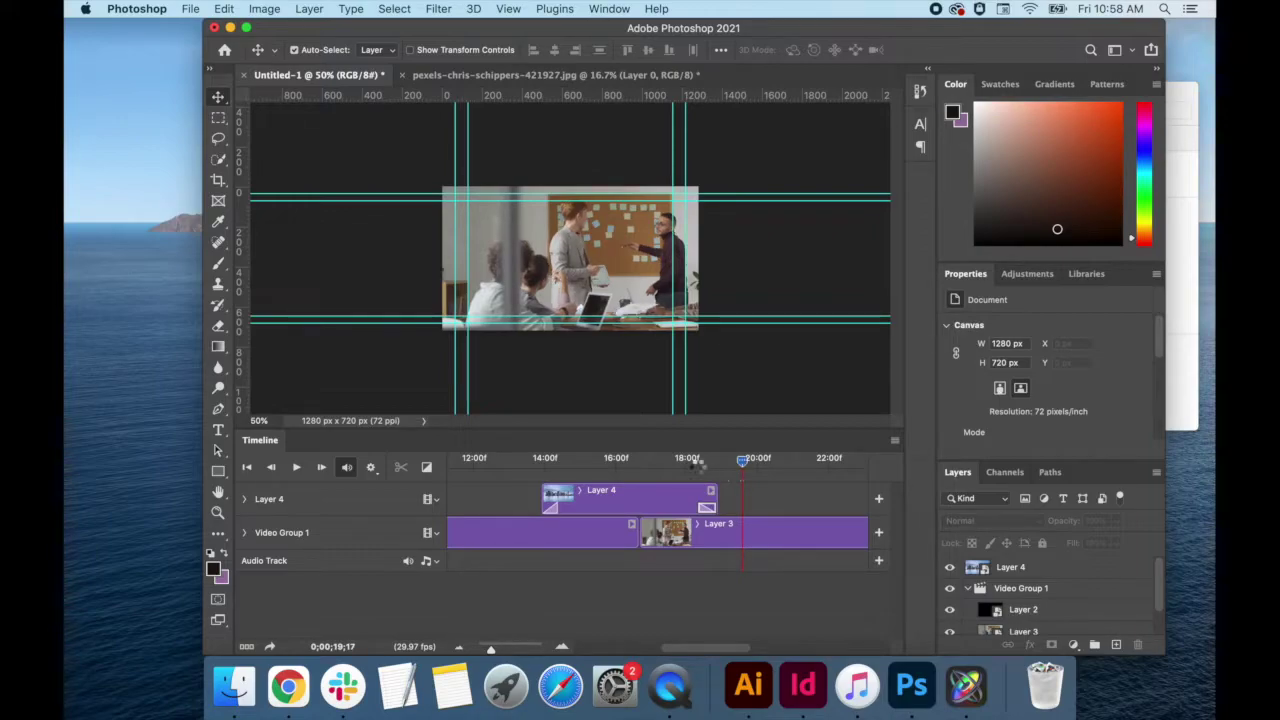
left_click_drag(491, 648, 488, 648)
left_click(1185, 272)
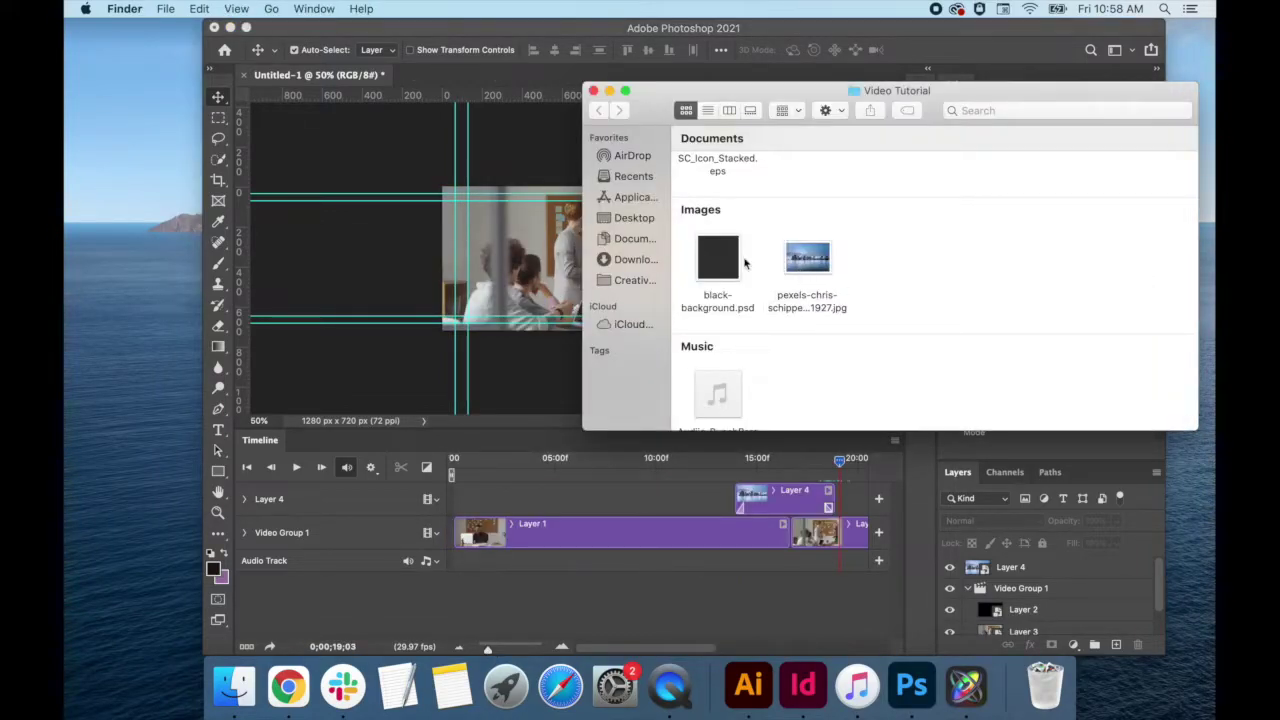
- Open black-background.psd, duplicate Layer 84 and Layer 101 into Untitled-1, and return to its tab
double_click(731, 266)
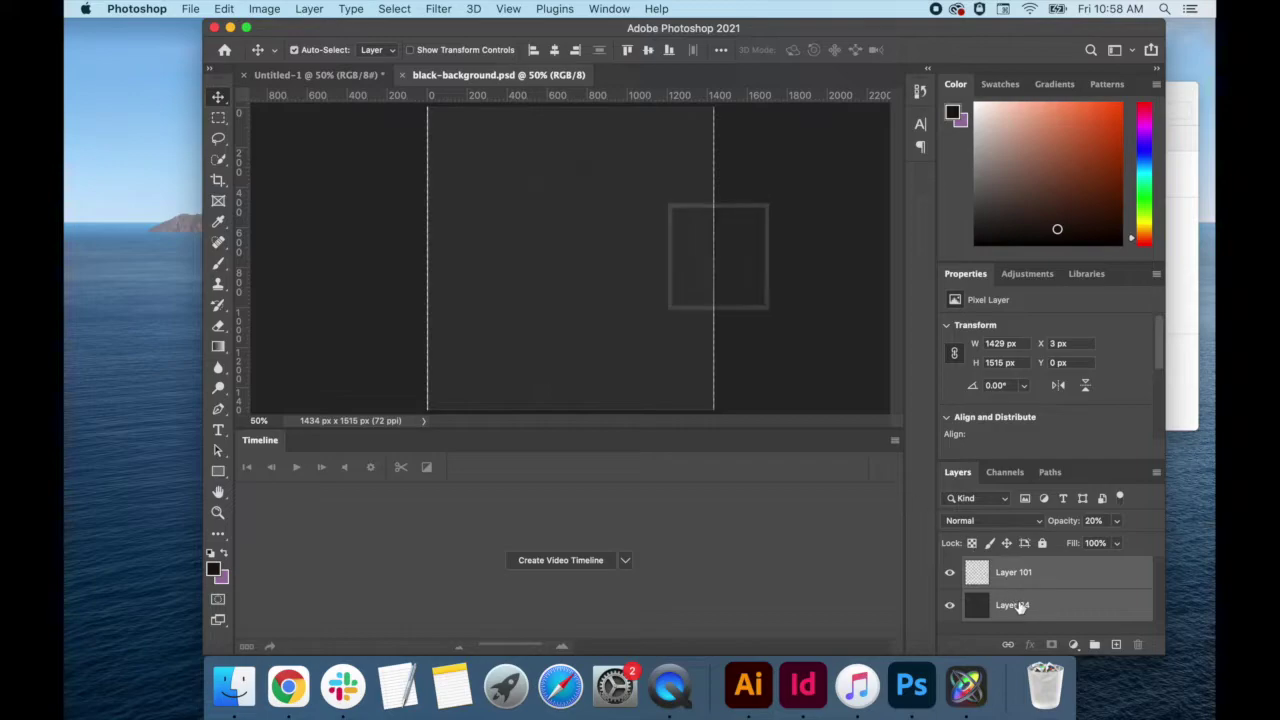
left_click(1015, 605)
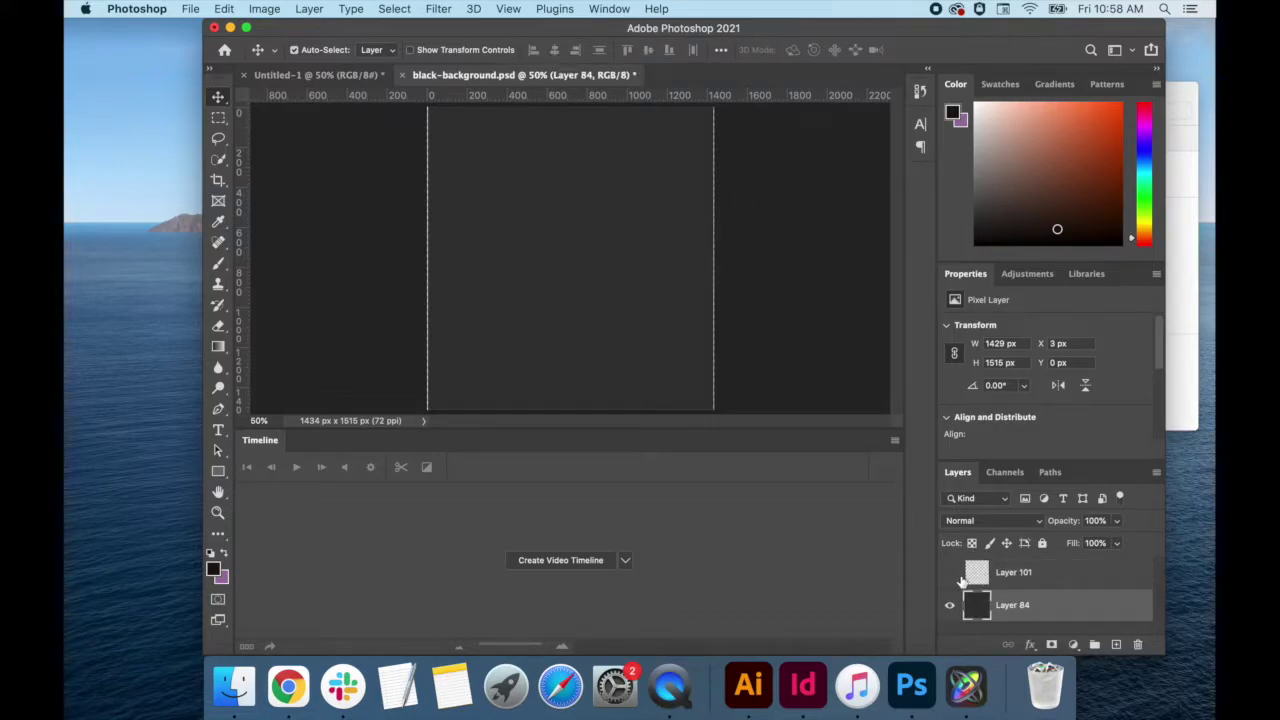
left_click(1031, 572, "shift")
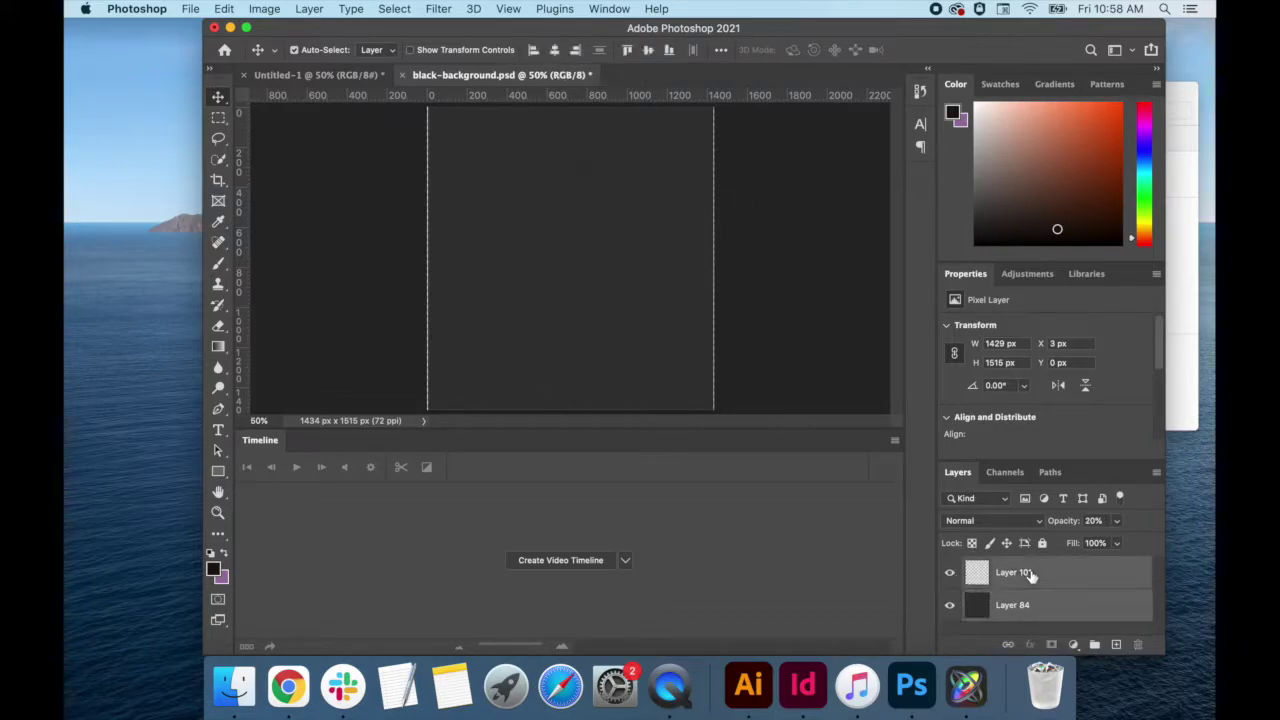
right_click(1031, 574)
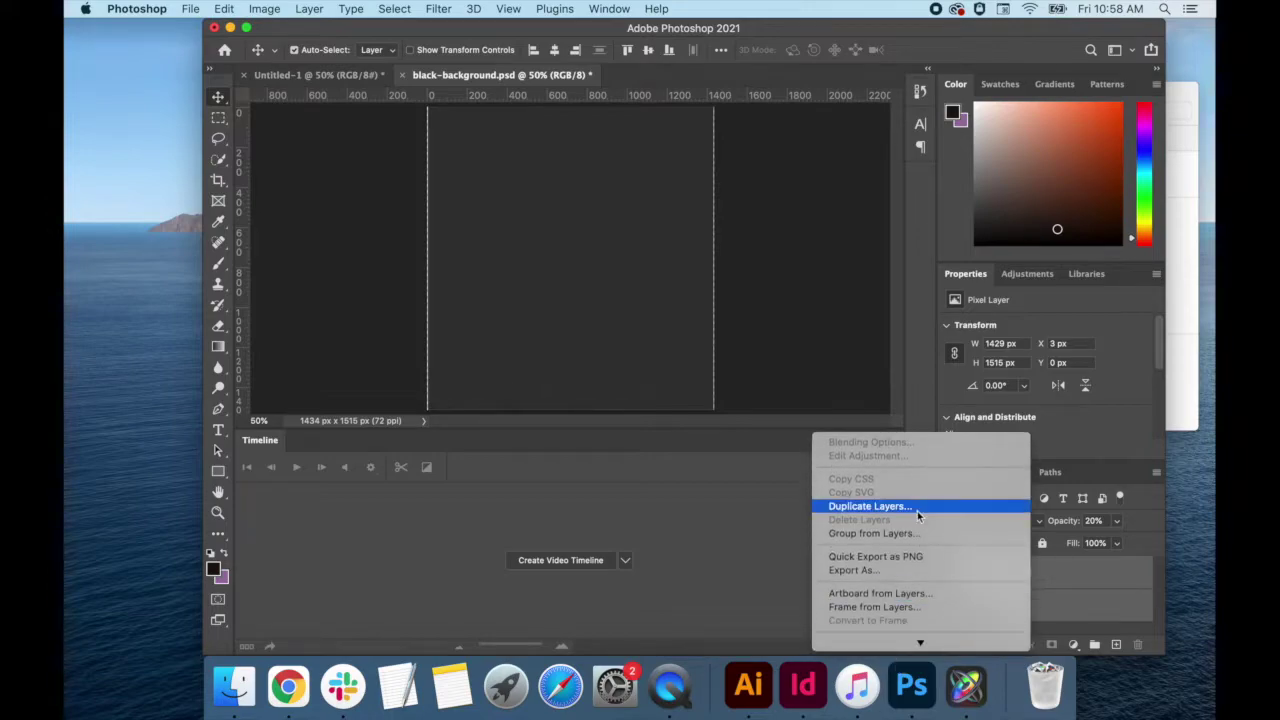
left_click(866, 506)
left_click(690, 337)
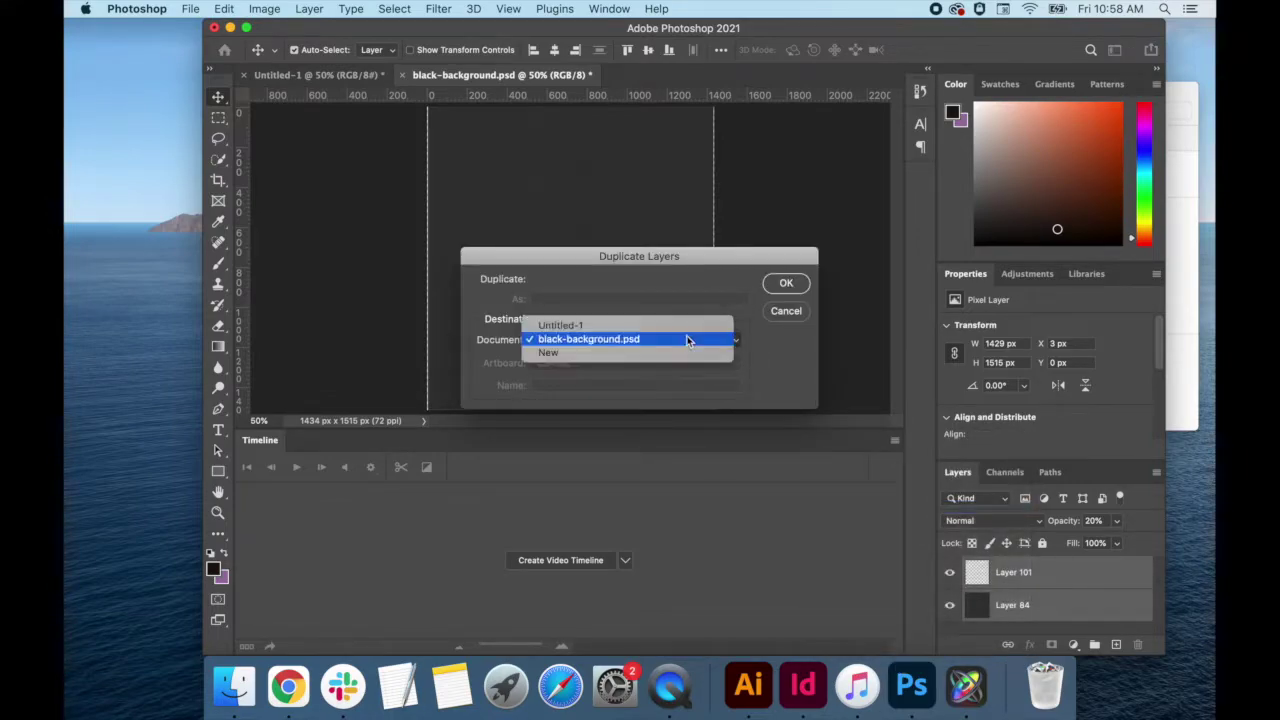
left_click(717, 324)
left_click(786, 283)
left_click(360, 76)
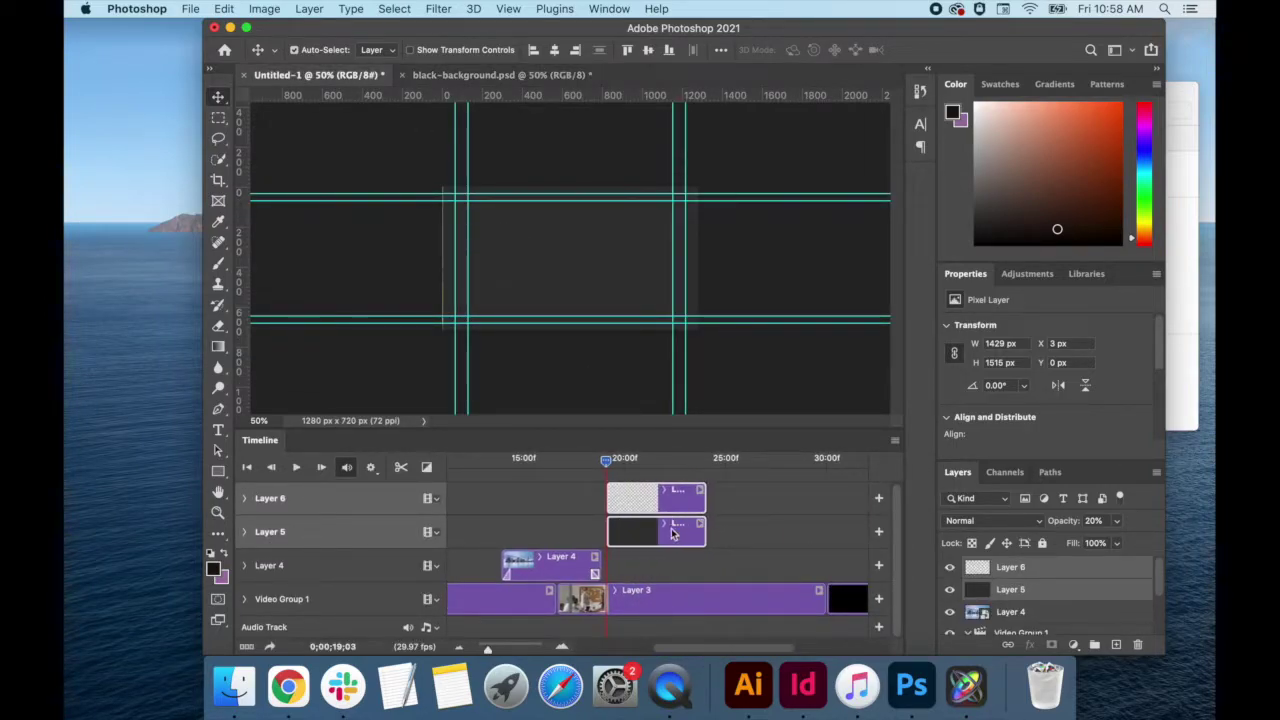
- Undo moving the Layer 5 and 6 clips onto Layer 4's track, with the playhead at 21;15
left_click_drag(673, 527, 673, 563)
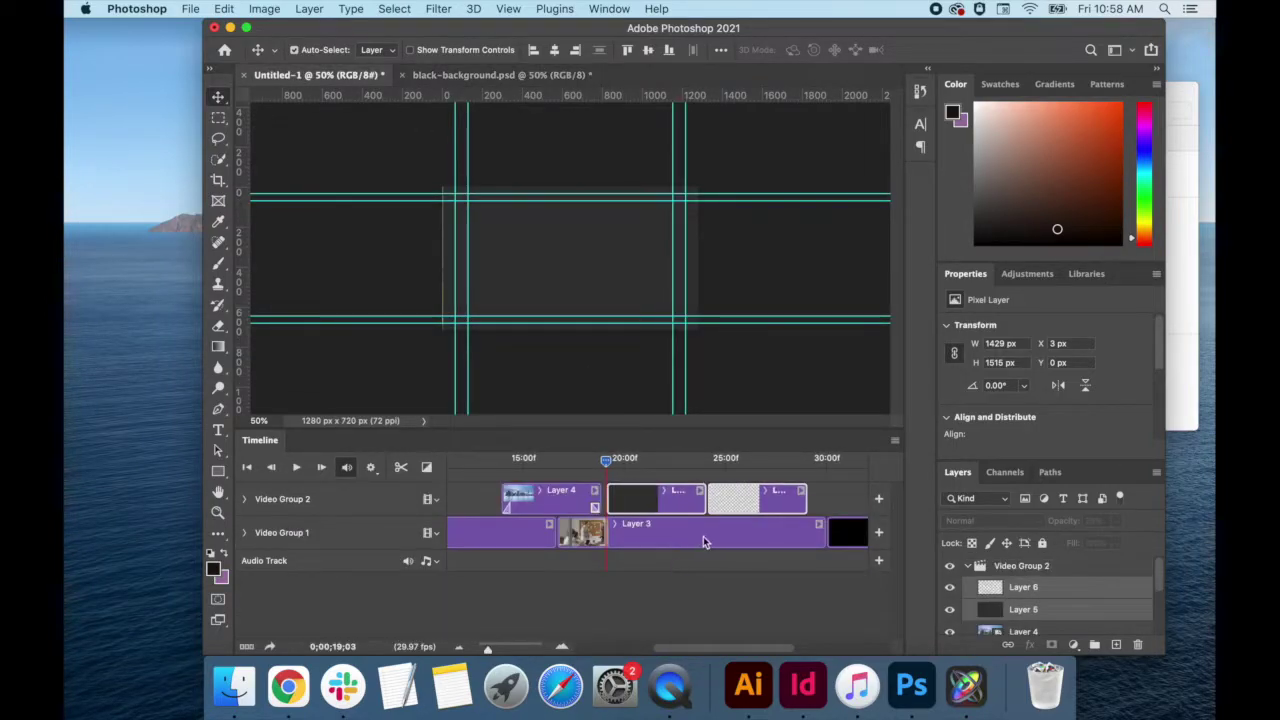
key("super+z")
key("super+z")
key("super+z")
key("super+z")
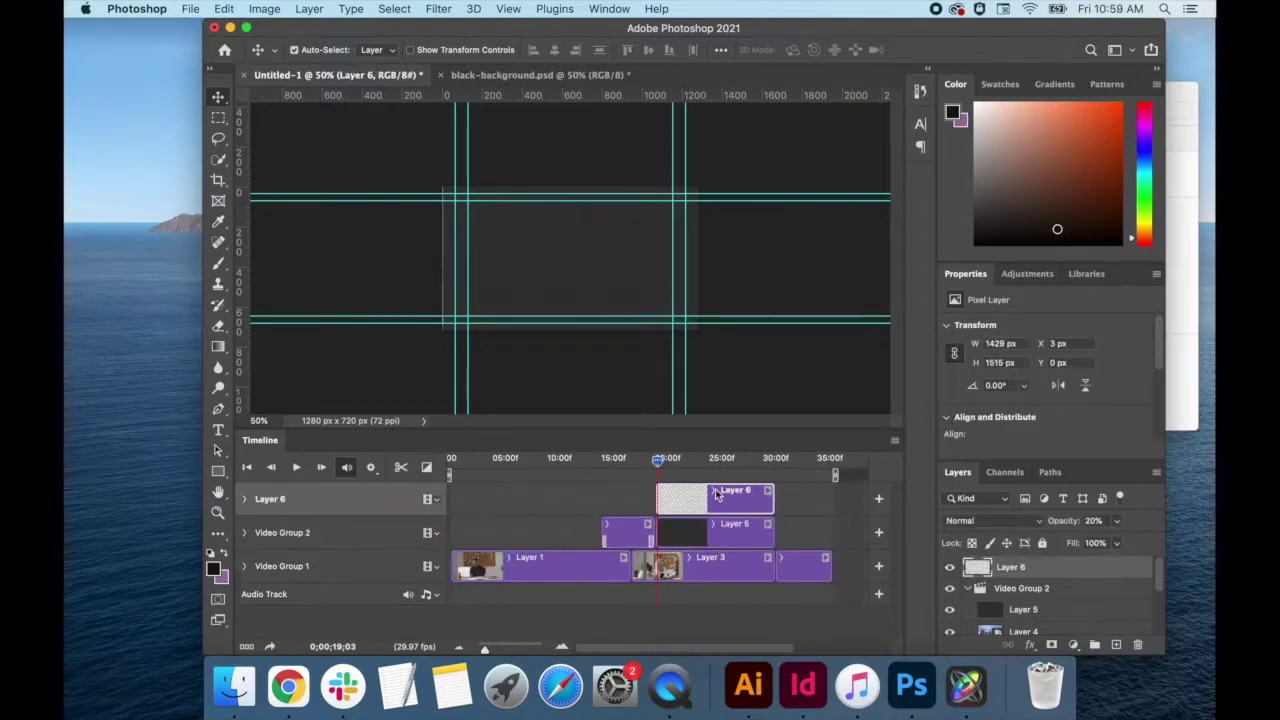
left_click(680, 463)
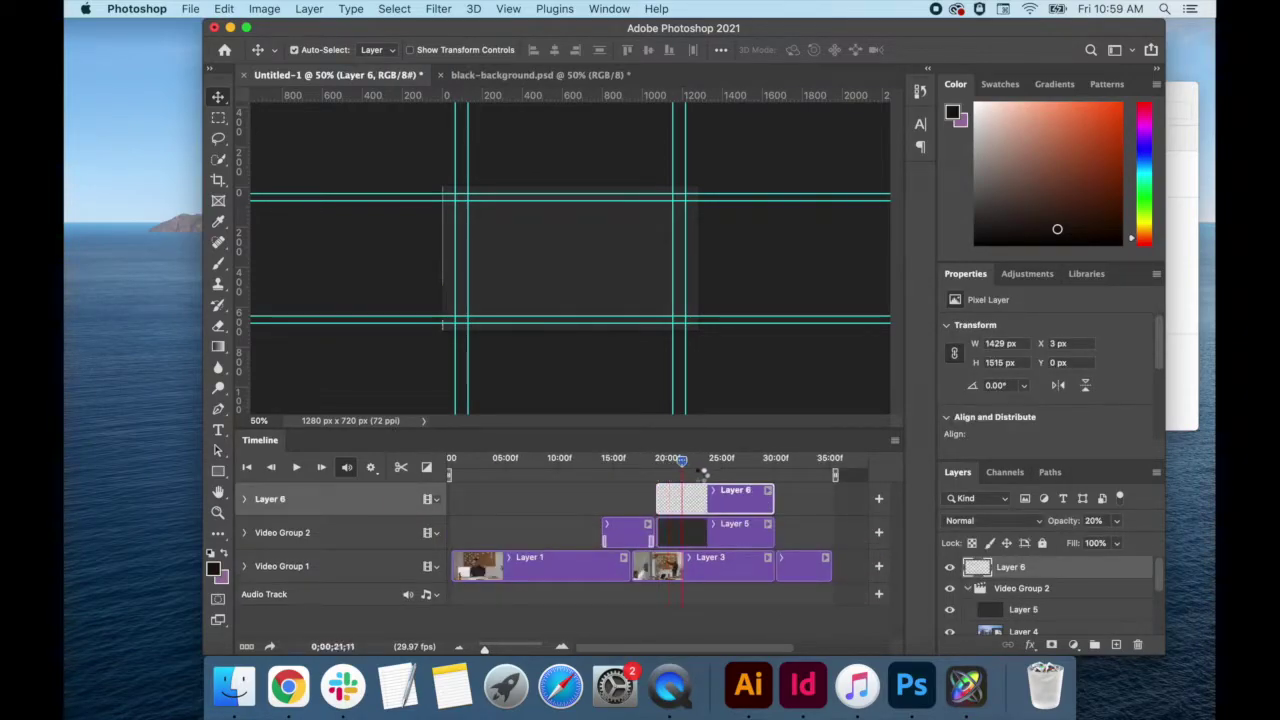
- Scale Layers 5 and 6 together so the overlays cover the frame
left_click(768, 524, "shift")
key("super+t")
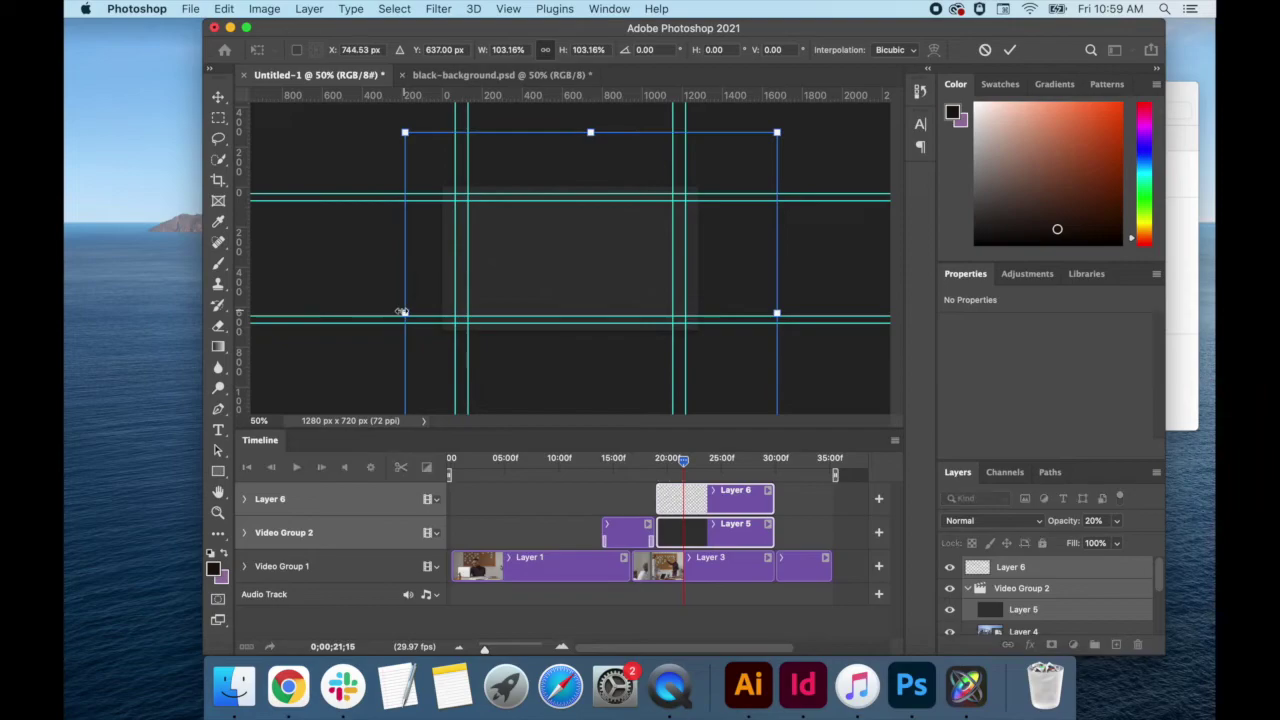
key("Return")
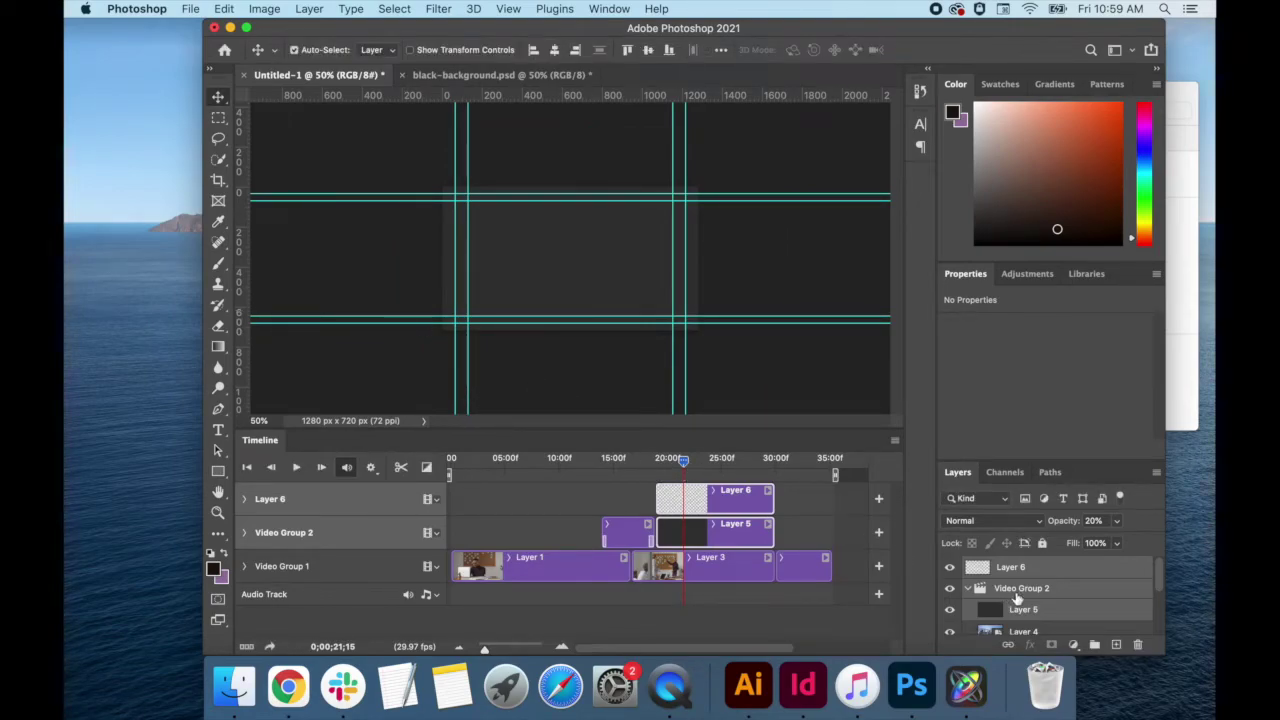
- Lower Layer 5's opacity so the office footage shows through
left_click(1064, 615)
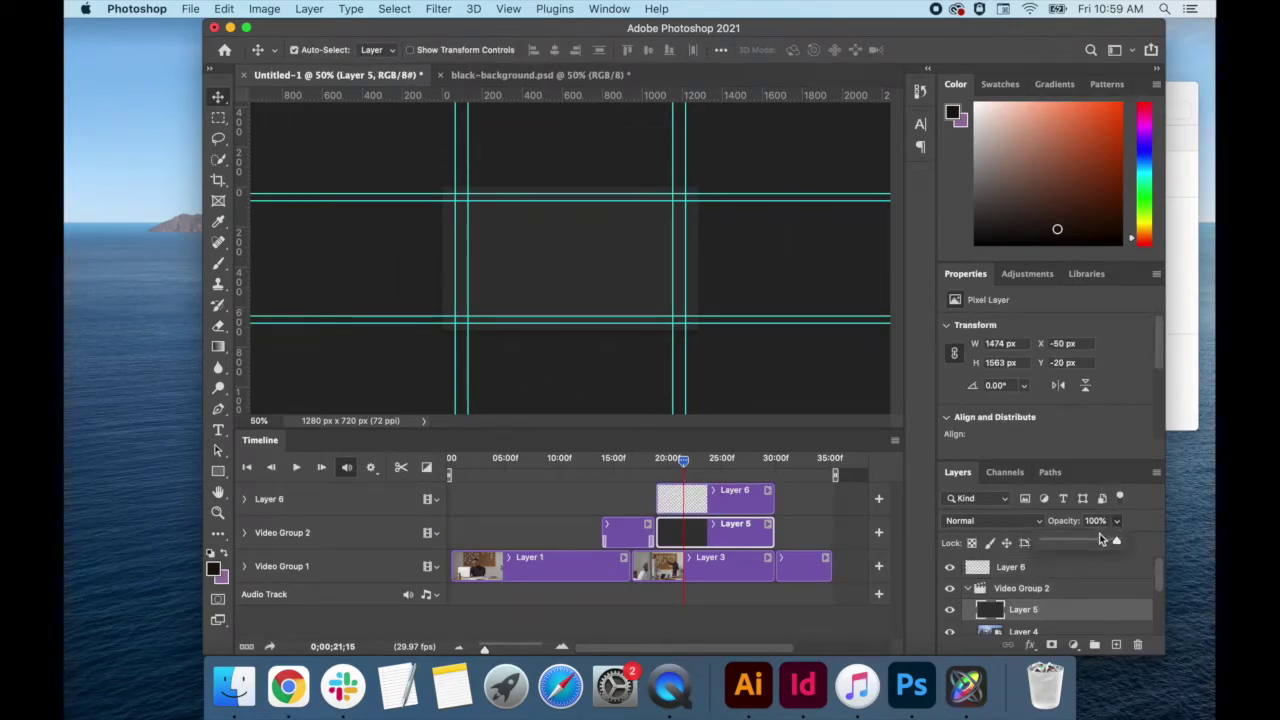
left_click_drag(1097, 540, 1083, 543)
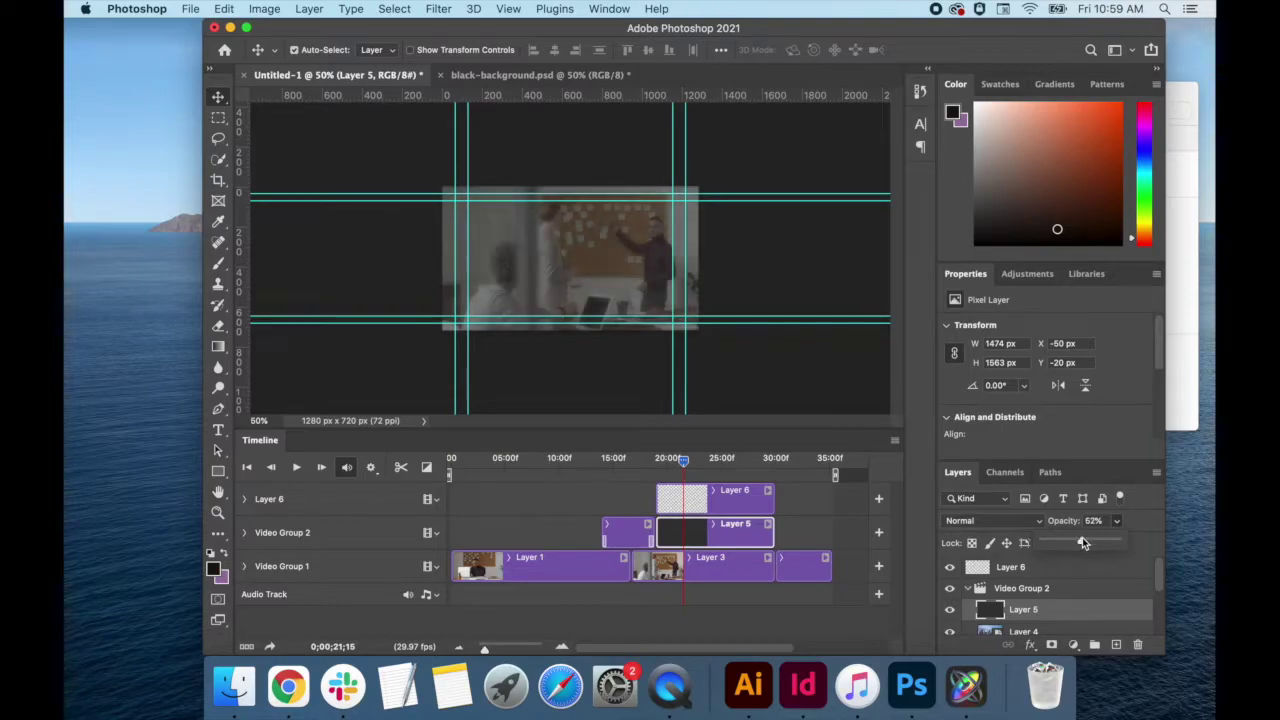
left_click(1068, 569)
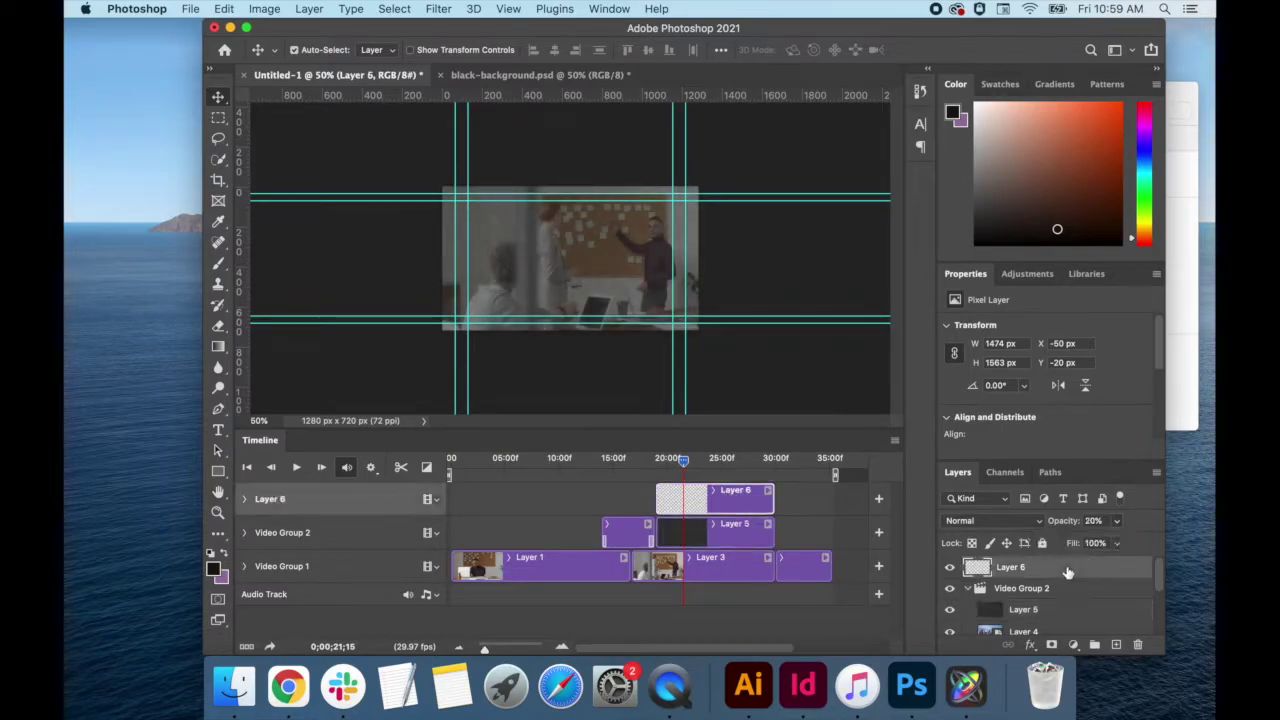
left_click(750, 458)
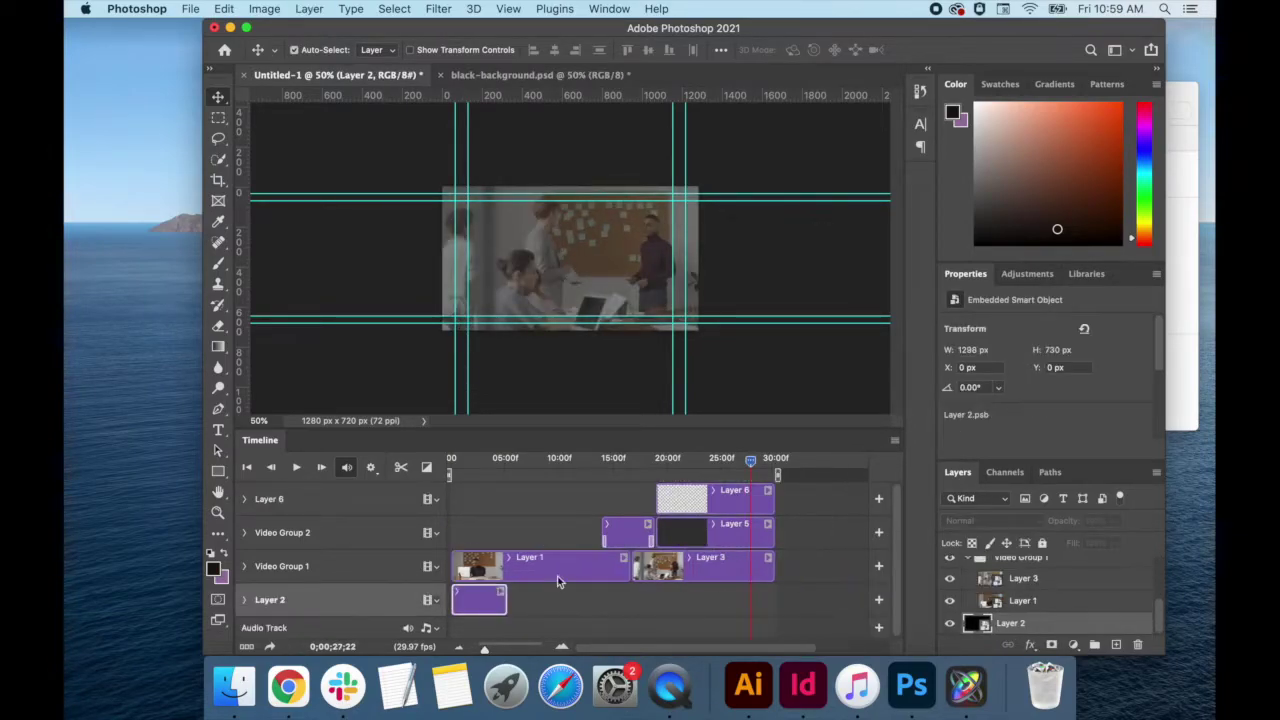
- Move the Layer 2 logo clip after the footage and fade out Layer 6's clip end
left_click_drag(756, 604, 771, 603)
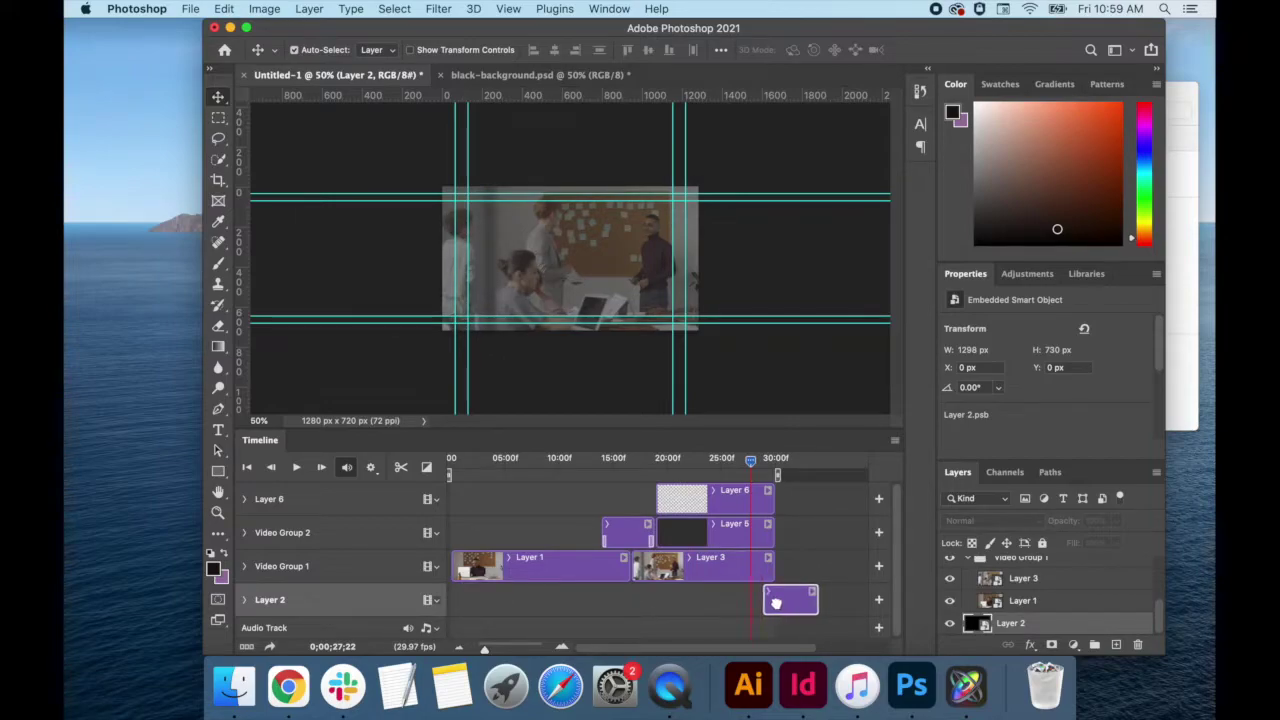
left_click(426, 467)
left_click_drag(453, 325, 762, 500)
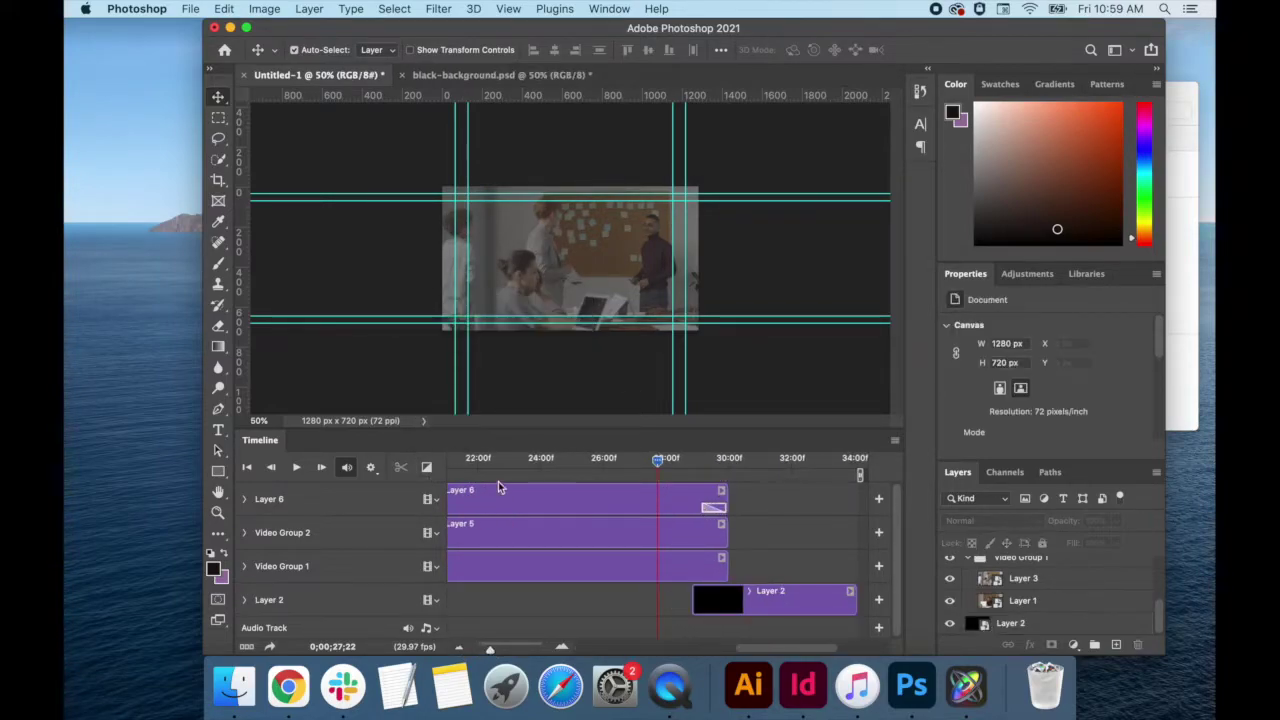
- Set the fade duration to 0.7 s and fade out the end of Video Group 1
left_click(426, 467)
double_click(437, 441)
type("0.7")
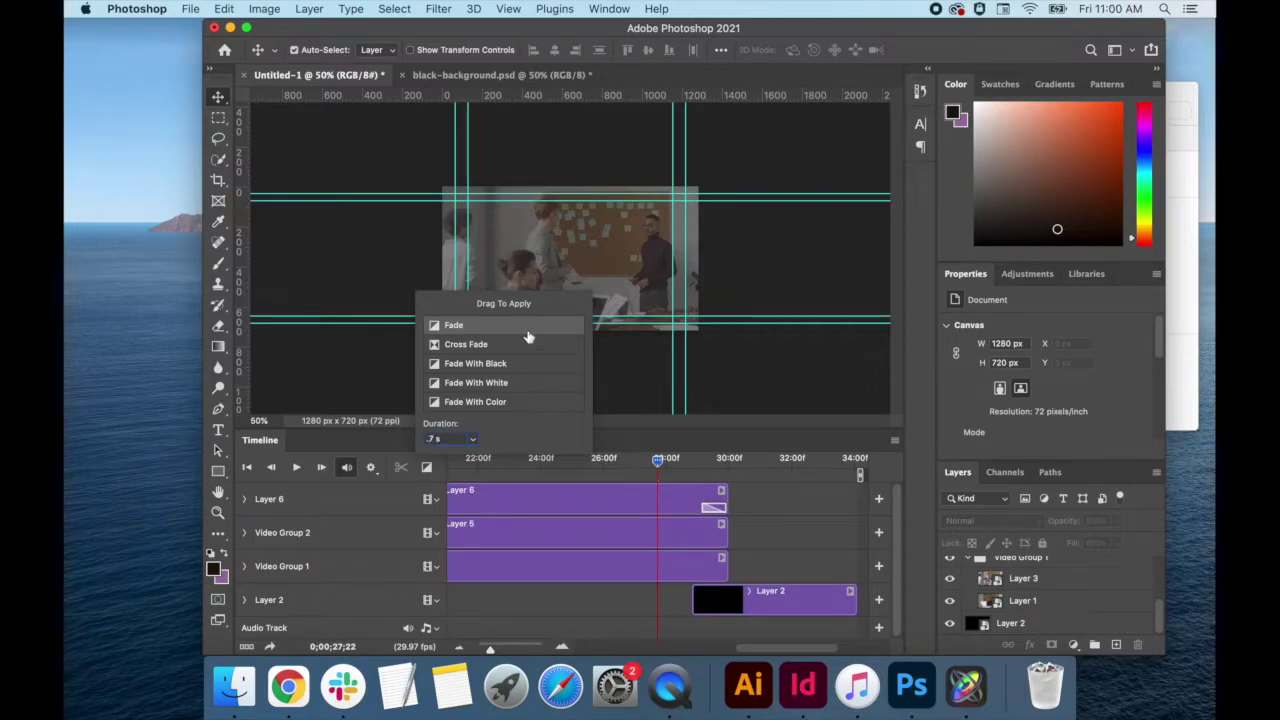
key("Return")
left_click_drag(719, 571, 719, 571)
- Scrub to the end of the timeline to preview the logo outro
left_click(426, 467)
left_click(679, 461)
left_click_drag(701, 465, 816, 462)
scroll(783, 489, "down", 5)
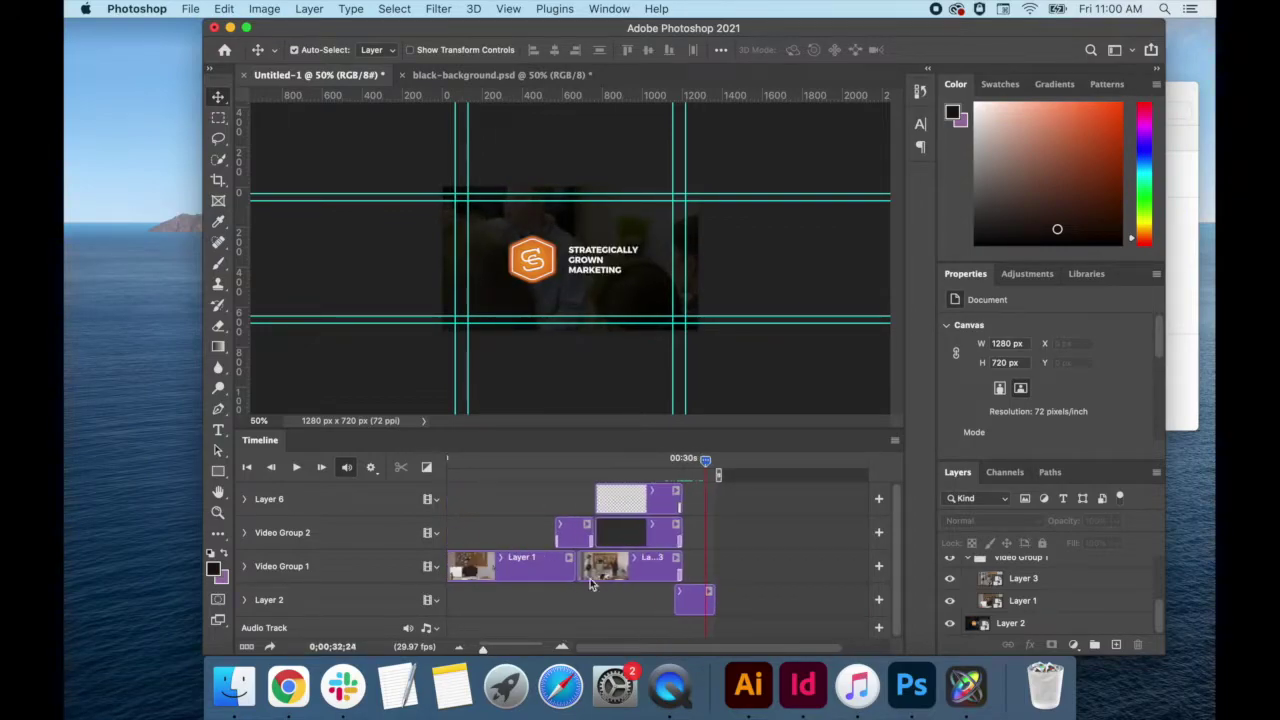
left_click(507, 460)
left_click(218, 346)
- Draw a dark rectangle across the lower frame and move its clip into Video Group 2
left_click(221, 472)
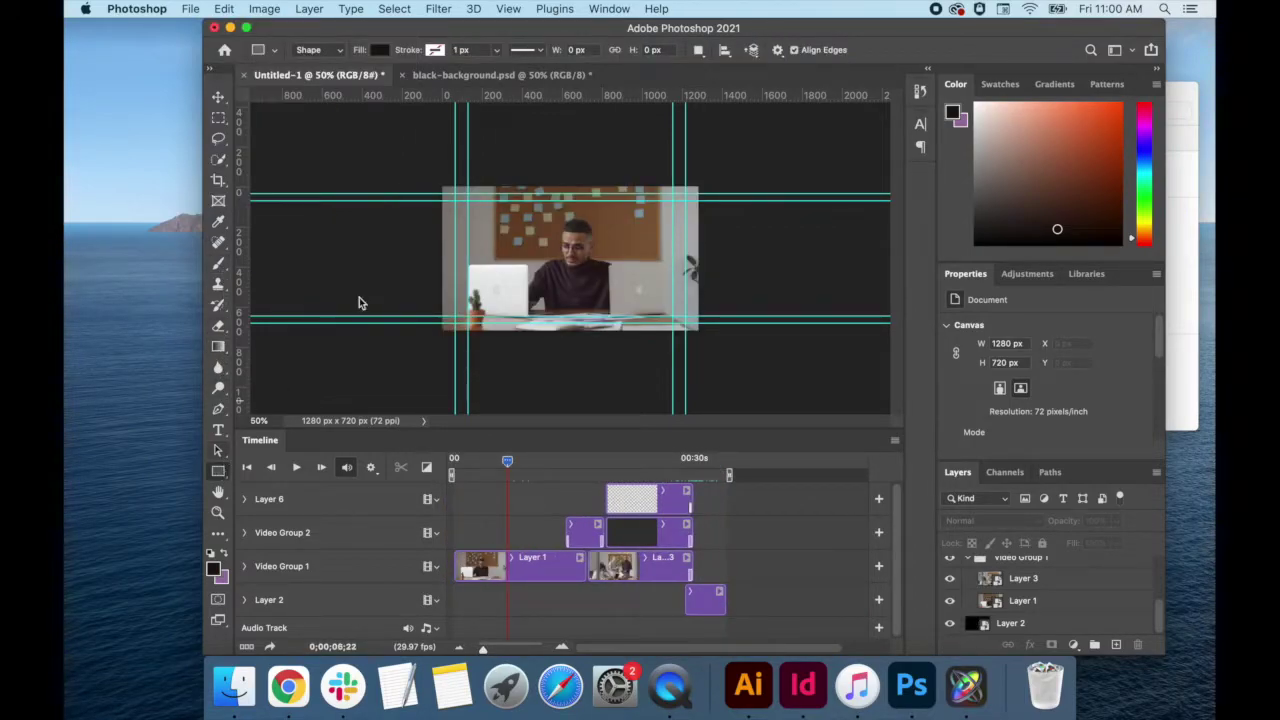
left_click_drag(424, 291, 737, 371)
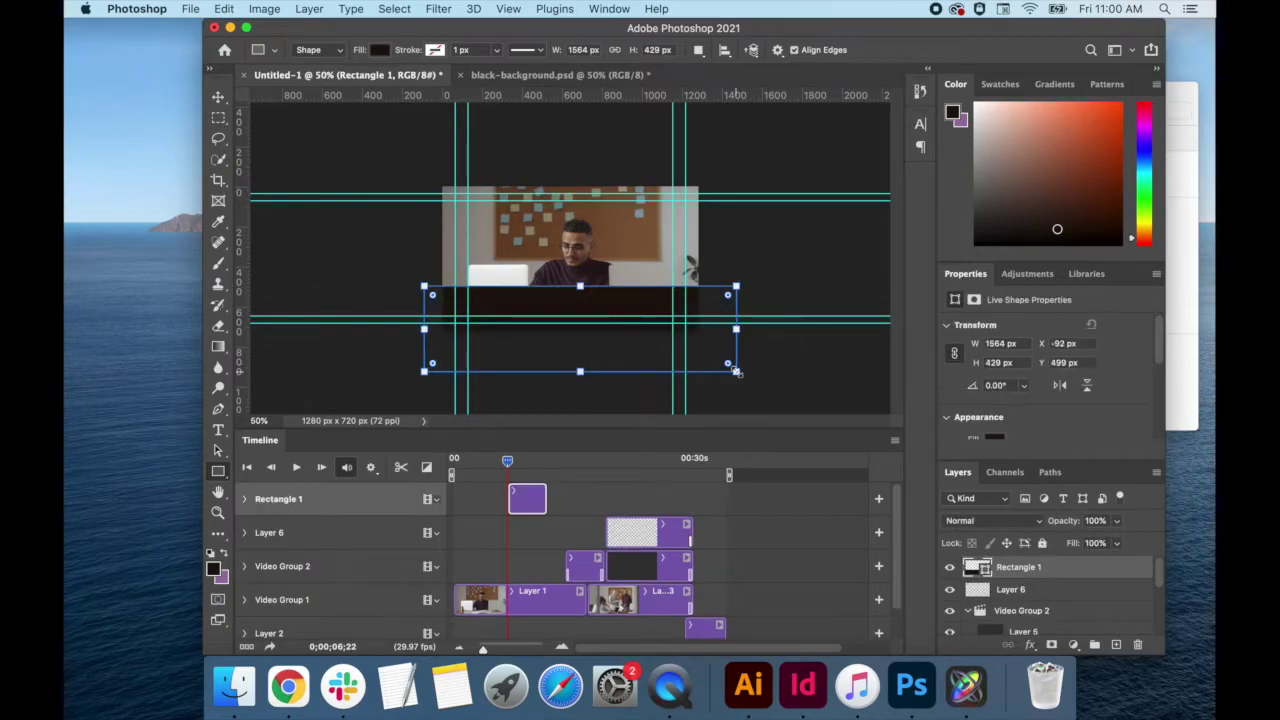
left_click(218, 97)
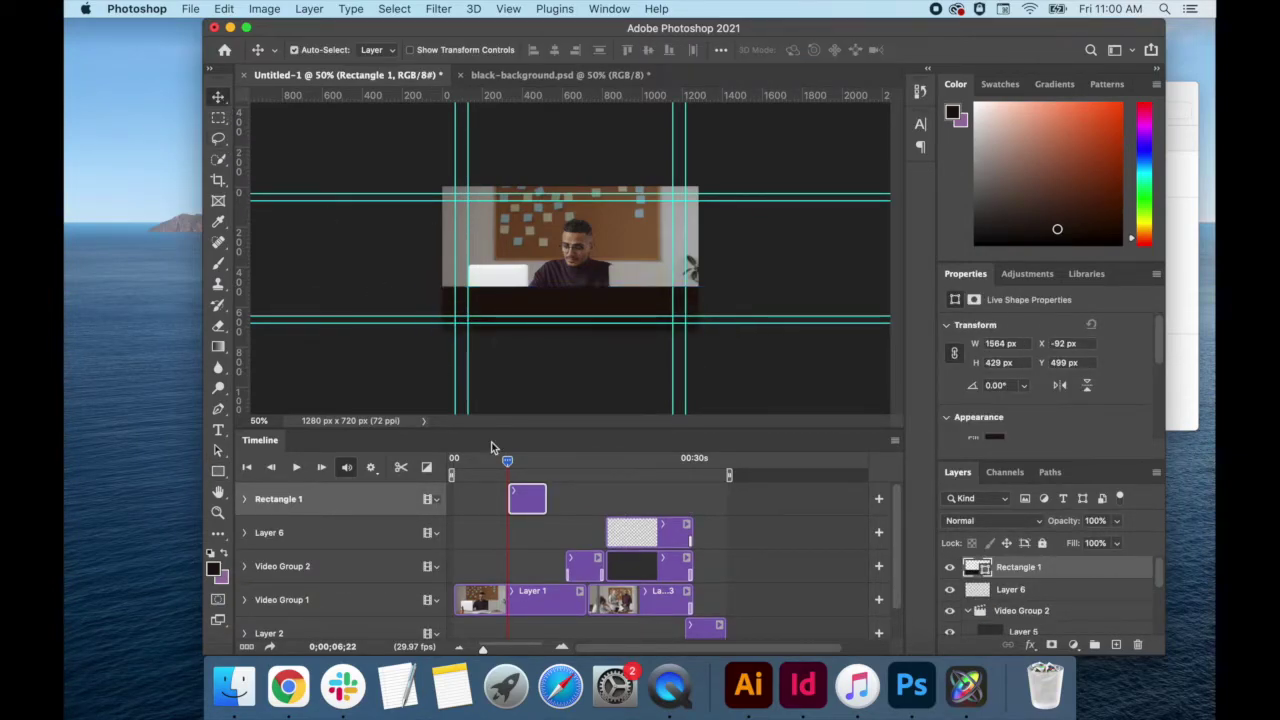
left_click_drag(528, 498, 505, 530)
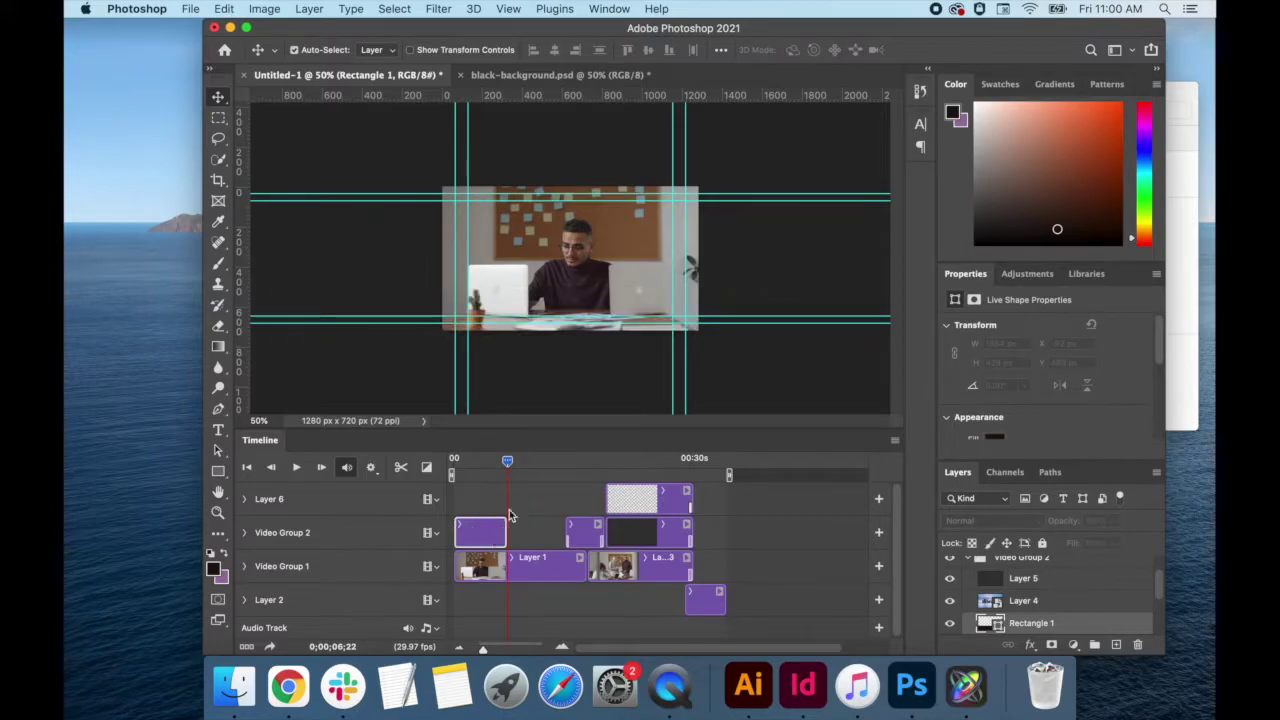
left_click_drag(499, 468, 478, 465)
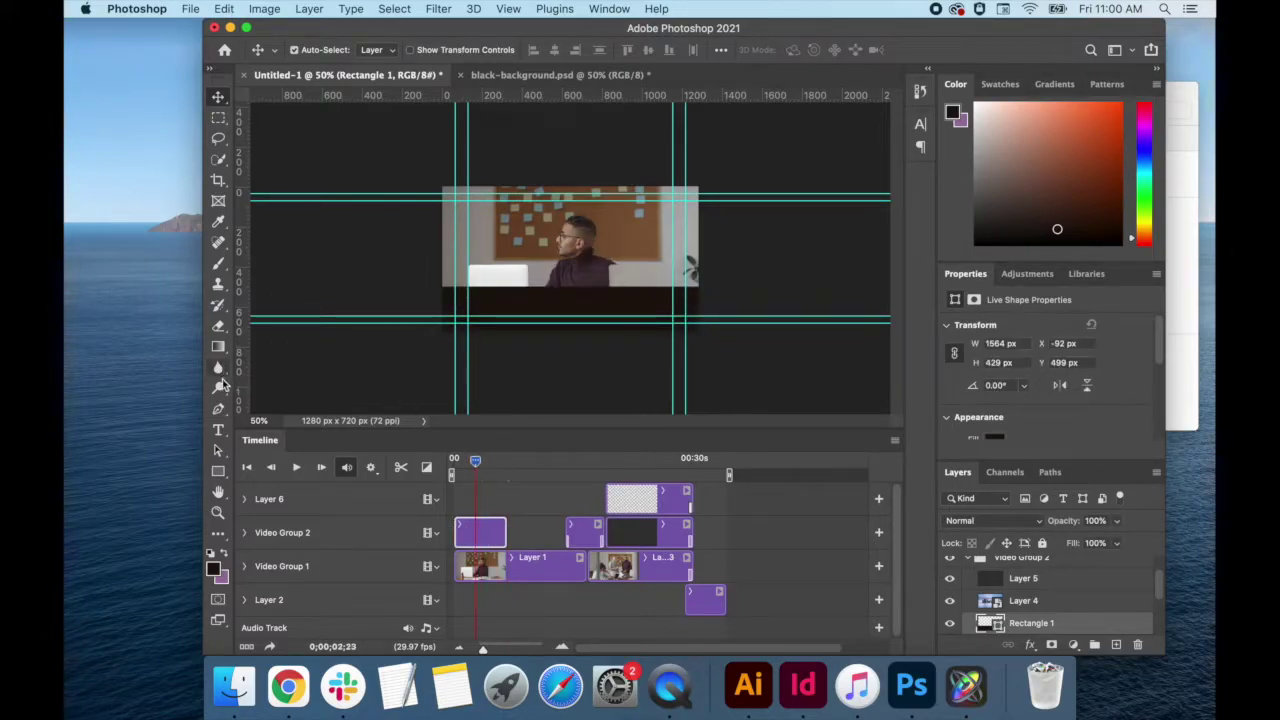
left_click(218, 429)
- Add a placeholder text layer and move its clip onto its own track
left_click(484, 304)
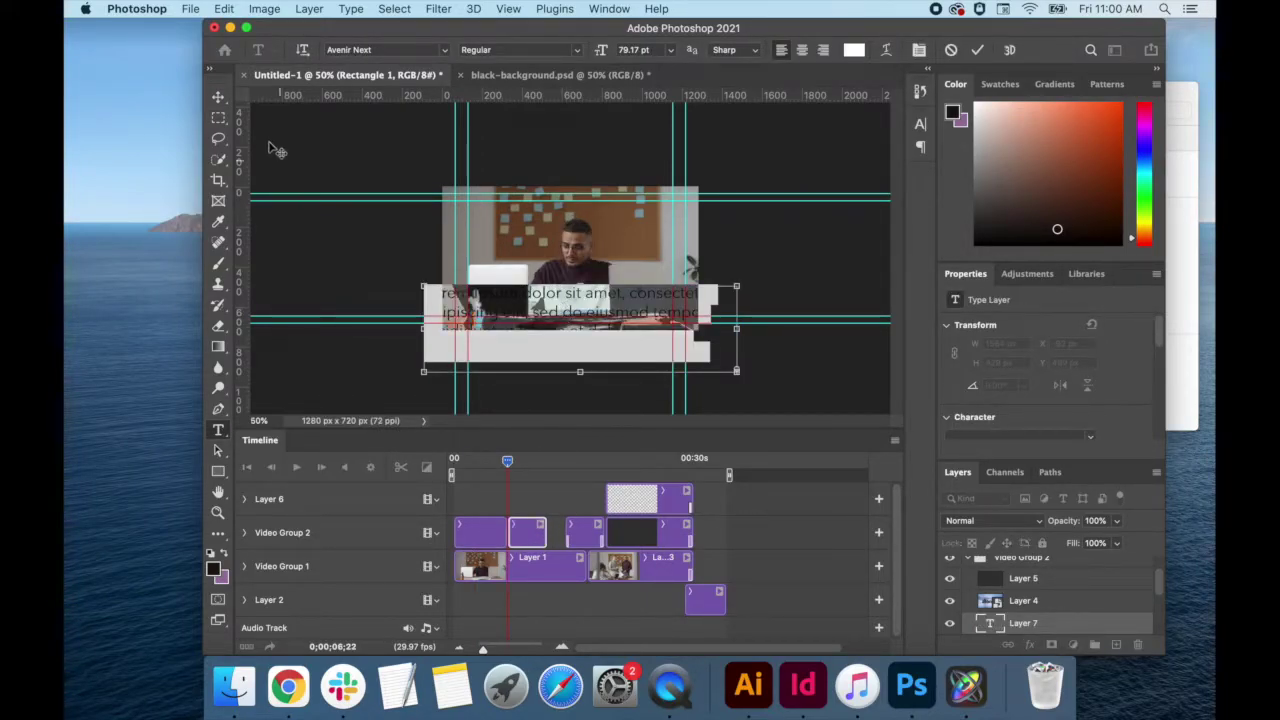
left_click(218, 97)
left_click_drag(528, 532, 474, 505)
left_click_drag(508, 464, 477, 462)
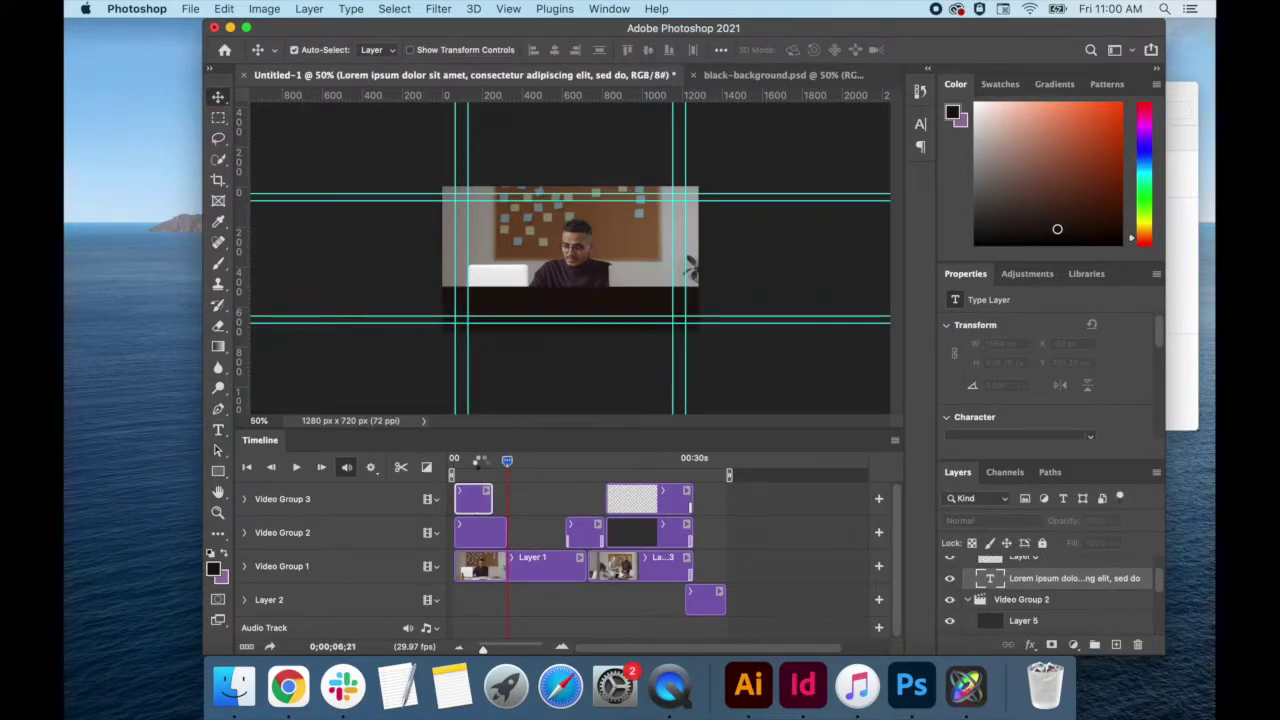
- Replace the placeholder text with "This is a video!"
double_click(560, 298)
key("ctrl+a")
key("BackSpace")
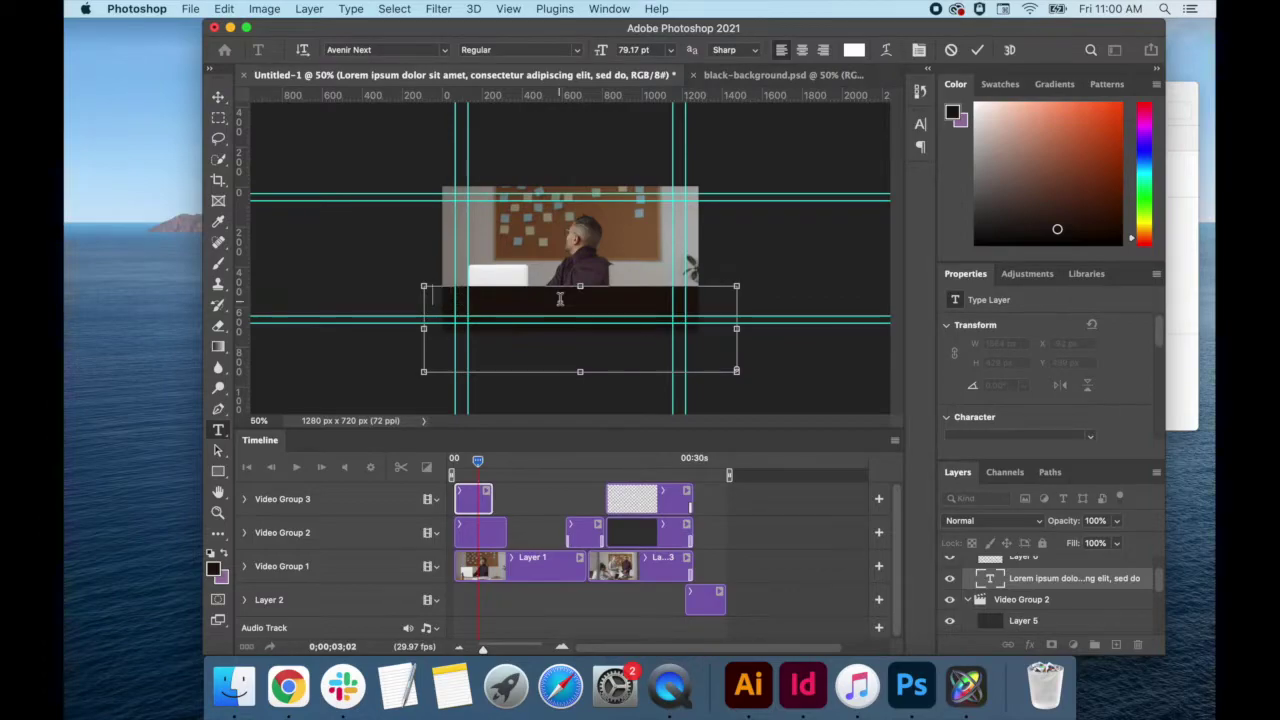
type("This is a video!")
key("super+Return")
key("v")
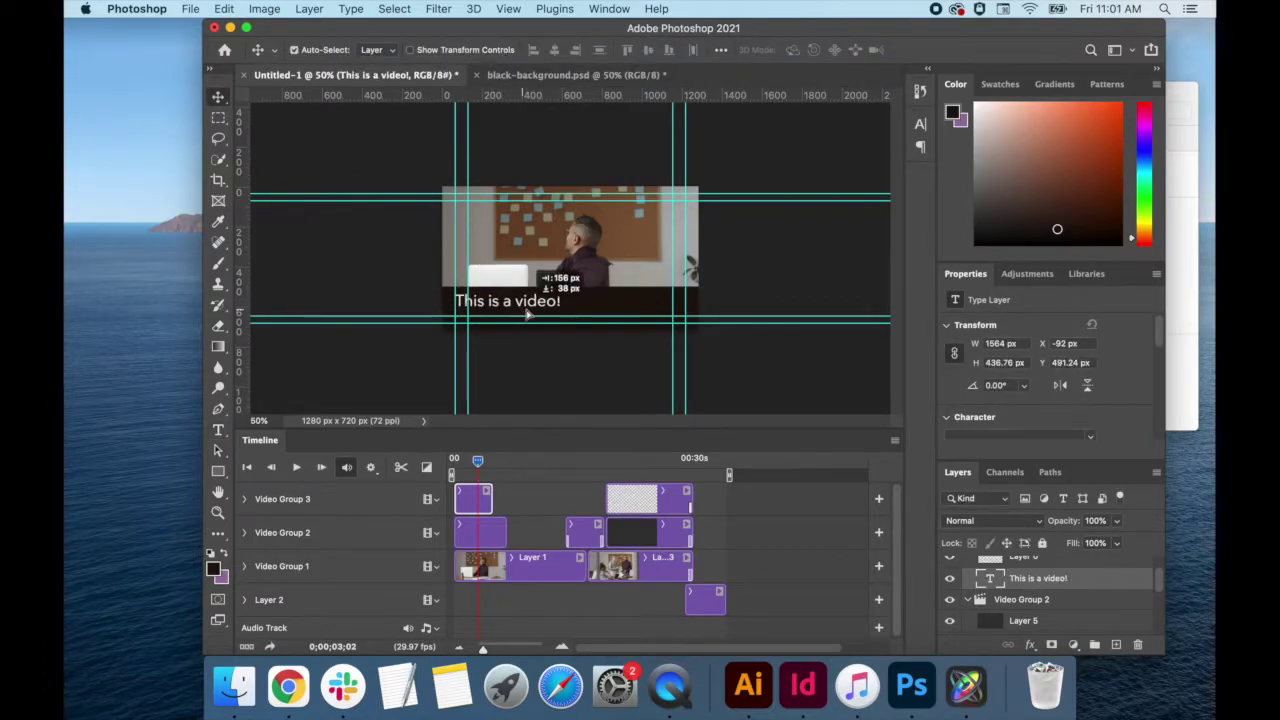
- Enlarge the caption and position it on the dark bar
key("super+1")
key("super+t")
left_click_drag(652, 346, 565, 360)
key("Return")
- Set the caption font to Helvetica Neue Medium Italic
double_click(565, 352)
left_click(446, 49)
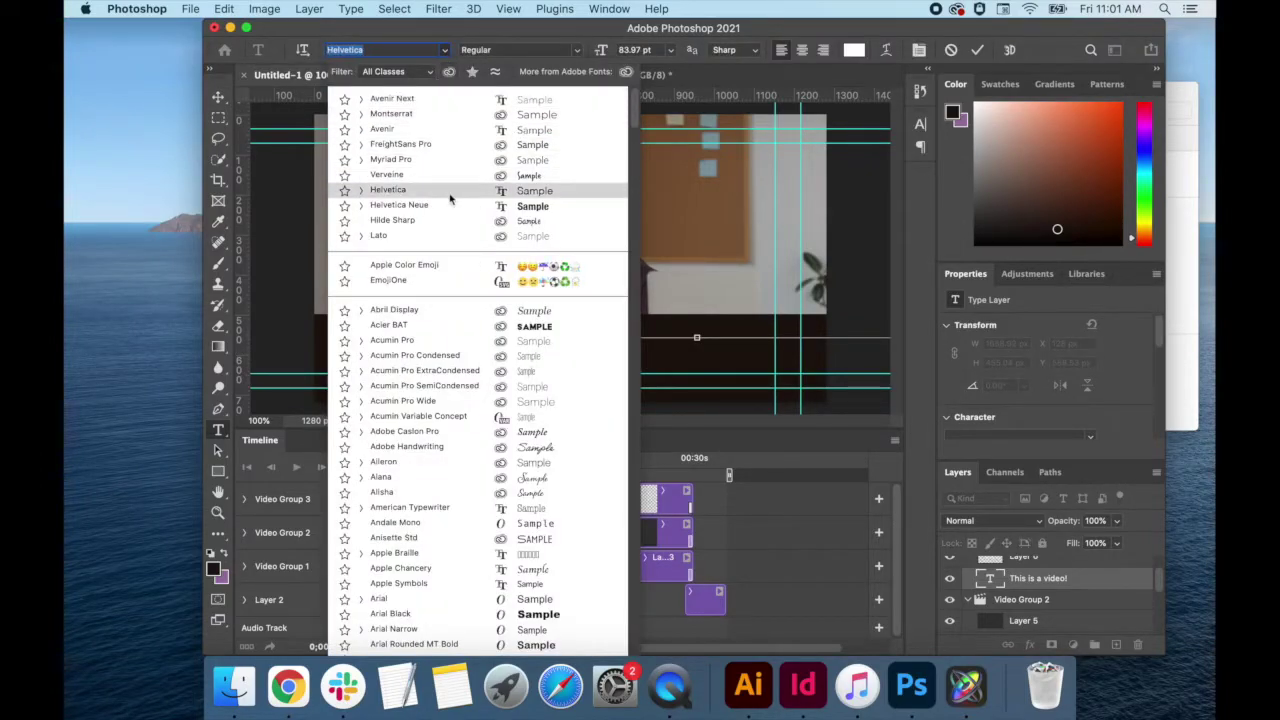
left_click(380, 192)
left_click(520, 49)
left_click(532, 176)
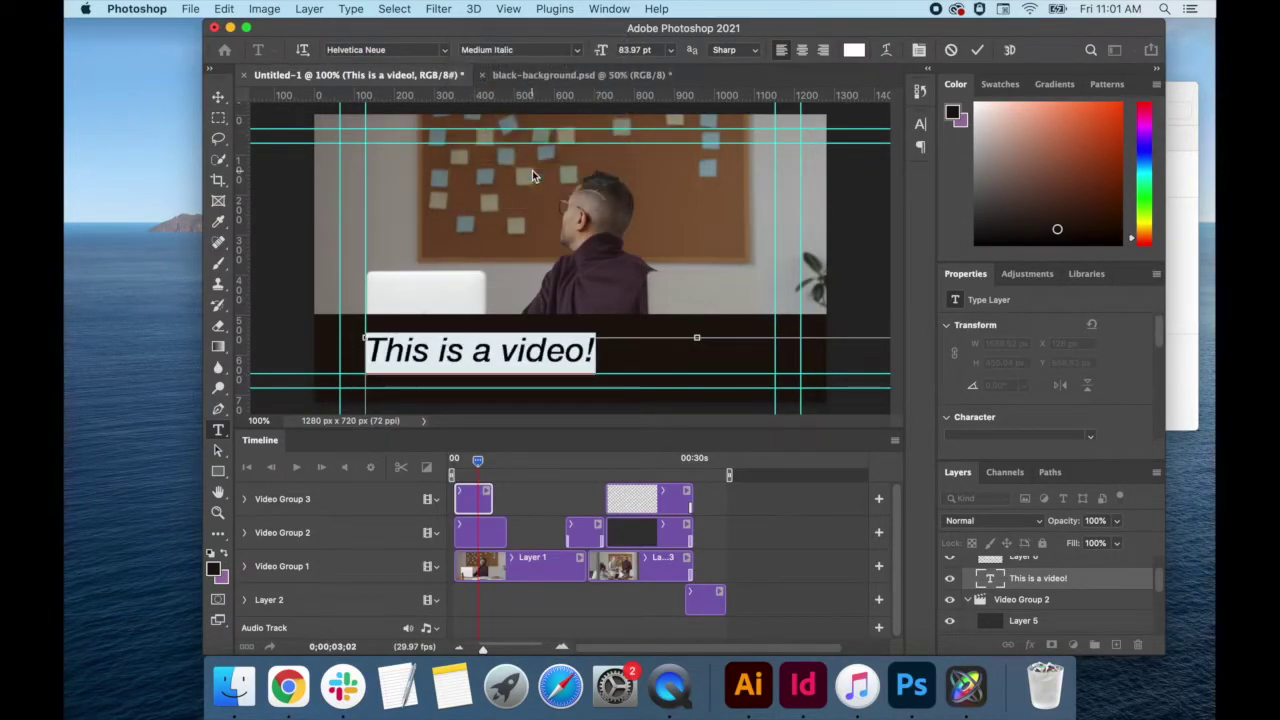
left_click(218, 96)
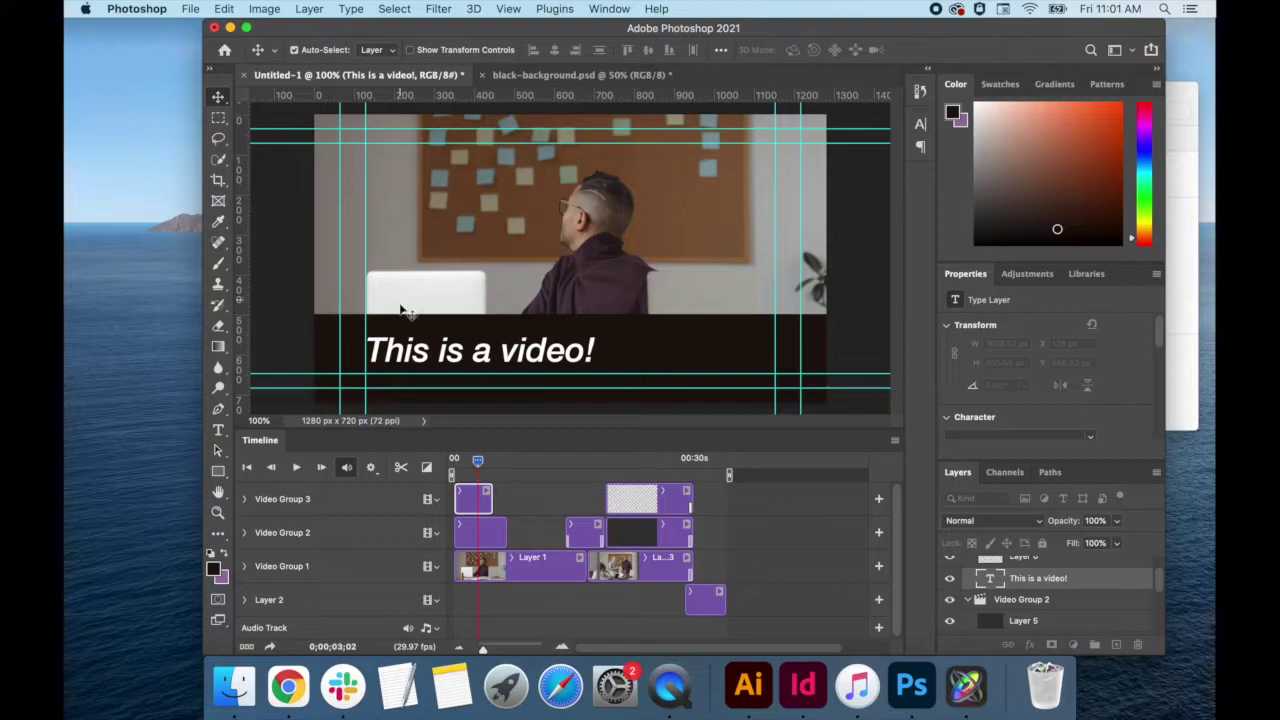
- Fade in the caption clip's start, shorten the dark bar clip, and fade out its end
left_click(425, 468)
left_click_drag(483, 330, 492, 533)
left_click(426, 468)
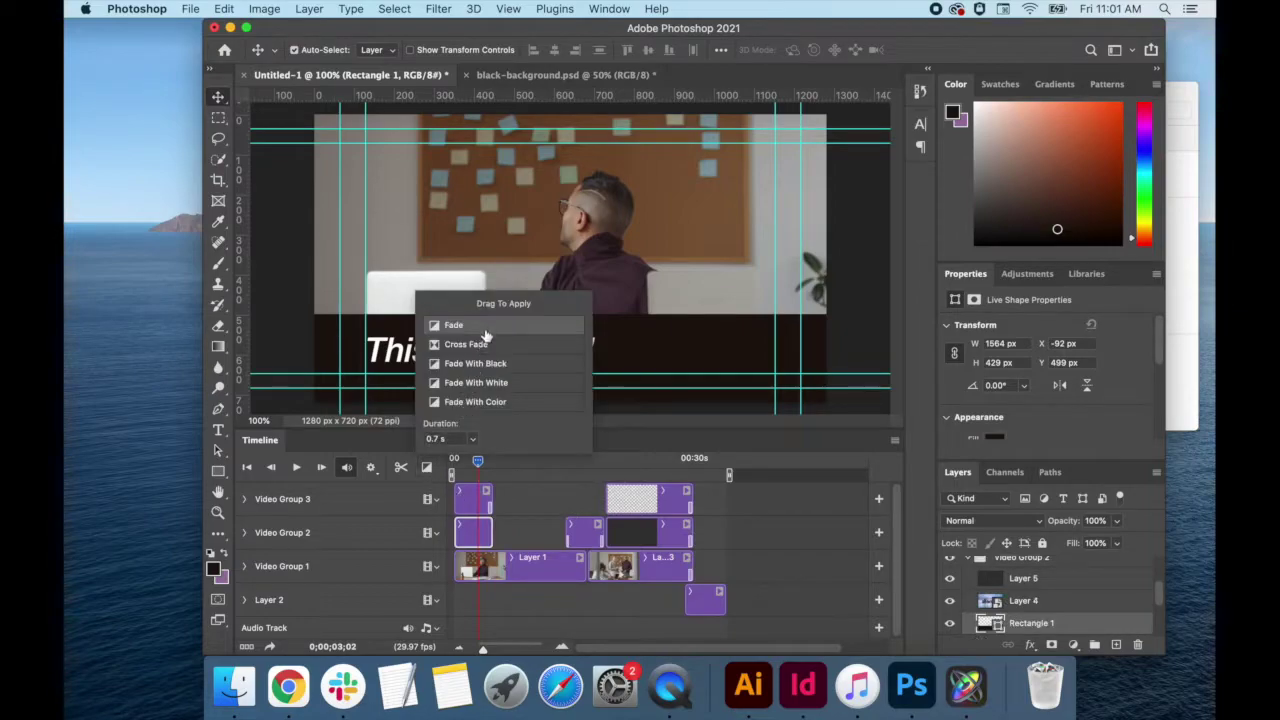
left_click_drag(485, 335, 484, 538)
left_click(516, 512)
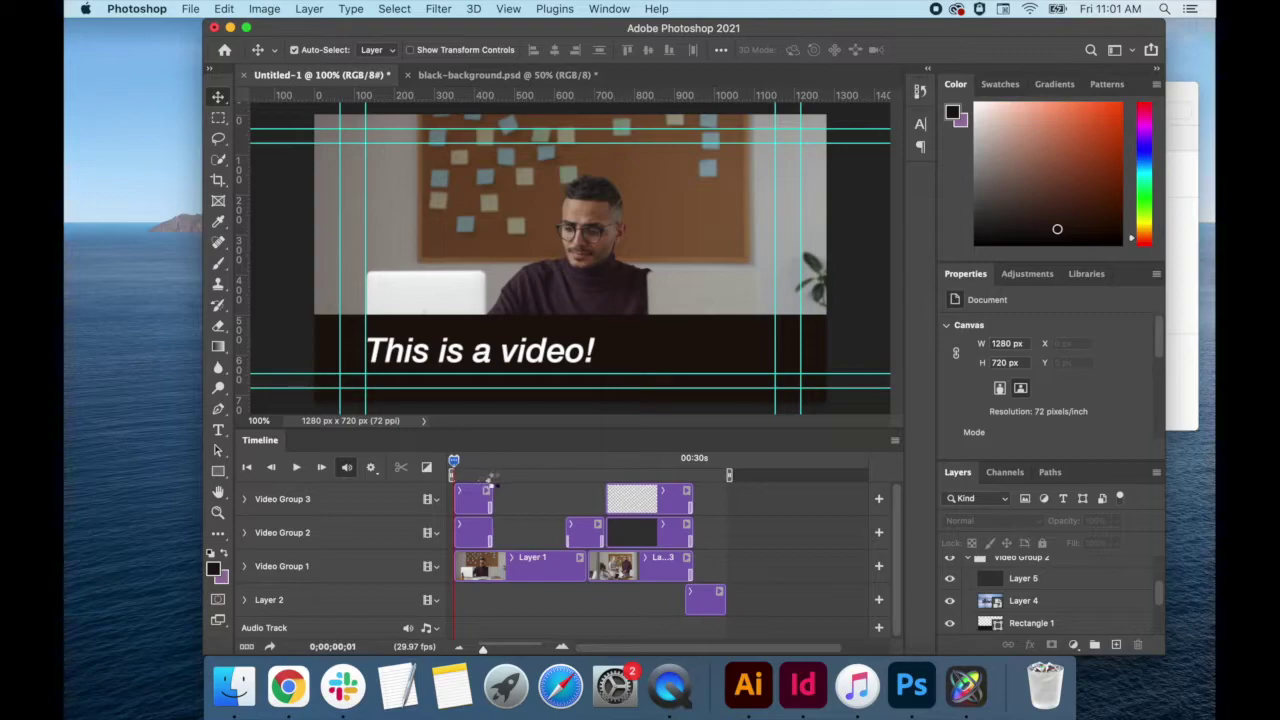
left_click_drag(505, 480, 581, 480)
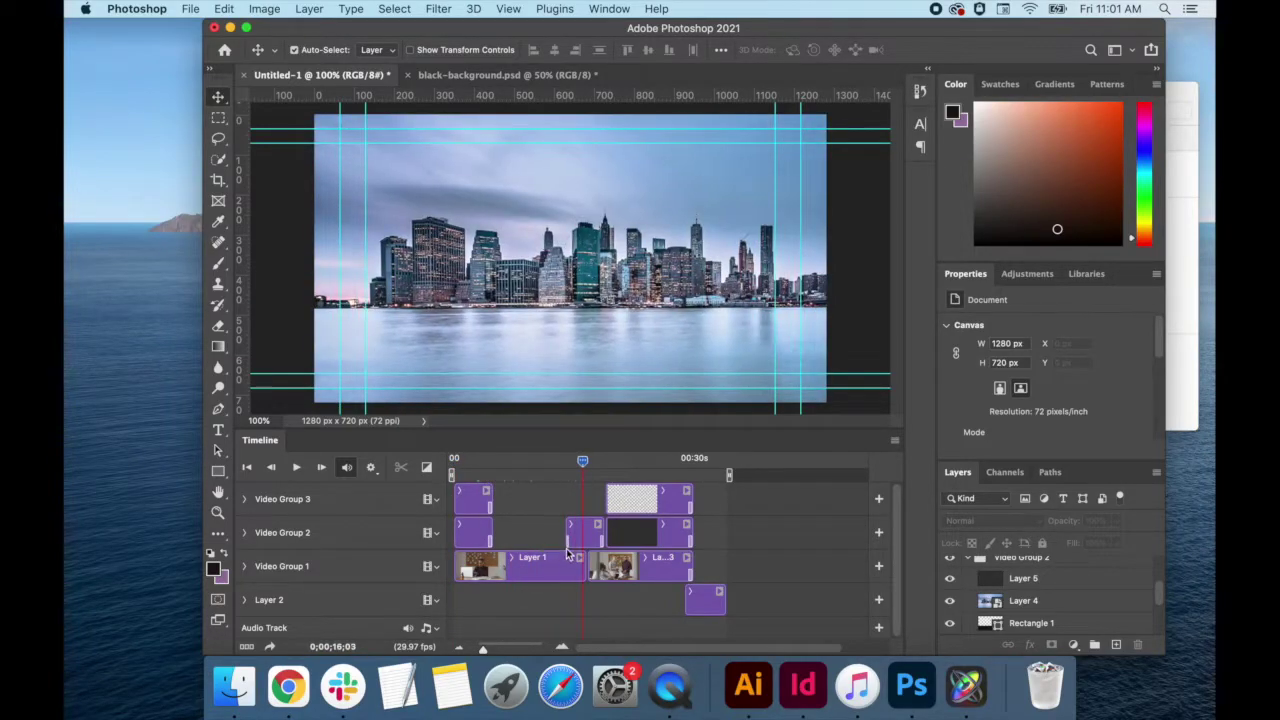
- Trim the end of the first talking-head Layer 1 clip shorter
left_click(564, 532)
left_click_drag(563, 530, 566, 530)
left_click(549, 470)
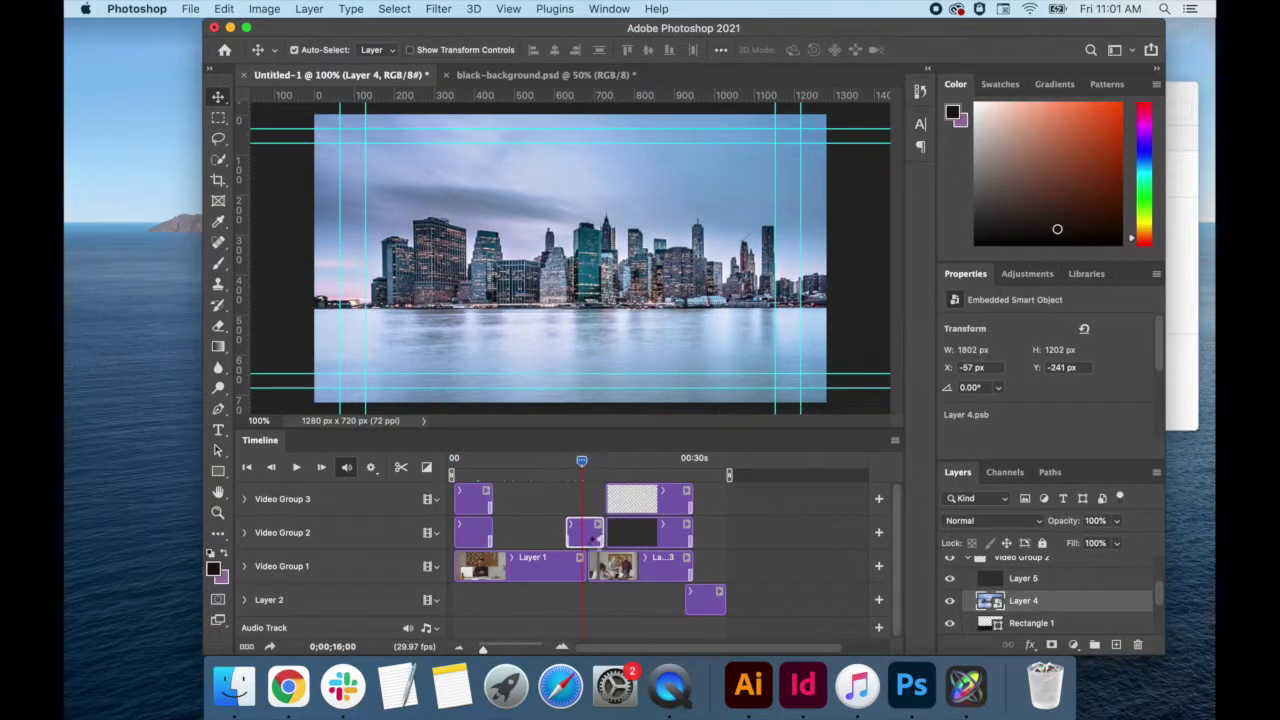
left_click(457, 566)
left_click_drag(583, 566, 559, 532)
- Slide the Layer 6 clip earlier and adjust the Layer 3 clip's end to close the gap
left_click(625, 532)
left_click_drag(632, 505, 606, 505)
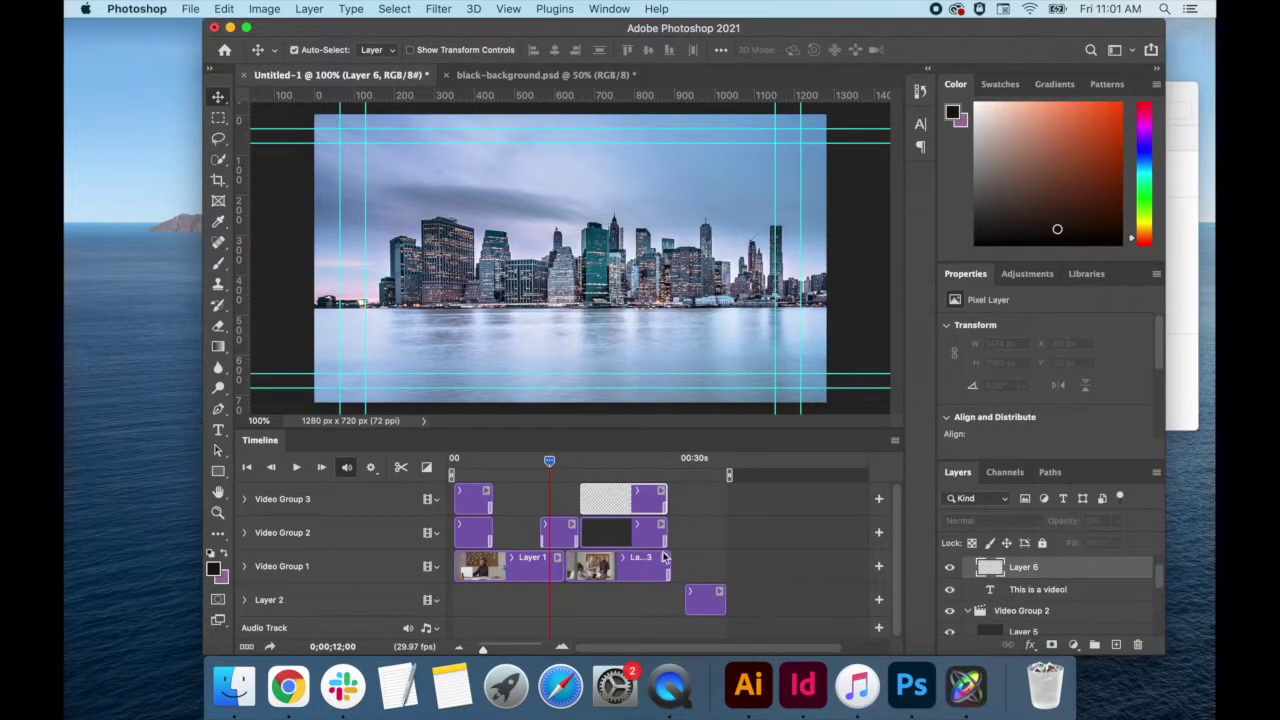
left_click_drag(669, 566, 658, 604)
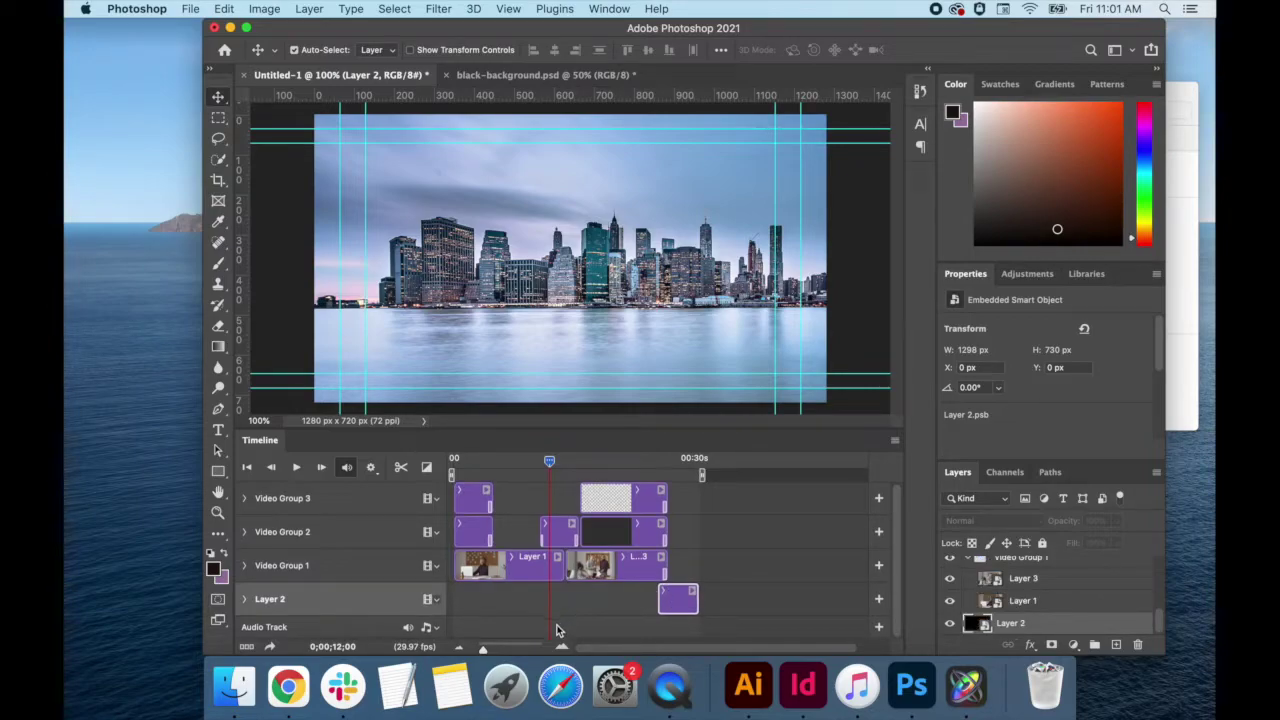
left_click(428, 630)
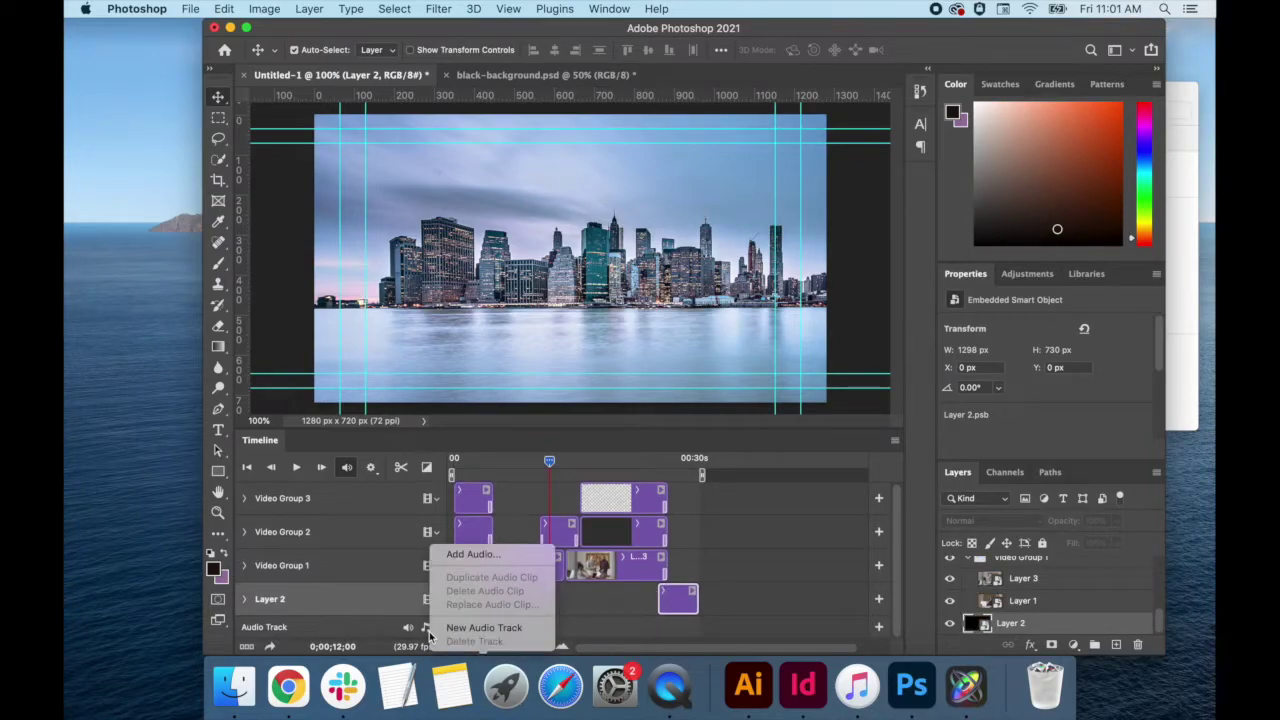
- Add Audio_PunchParade_AwayWeGo_Inst.wav from the Video Tutorial folder to the audio track
left_click(490, 557)
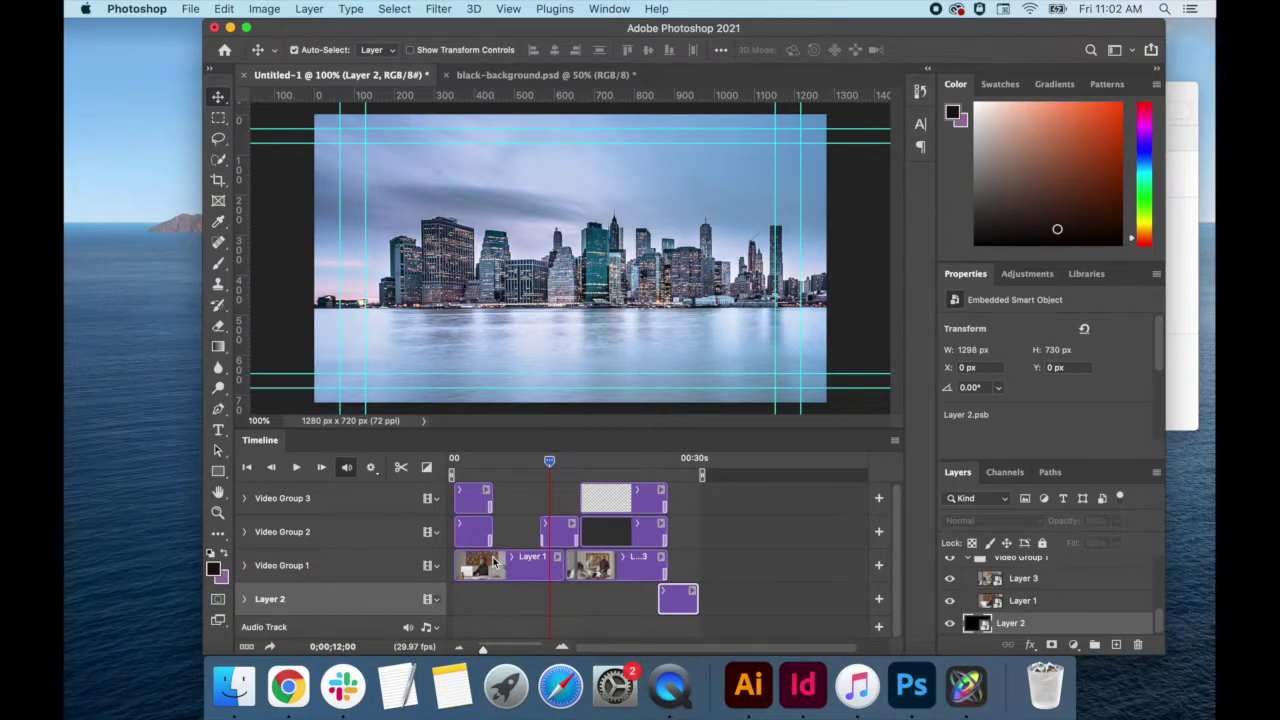
left_click(551, 144)
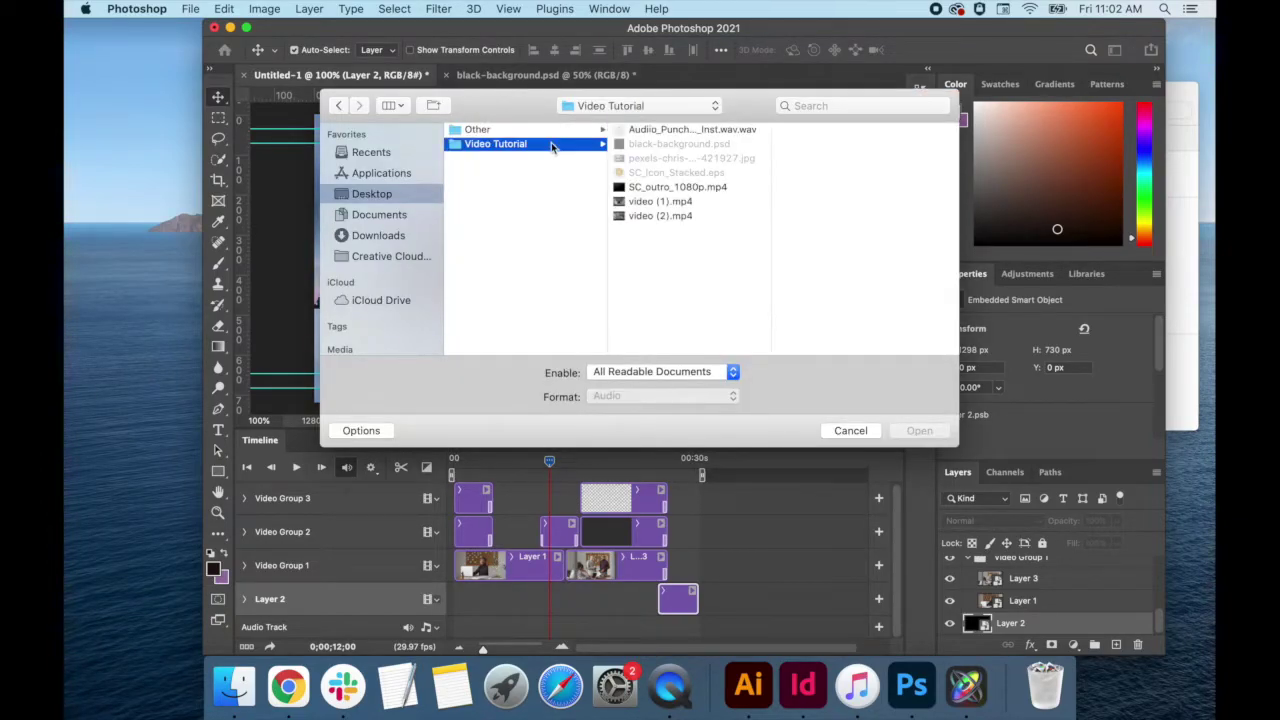
left_click(676, 131)
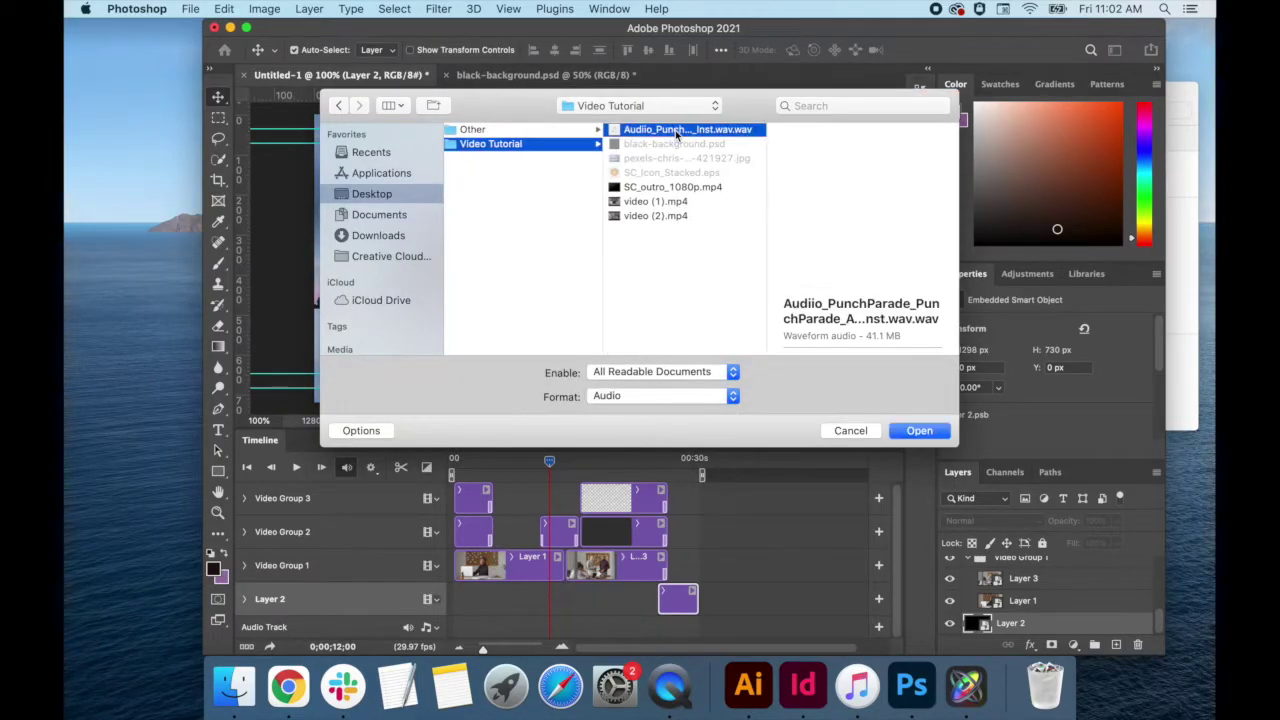
left_click(918, 431)
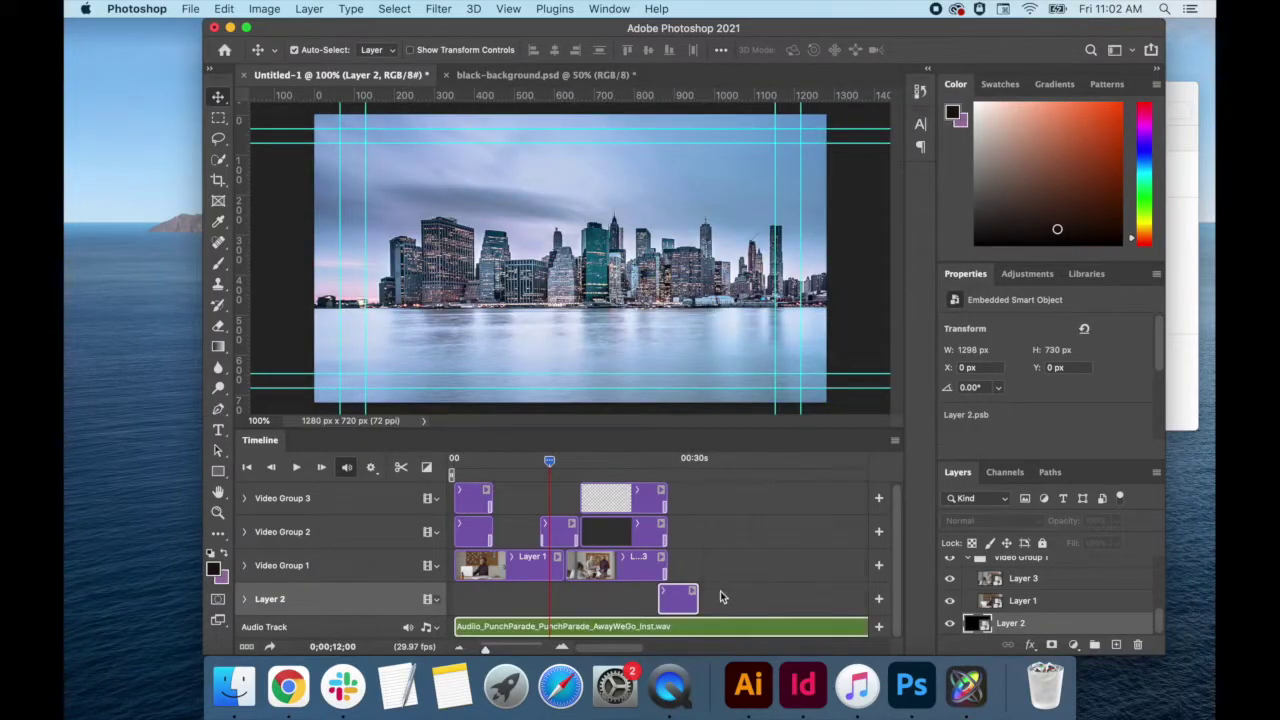
left_click_drag(484, 648, 479, 652)
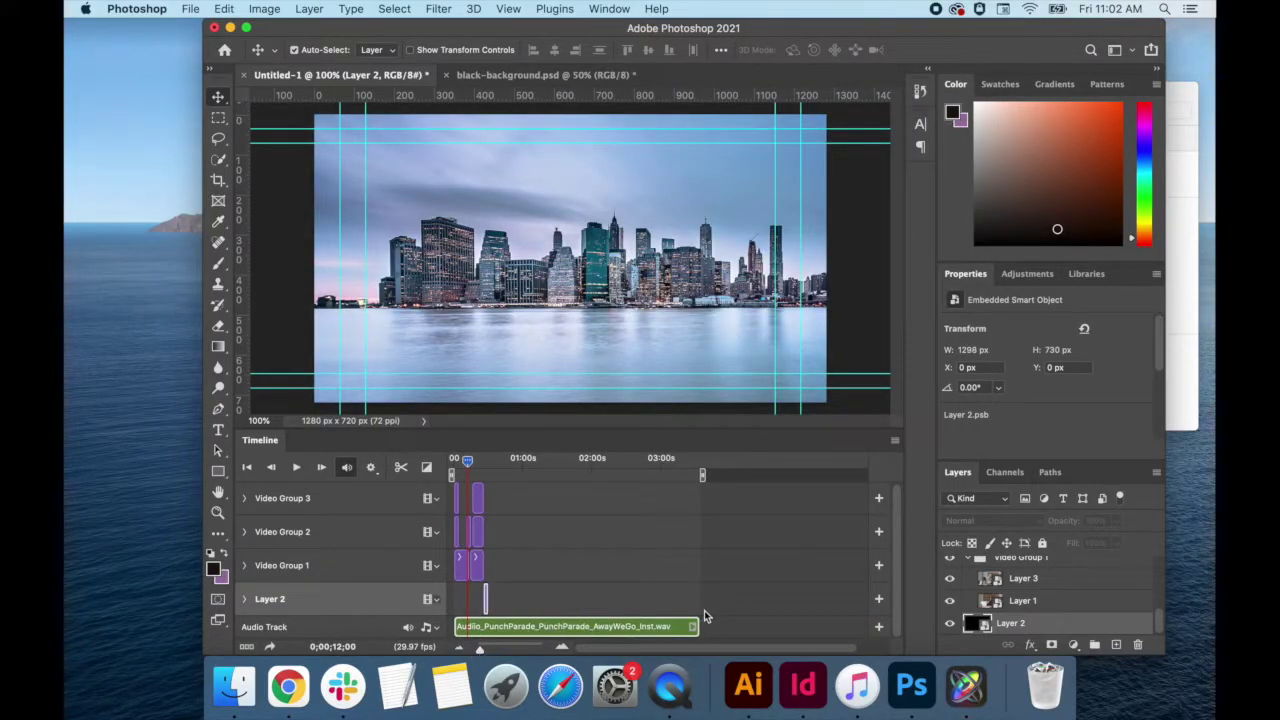
- Trim the music clip to end around 30 seconds with a 4.02 s fade-out
left_click_drag(701, 626, 491, 647)
scroll(662, 624, "right", 10)
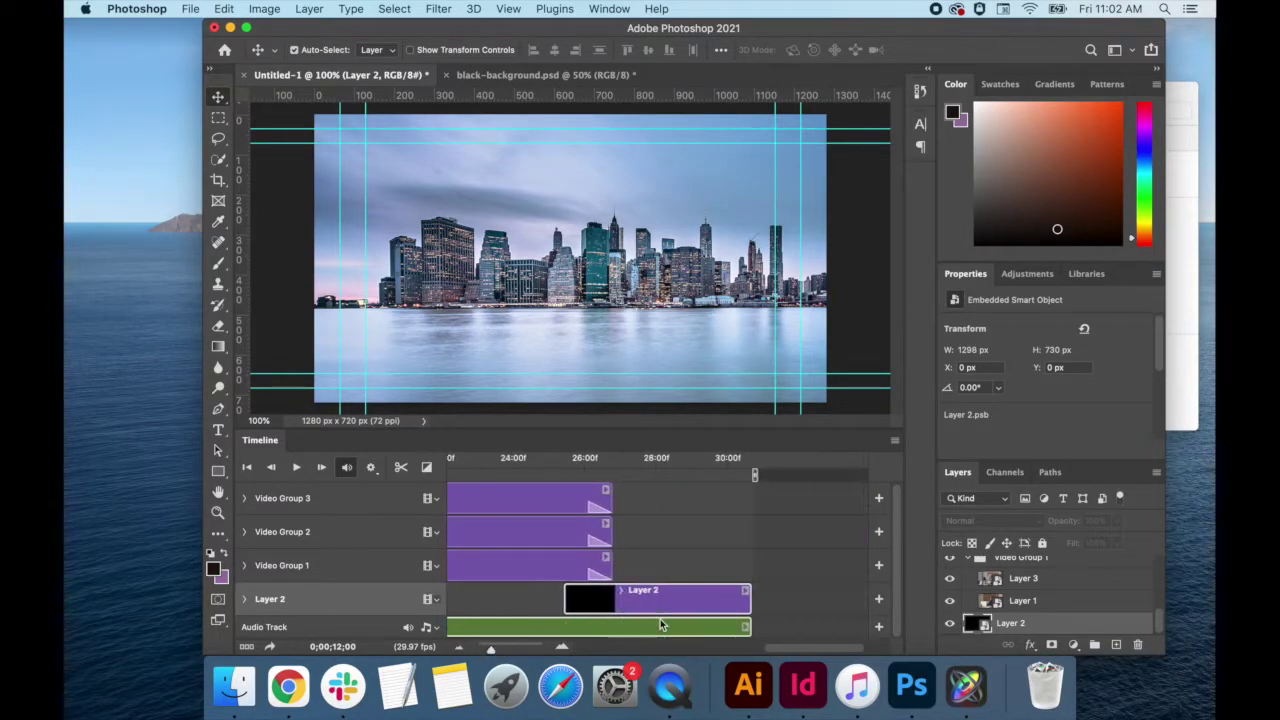
left_click(682, 627)
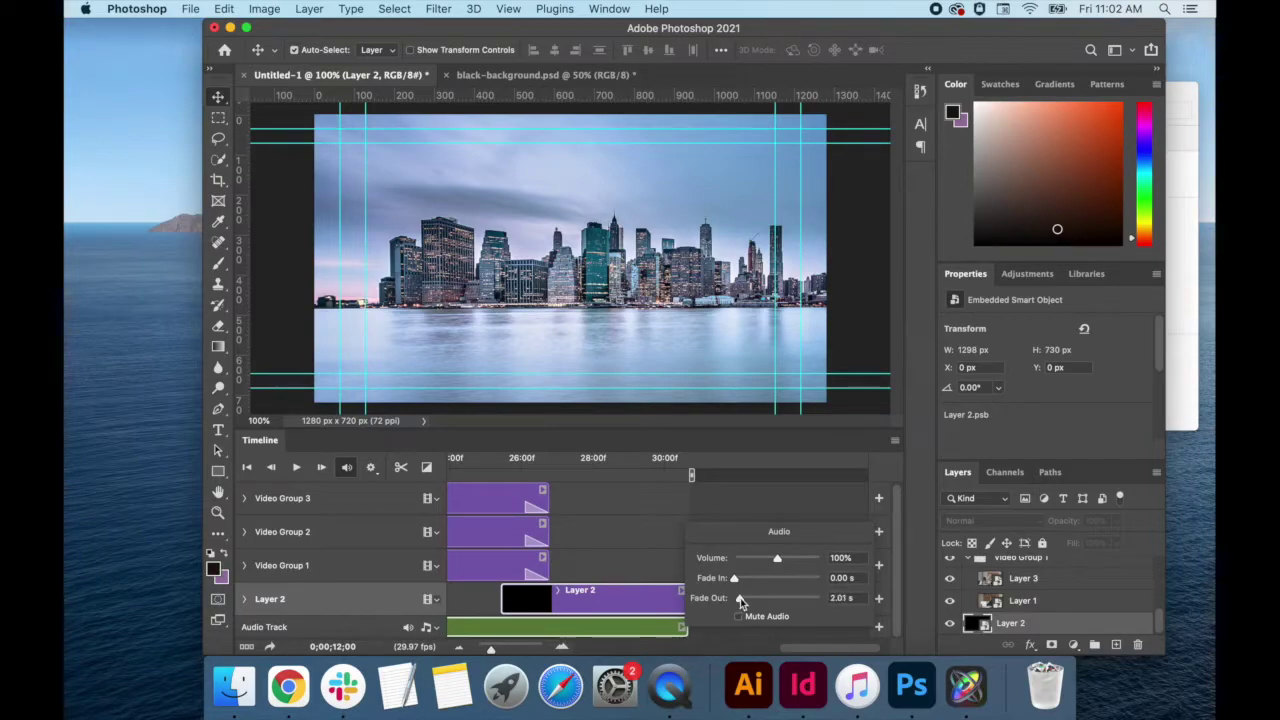
left_click_drag(740, 598, 745, 598)
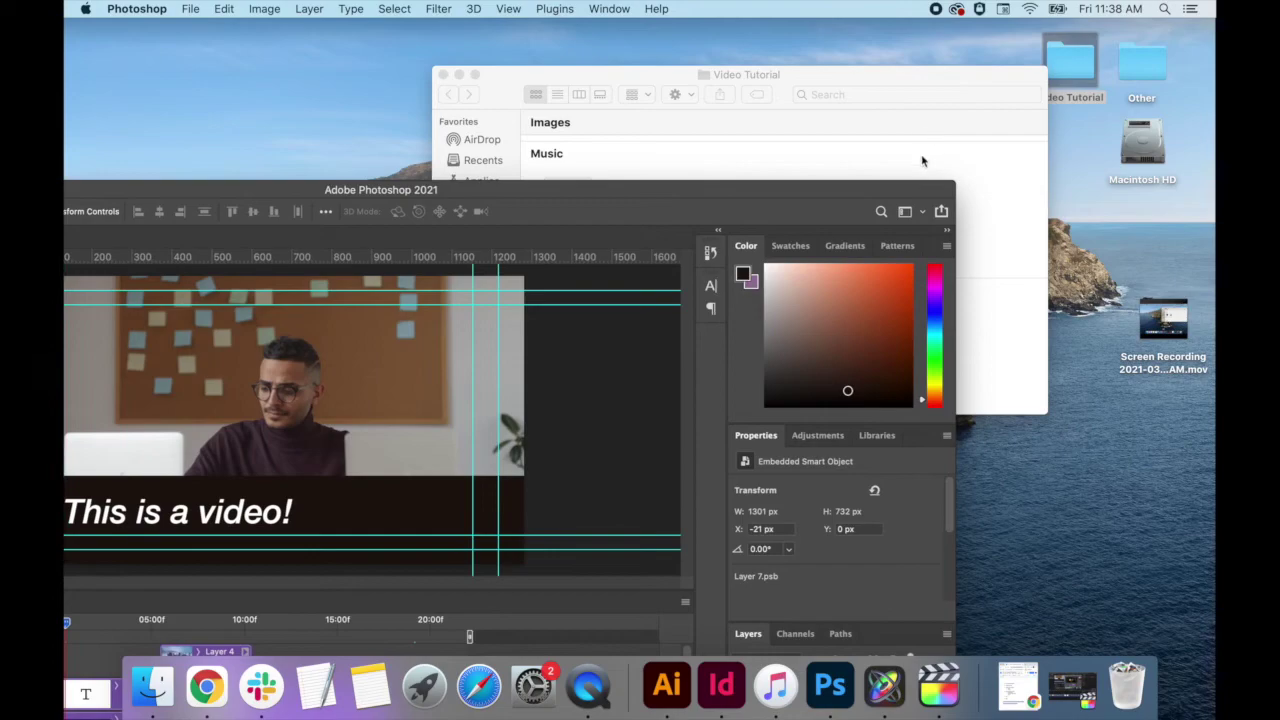
- Open SC_Icon_Stacked.eps from the Video Tutorial folder in Photoshop, accepting the EPS rasterize settings
left_click(920, 163)
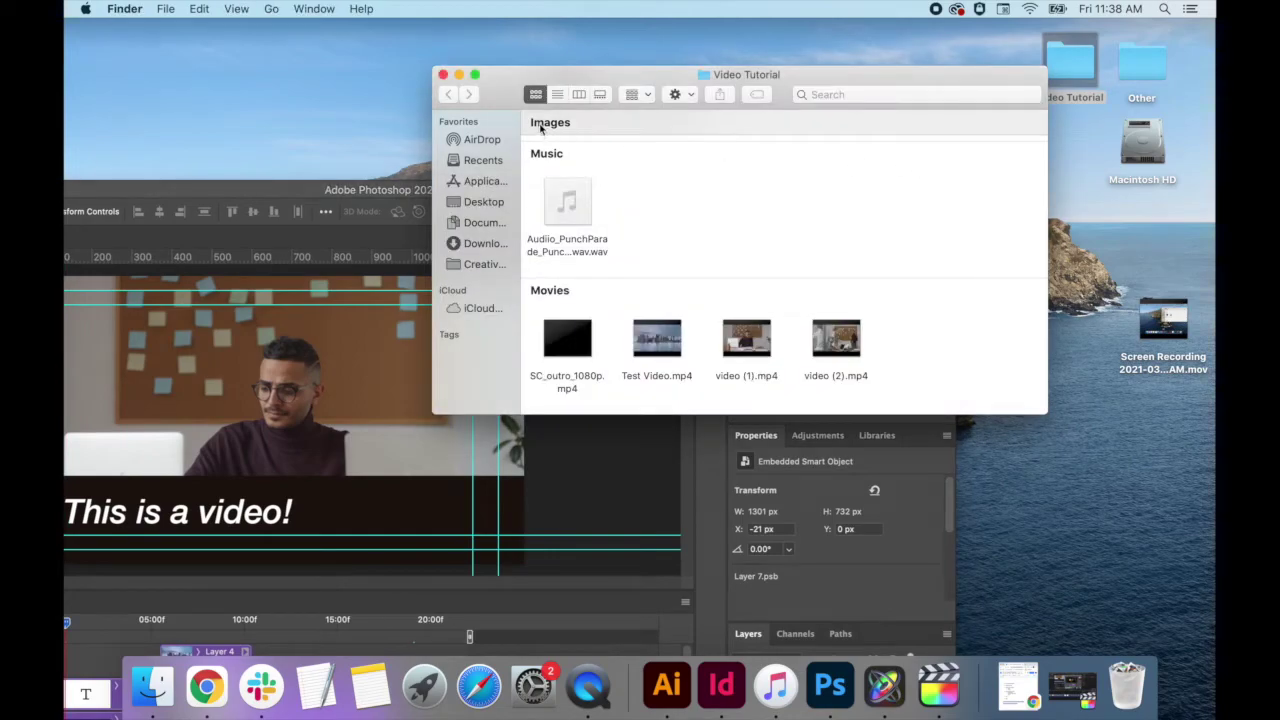
scroll(637, 284, "up", 3)
scroll(637, 284, "down", 1)
left_click_drag(567, 172, 833, 710)
left_click(770, 268)
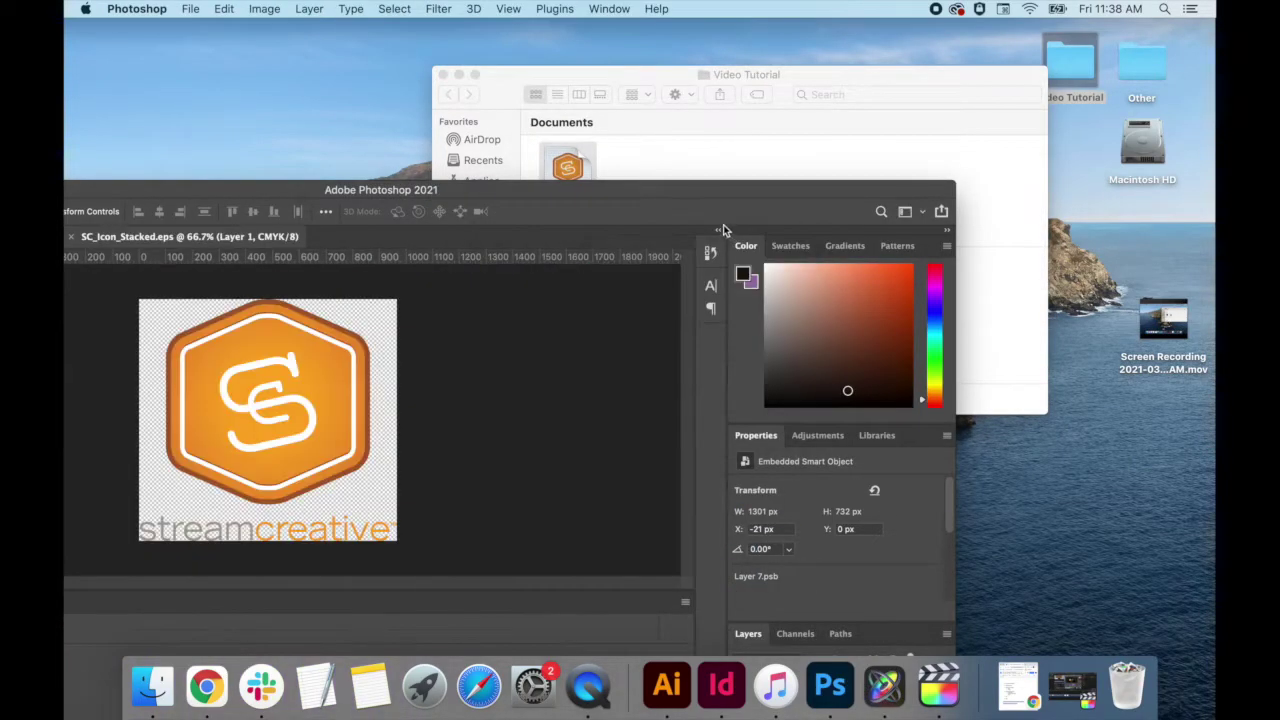
- Duplicate the logo layer into the Test Video.psd document
double_click(707, 186)
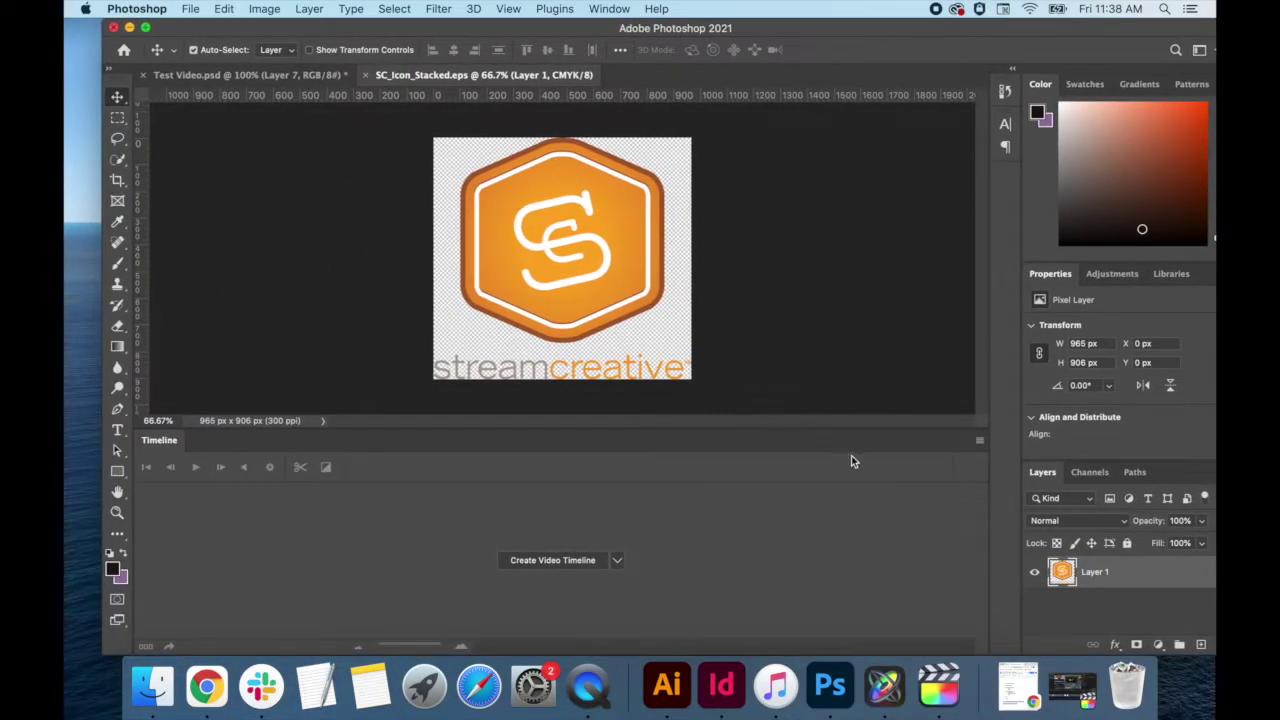
right_click(1161, 577)
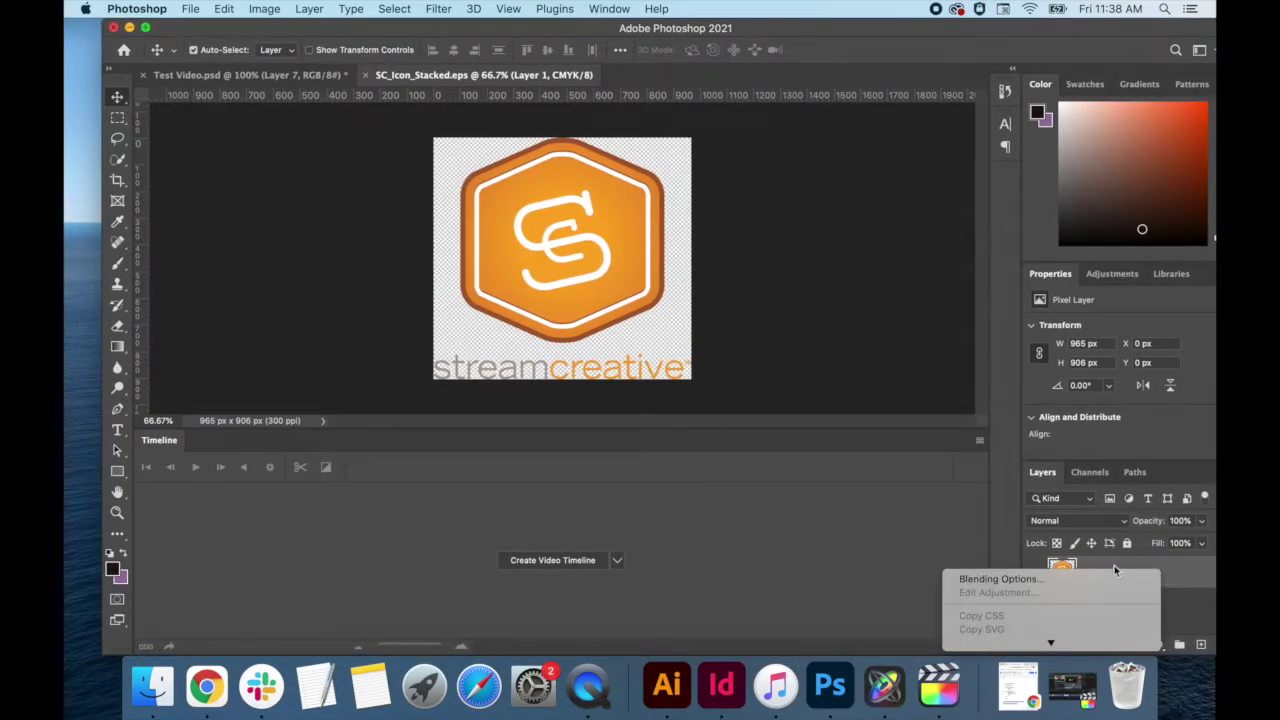
left_click(1025, 522)
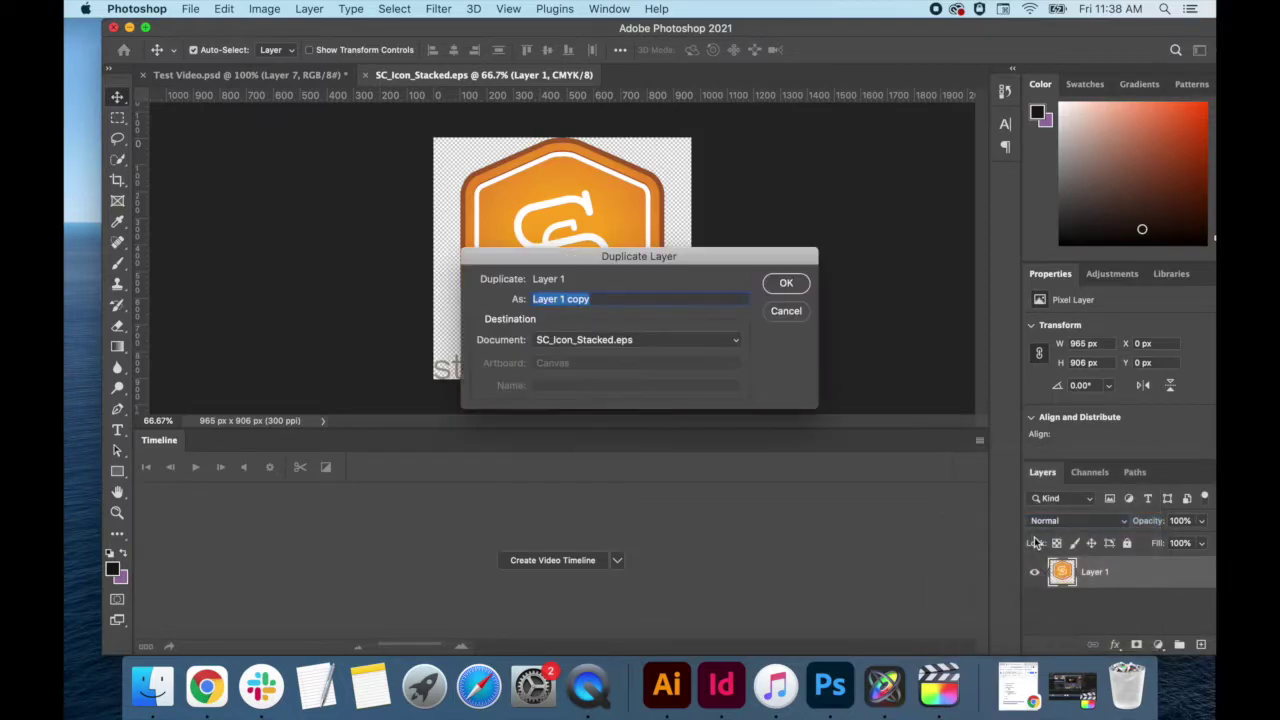
left_click(681, 339)
left_click(676, 328)
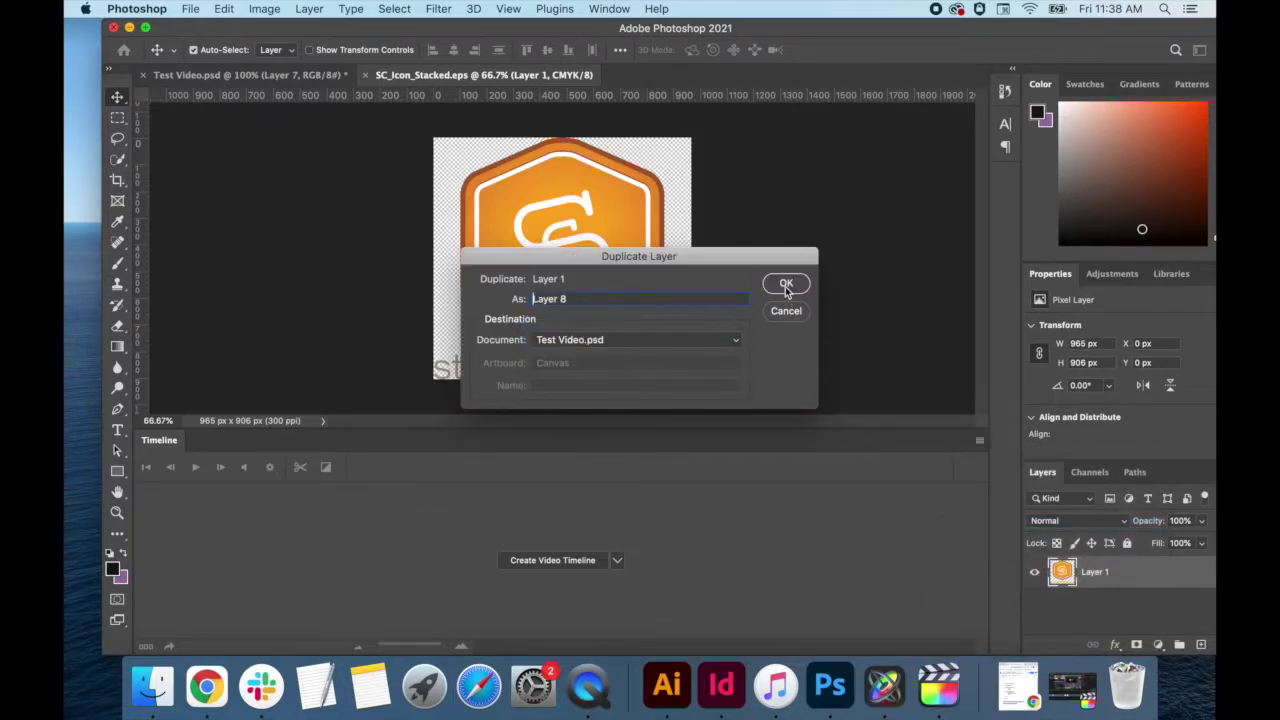
left_click(786, 284)
- In Test Video.psd, place the Layer 8 logo clip at the timeline's start on its own track
left_click(229, 75)
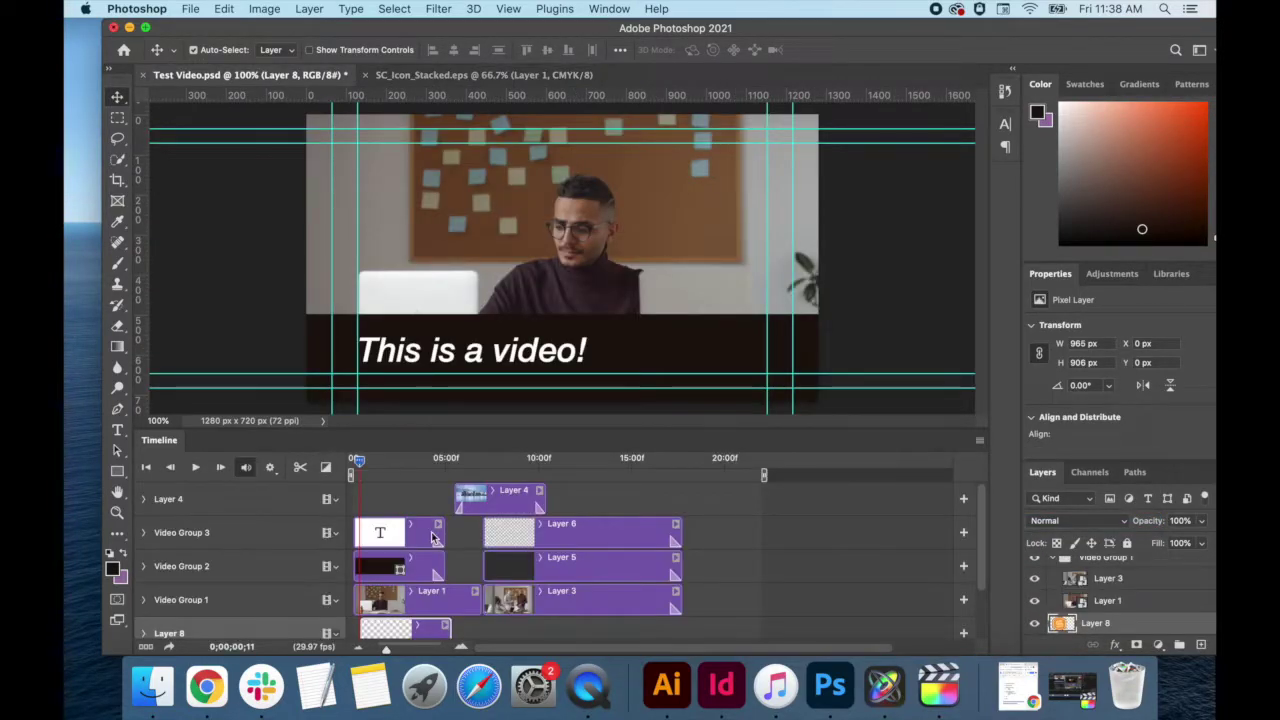
left_click_drag(408, 570, 405, 504)
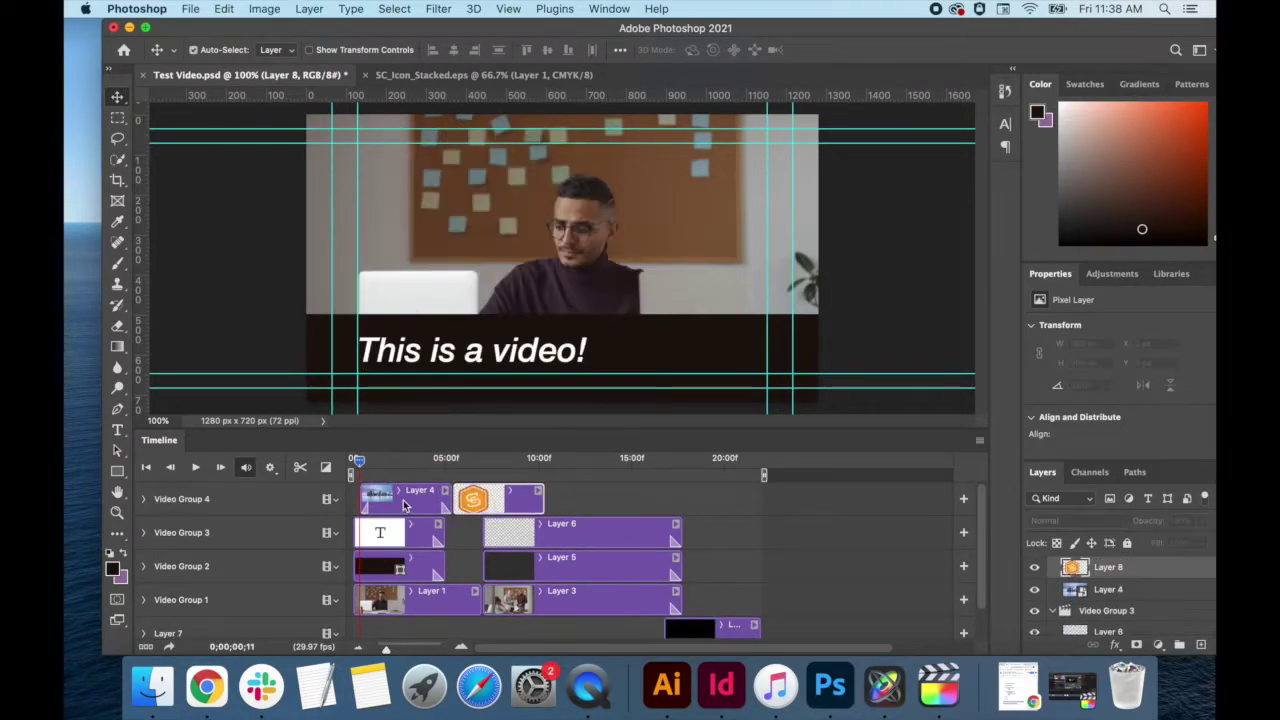
left_click_drag(402, 536, 469, 538)
scroll(481, 578, "down", 3)
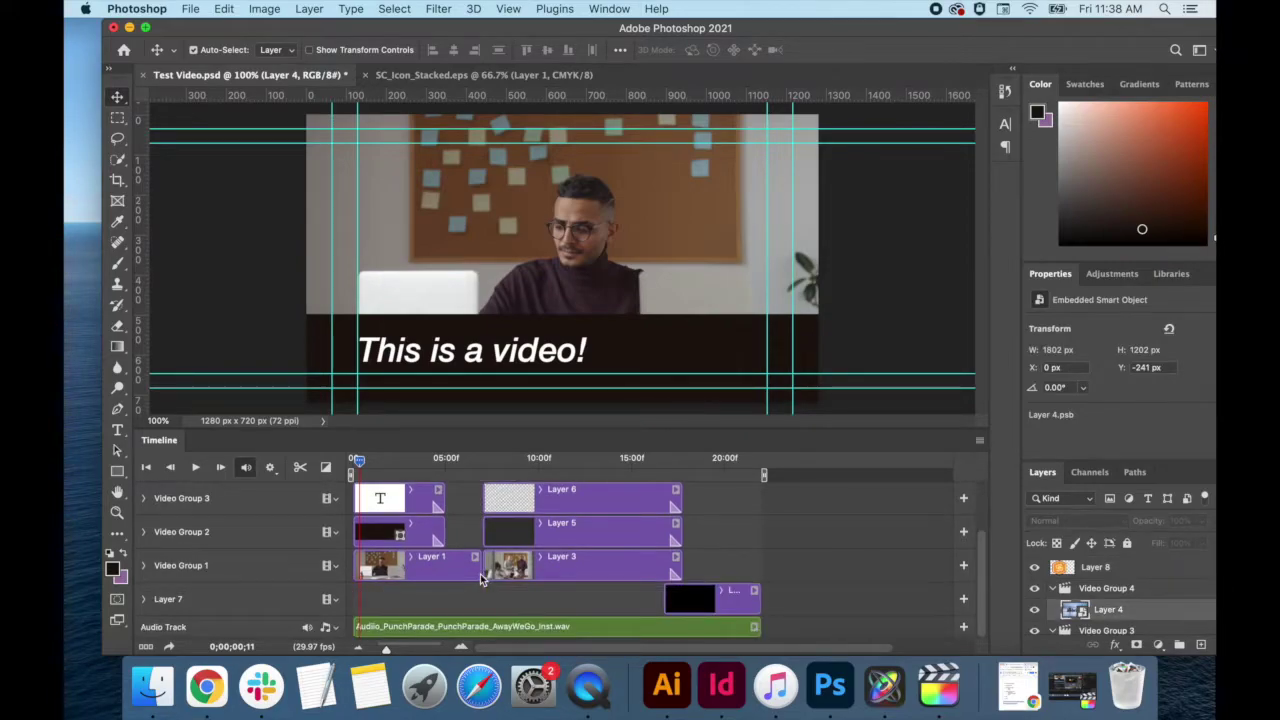
scroll(481, 578, "up", 3)
left_click_drag(498, 497, 398, 497)
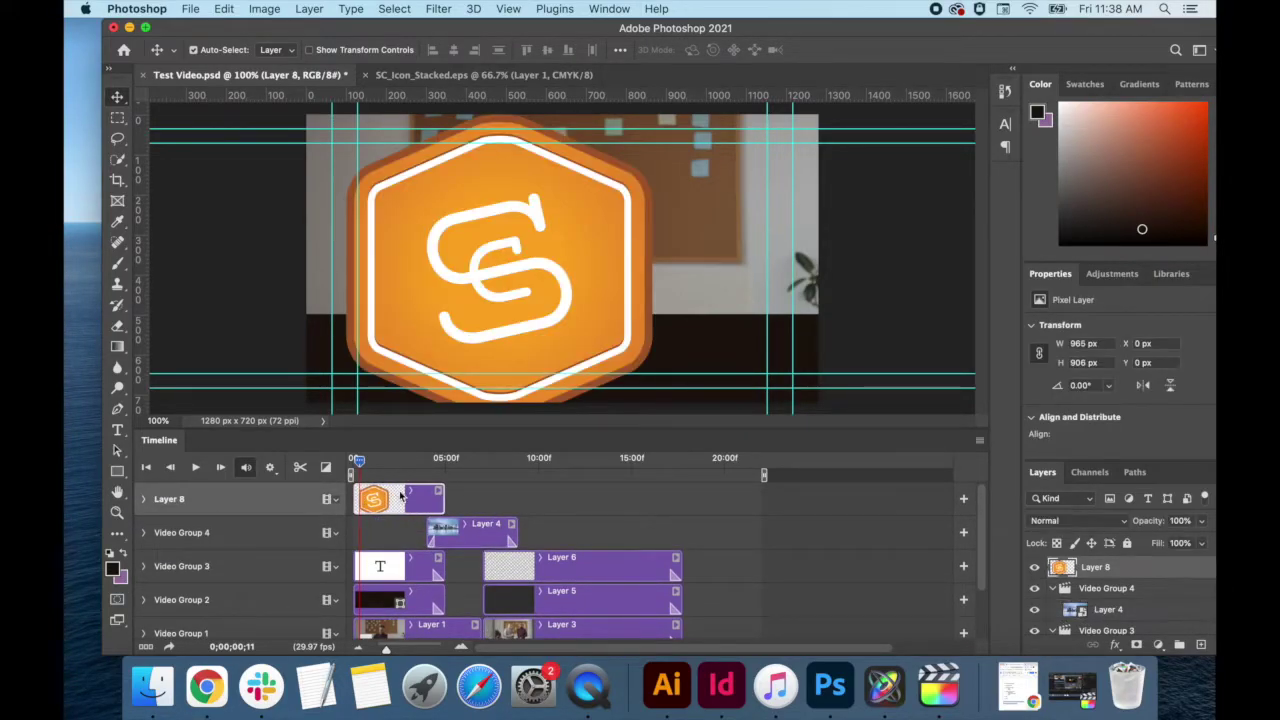
- Scale the logo to 170×160 px and place it top-right at X 1067, Y 36
key("super+minus")
key("super+minus")
key("super+t")
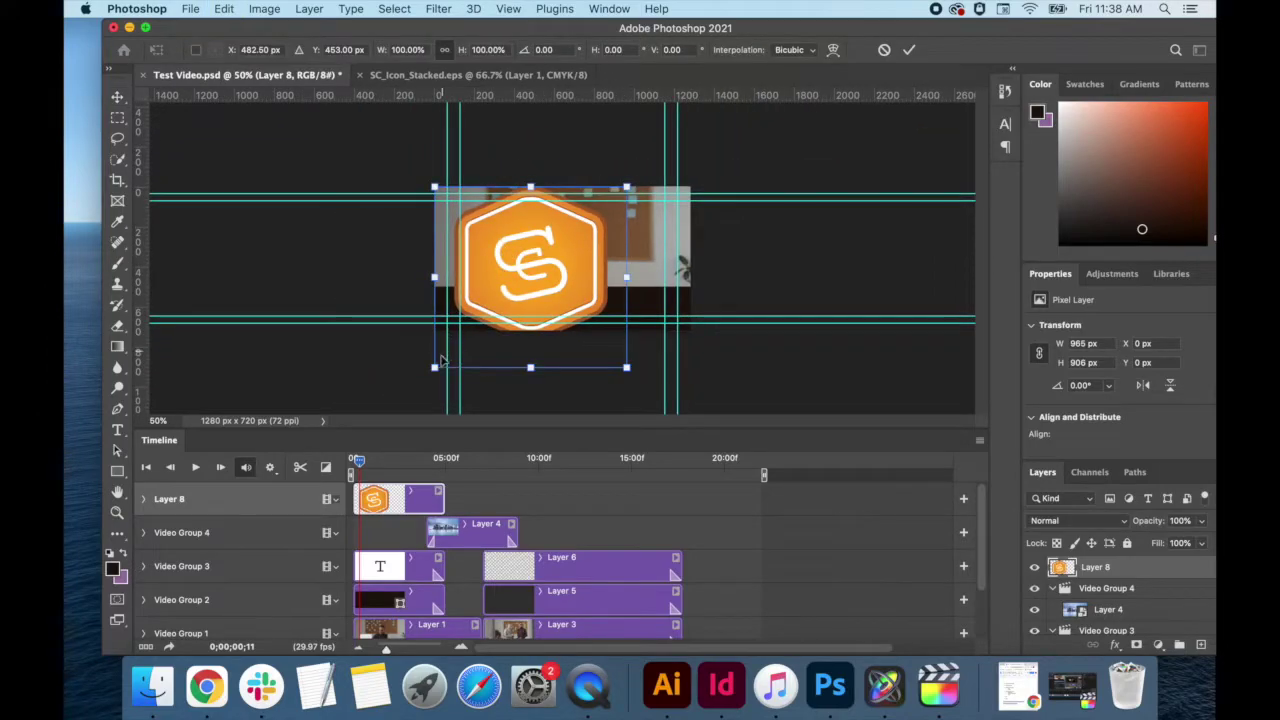
left_click_drag(435, 366, 672, 215)
key("Return")
key("super+plus")
key("super+plus")
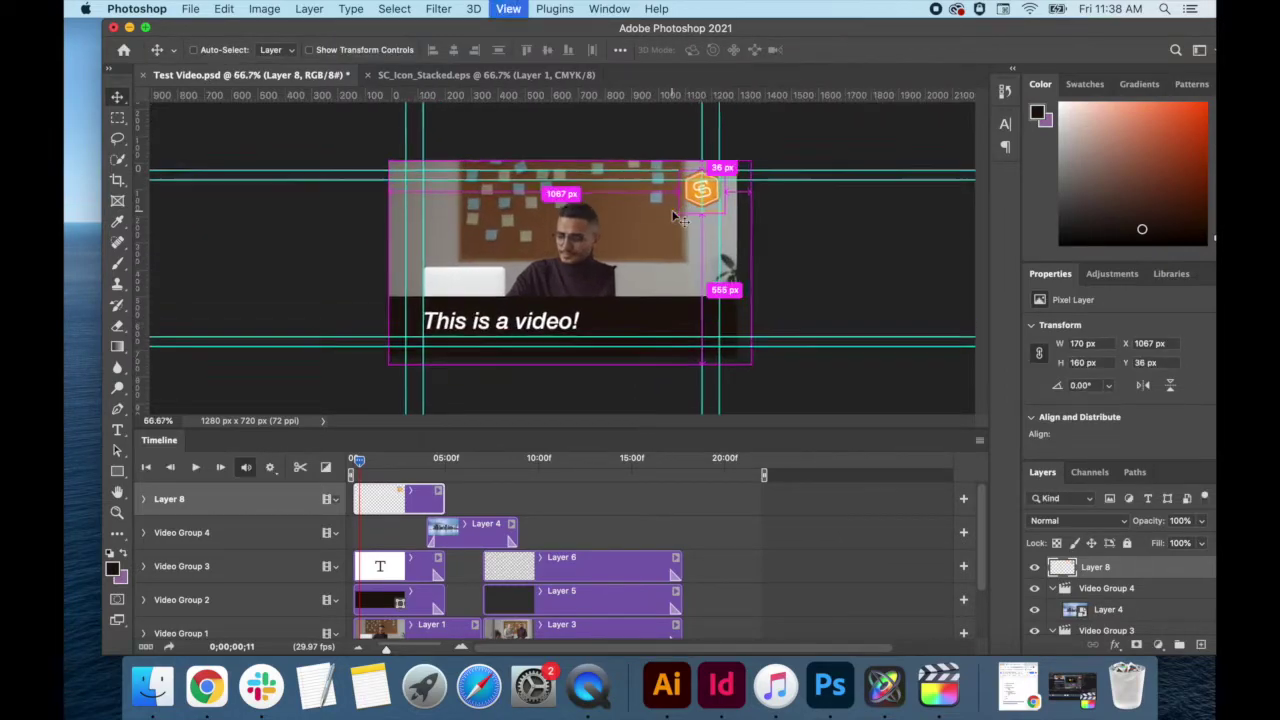
- Extend the Layer 8 logo clip to span the other clips and preview around 10 seconds
left_click_drag(443, 505, 681, 506)
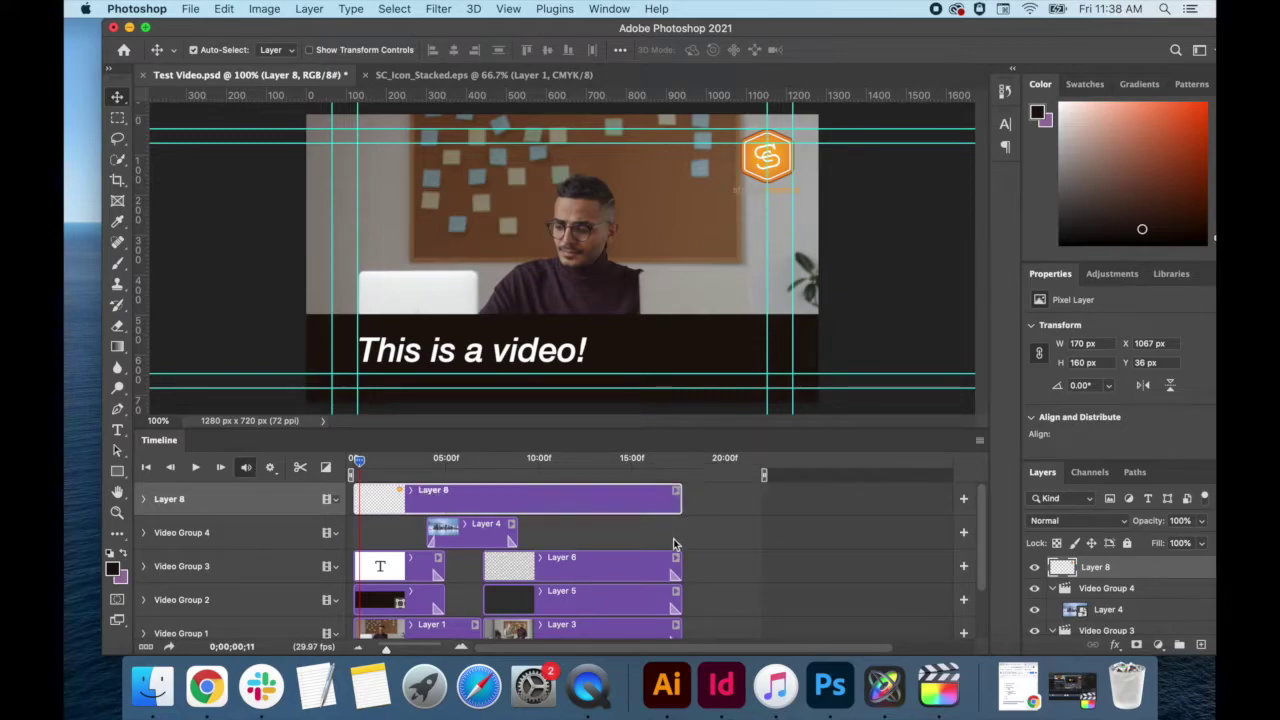
left_click(326, 467)
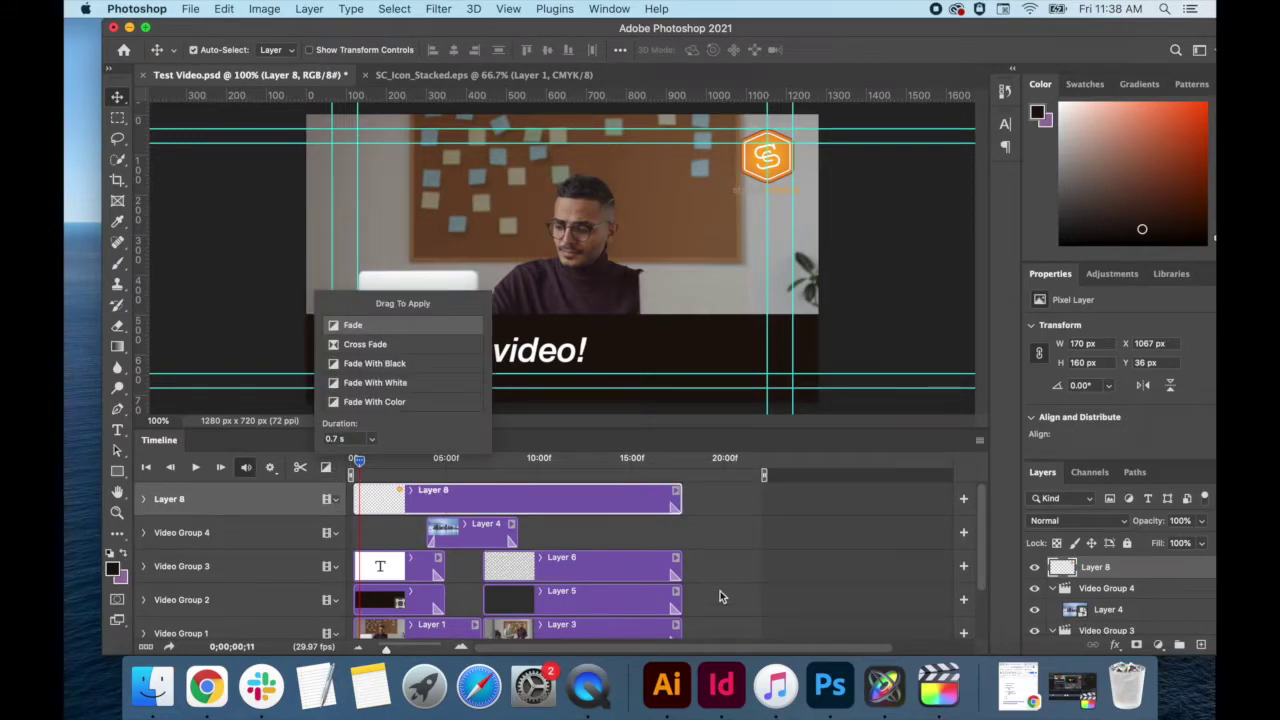
left_click(606, 531)
left_click_drag(355, 461, 617, 460)
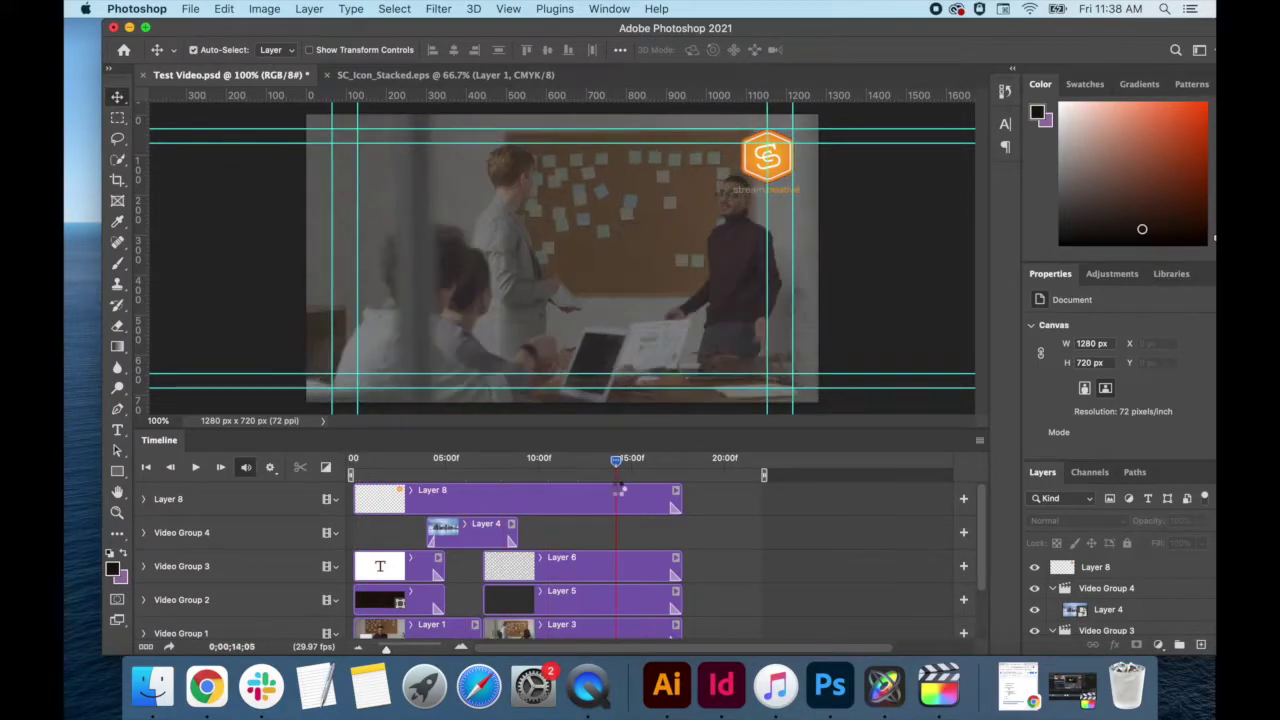
left_click(168, 498)
left_click(309, 8)
- Add a drop shadow to the Layer 8 logo: opacity 28%, distance 0, spread 31, size 7
mouse_move(333, 168)
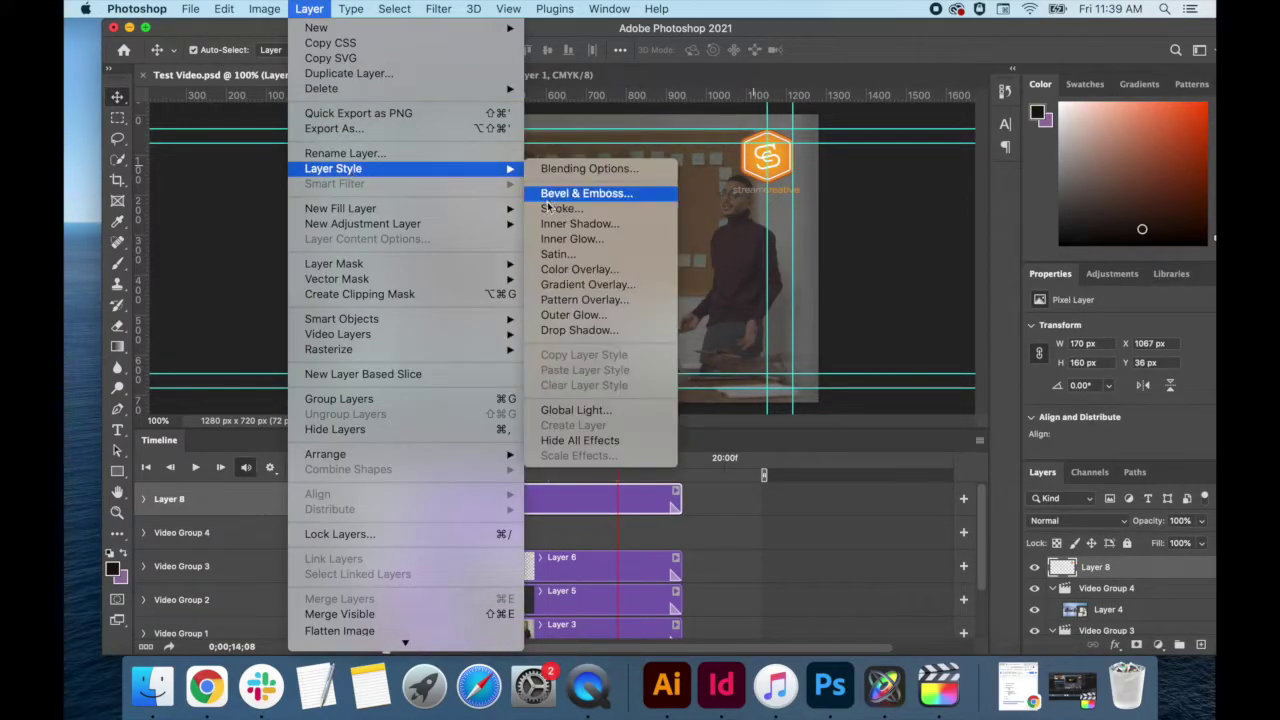
left_click(570, 330)
left_click_drag(874, 352, 866, 348)
mouse_move(874, 365)
left_mouse_down()
mouse_move(890, 365)
mouse_move(872, 382)
left_mouse_up()
left_click_drag(899, 300, 888, 300)
left_click(866, 348)
left_click(1133, 258)
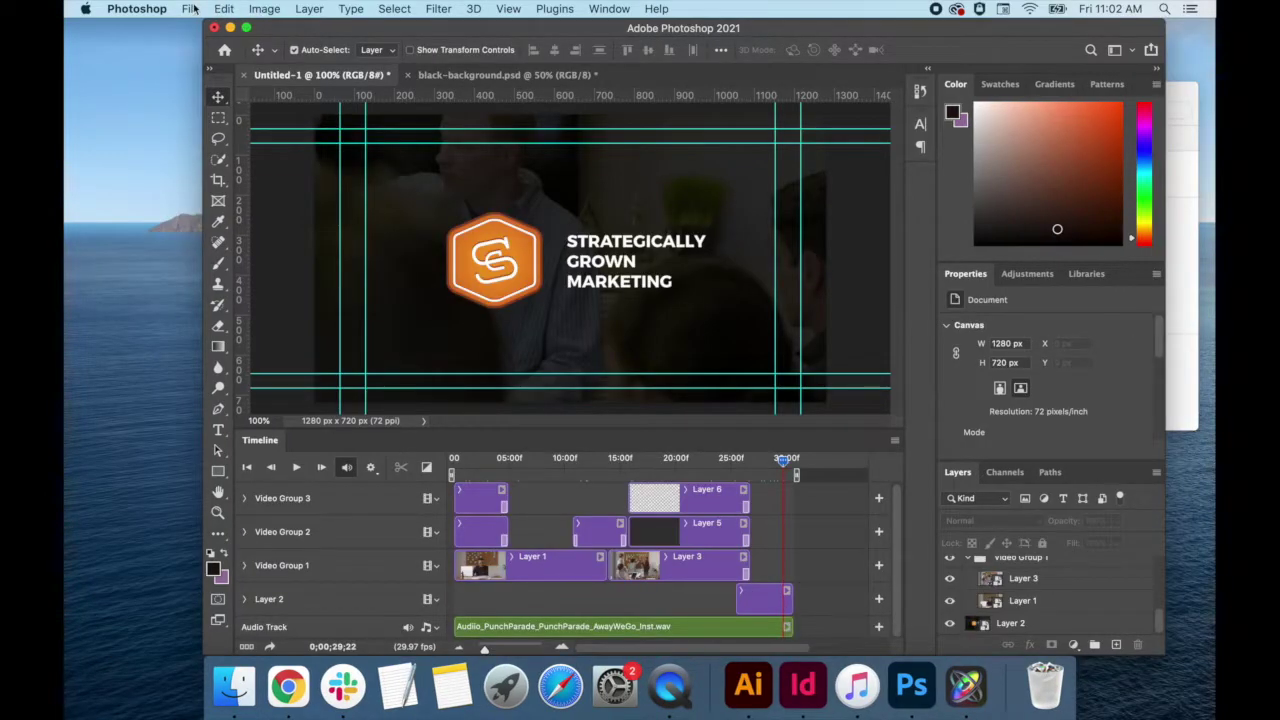
left_click(190, 9)
- Save the project as Test Video.psd in Video Tutorial with Maximize Compatibility on
left_click(240, 190)
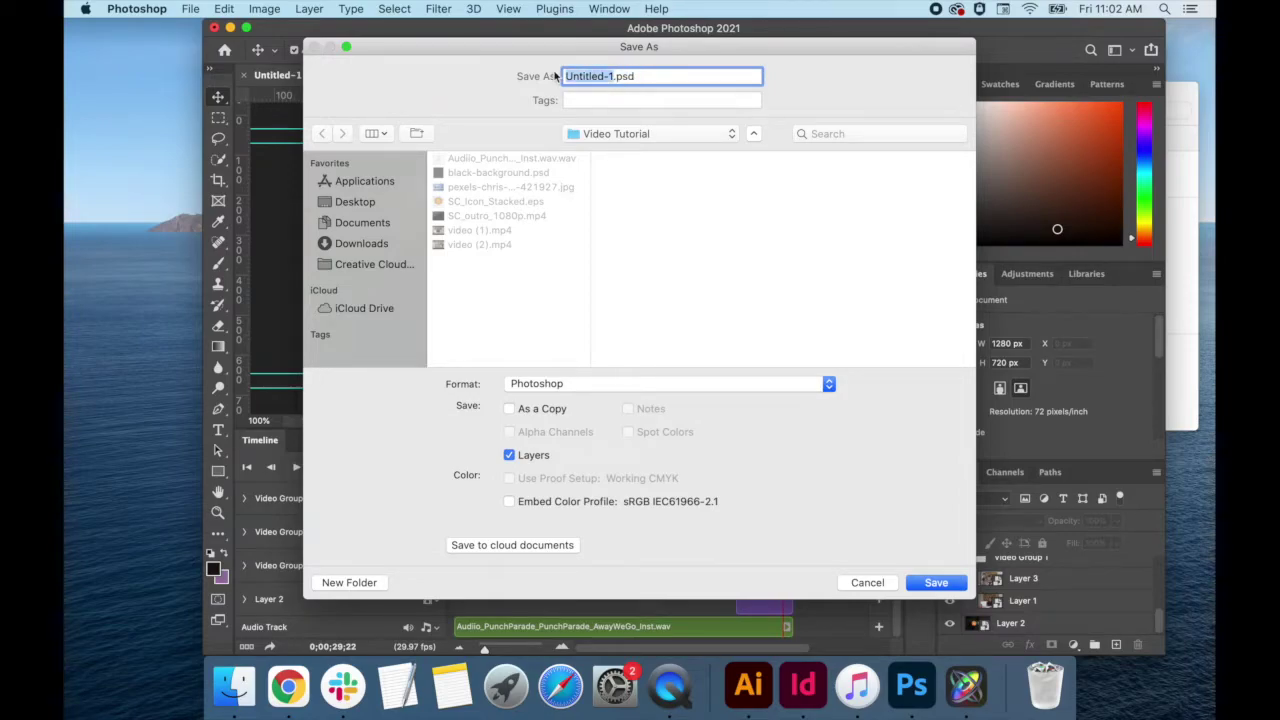
type("Test Video")
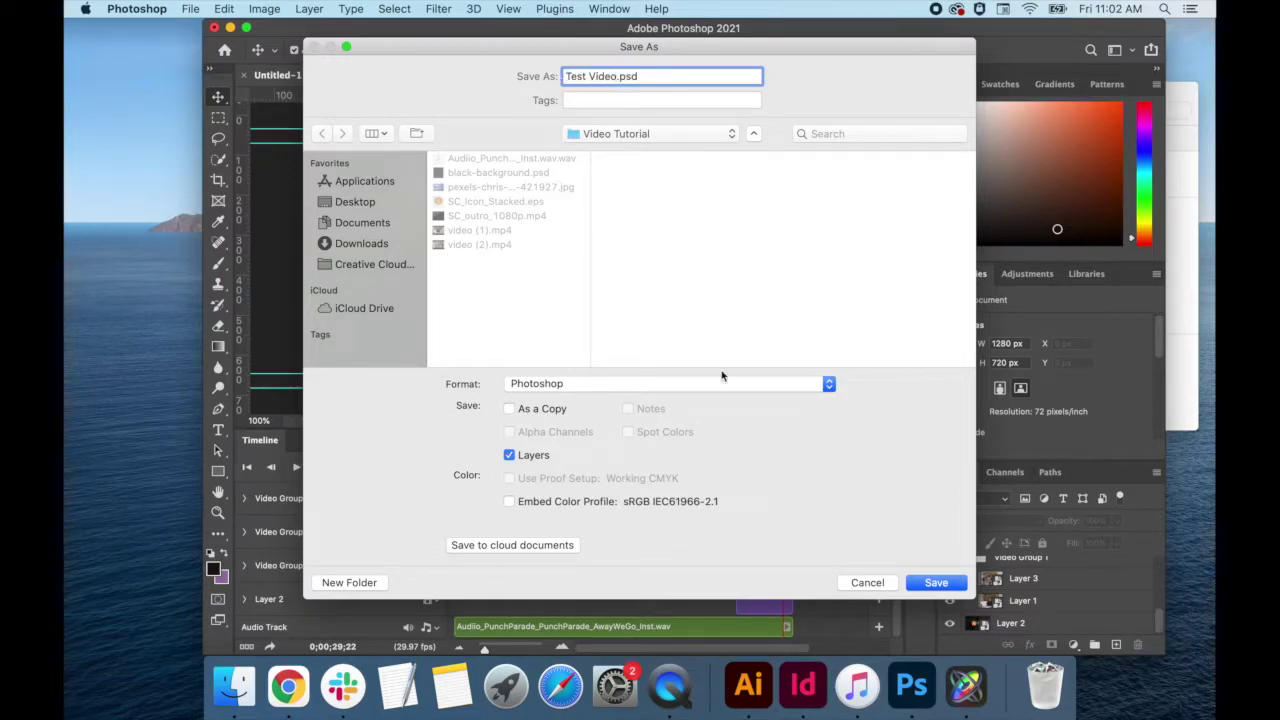
left_click(960, 586)
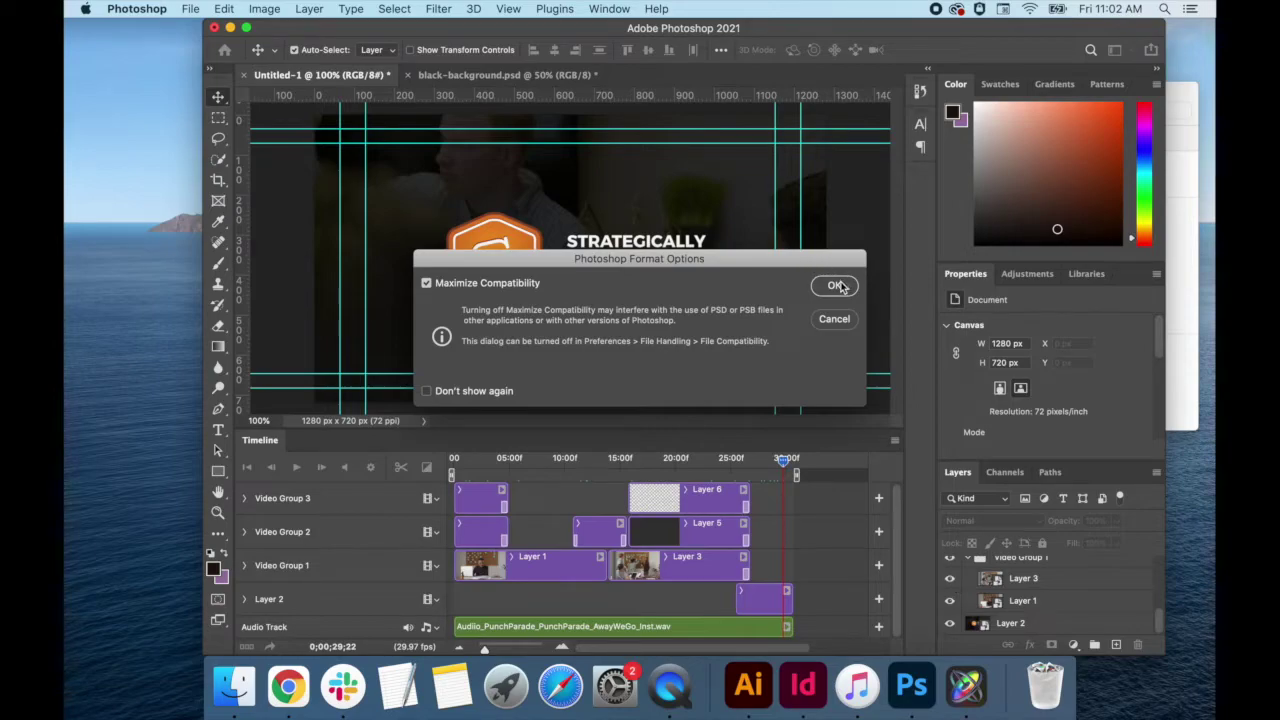
left_click(836, 286)
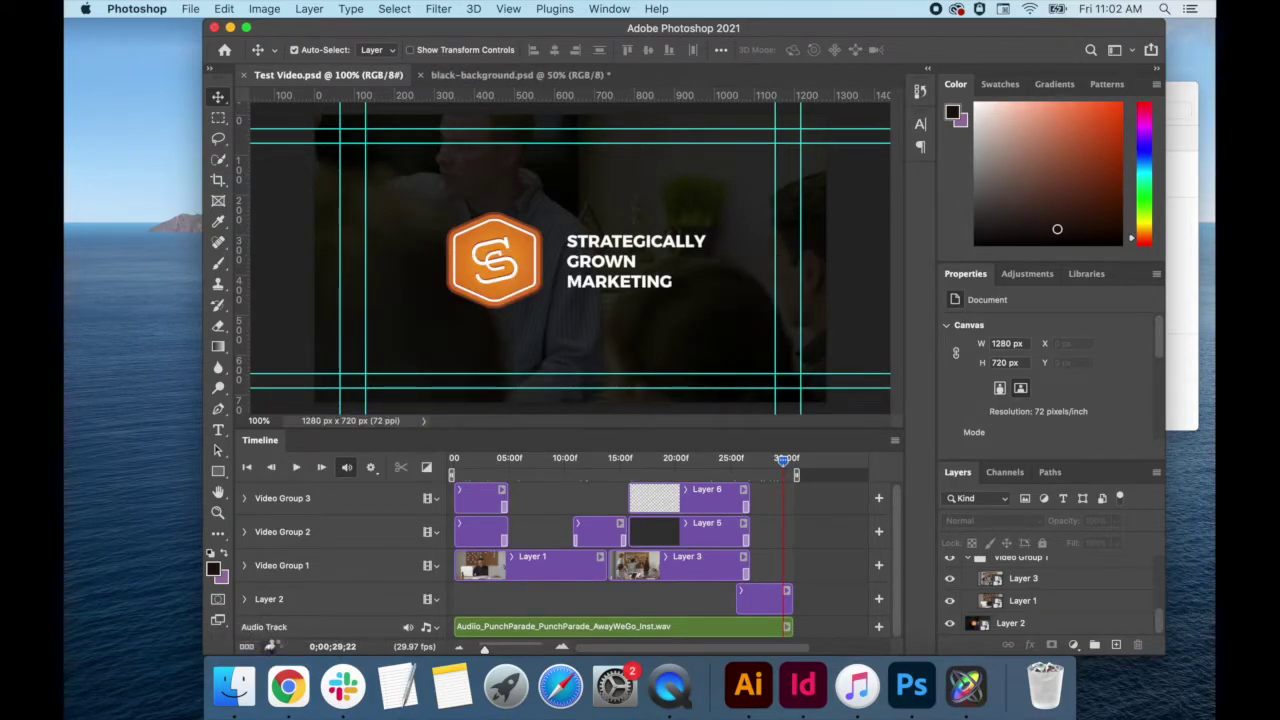
- Render Test Video.mp4 as H.264 High Quality 1280×720 into the Video Tutorial folder
left_click(274, 646)
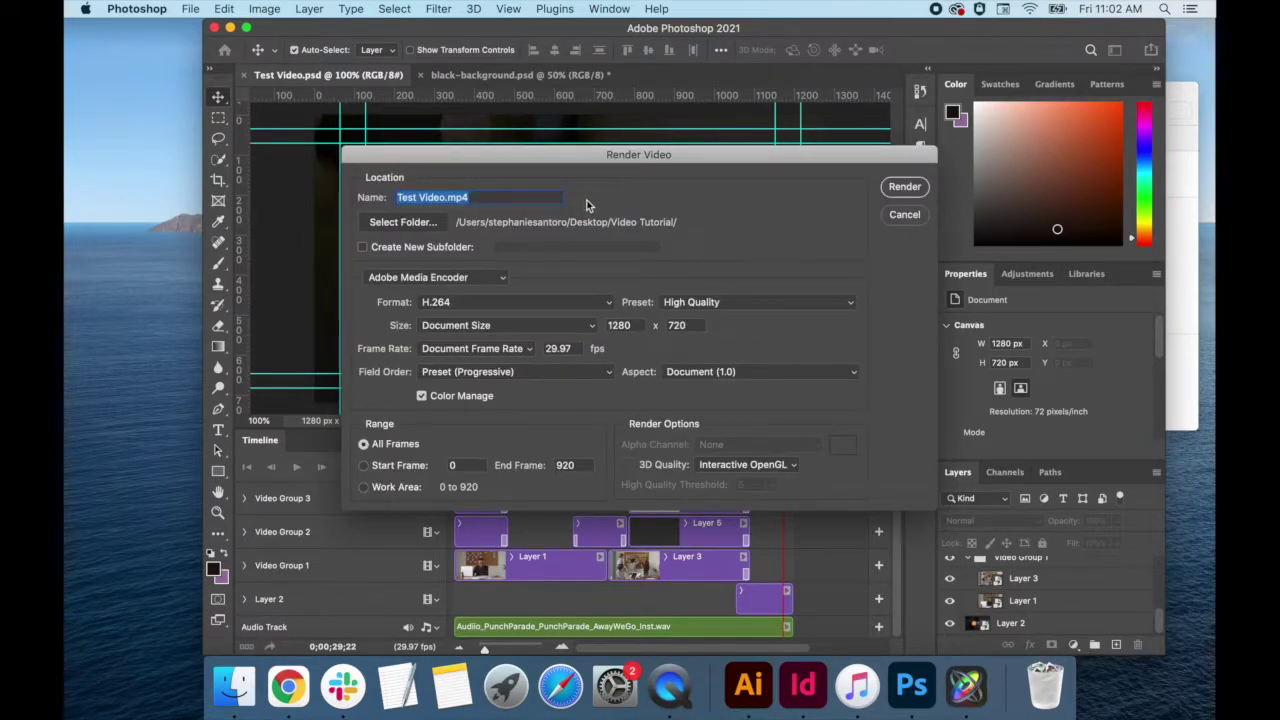
left_click(423, 223)
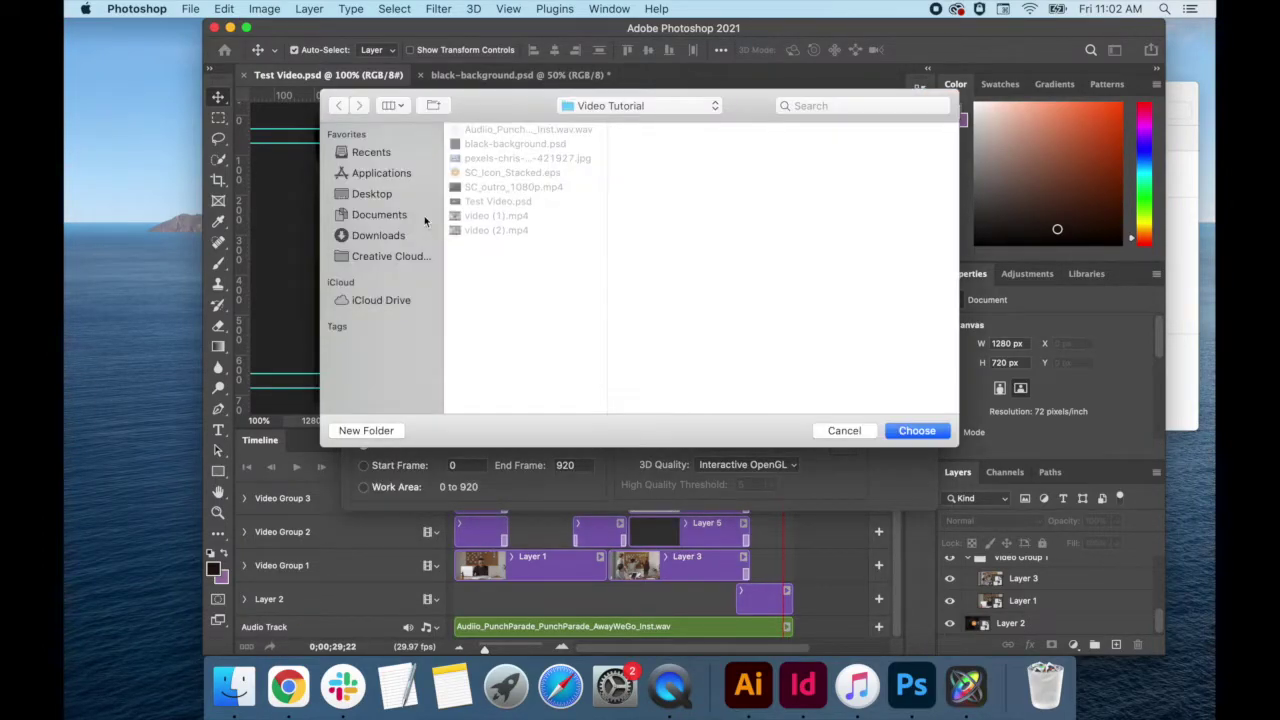
left_click(931, 432)
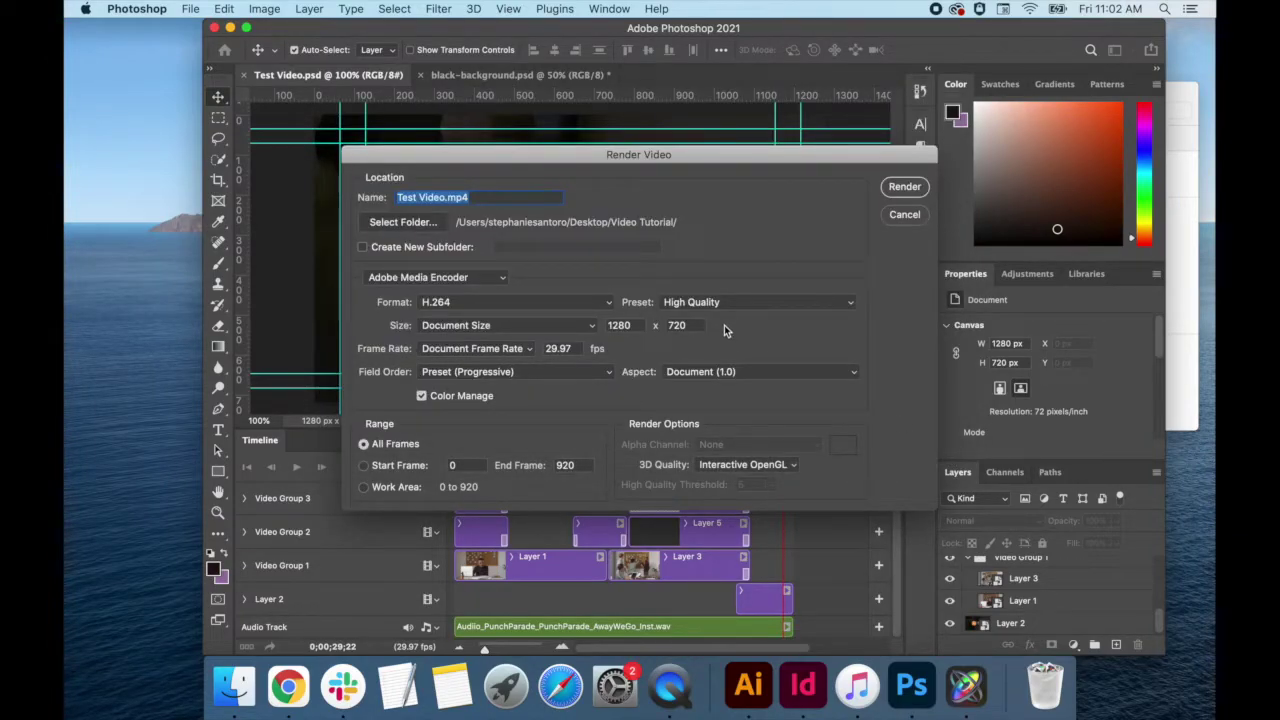
left_click(904, 186)
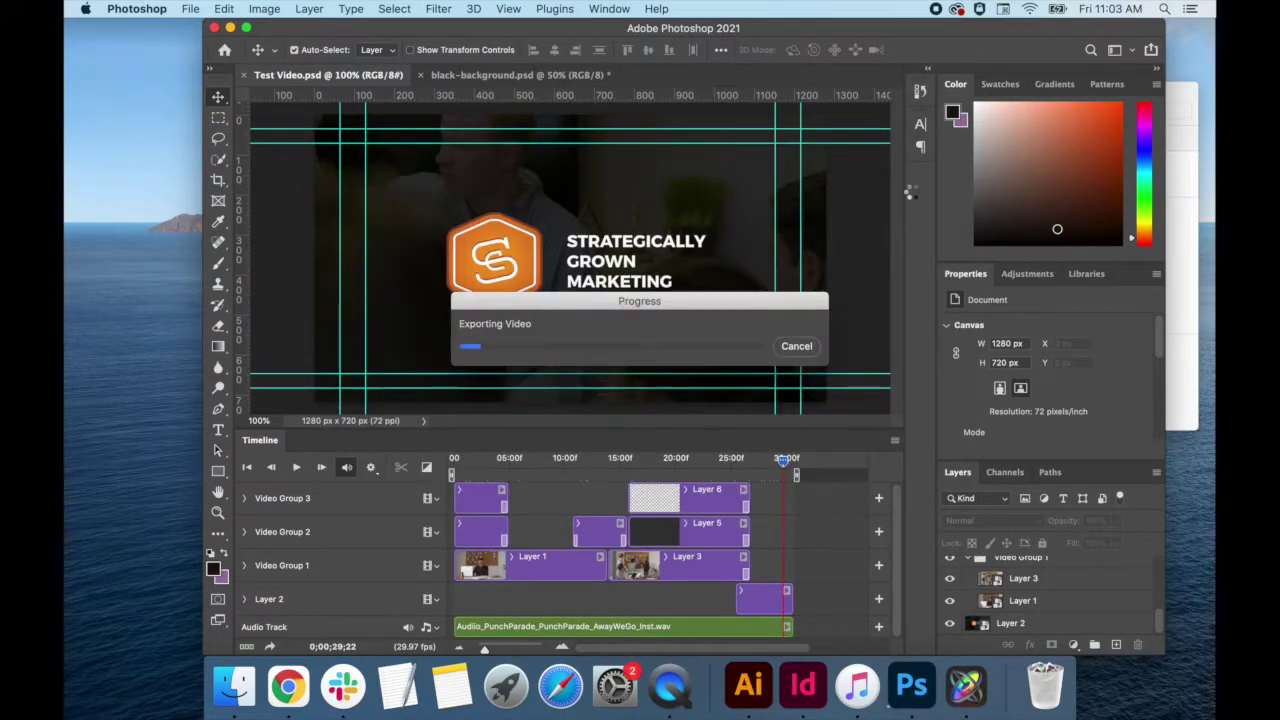